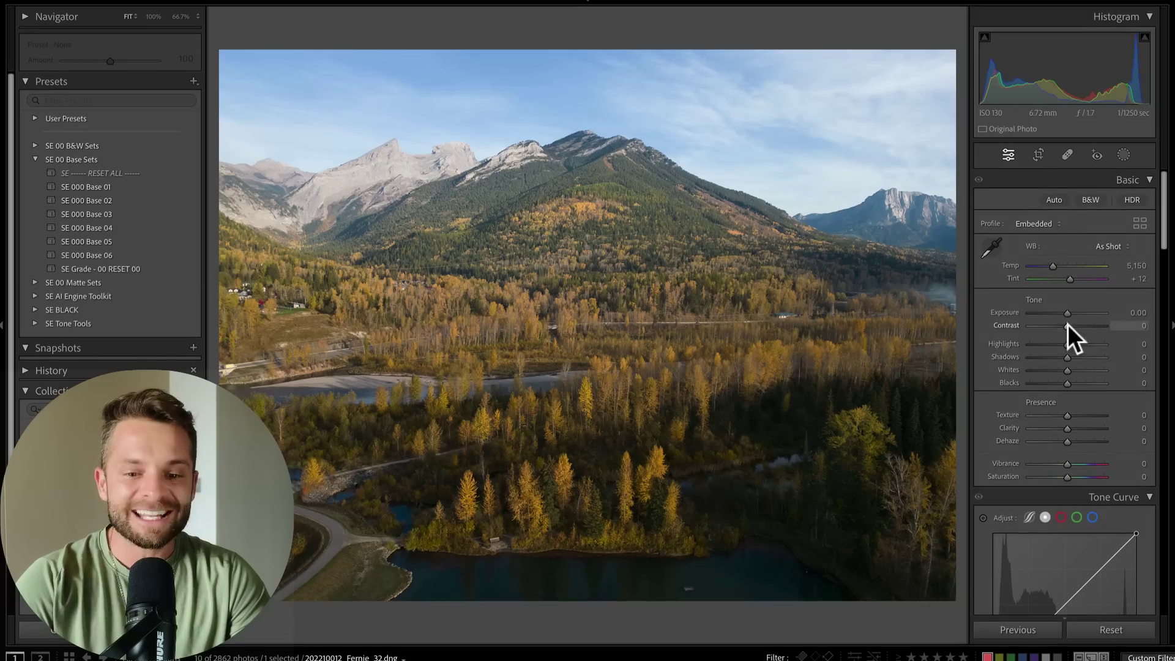
Raise the autumn valley photo's global Contrast to +100
{"action": "left_click_drag", "start_coordinate": [1067, 325], "coordinate": [1117, 323]}
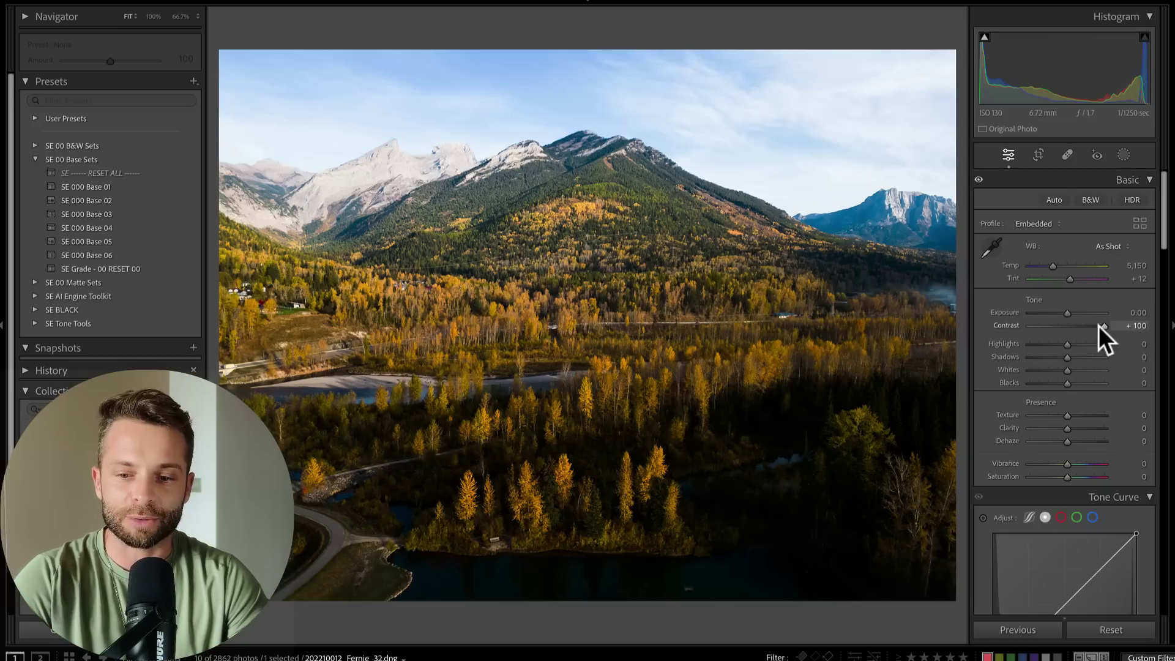
Try the valley photo's Contrast at +100, reset it to 0, and start a luminance range mask
{"action": "left_click_drag", "start_coordinate": [1099, 326], "coordinate": [1081, 328]}
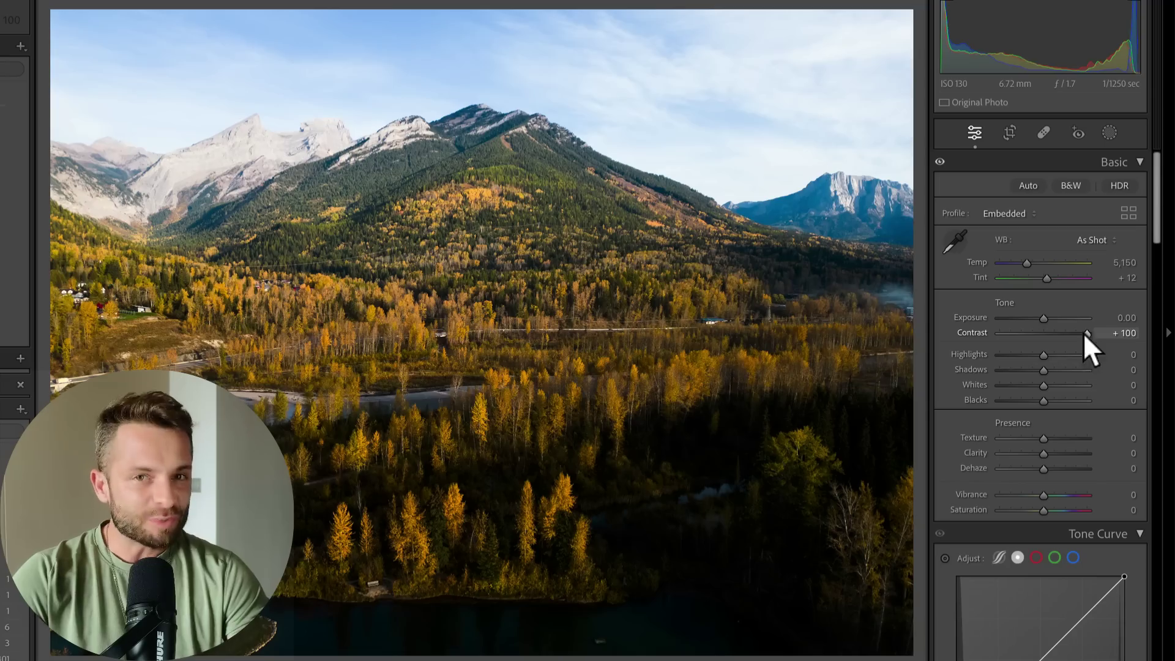
{"action": "double_click", "coordinate": [1100, 325]}
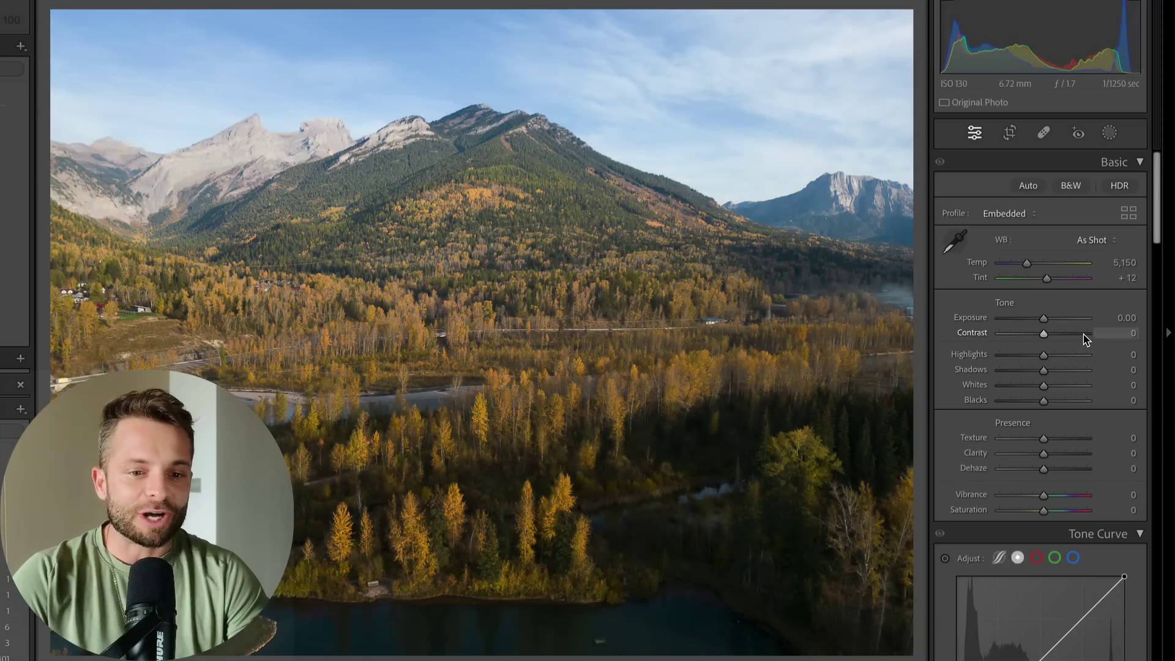
{"action": "left_click_drag", "start_coordinate": [1071, 332], "coordinate": [1101, 333]}
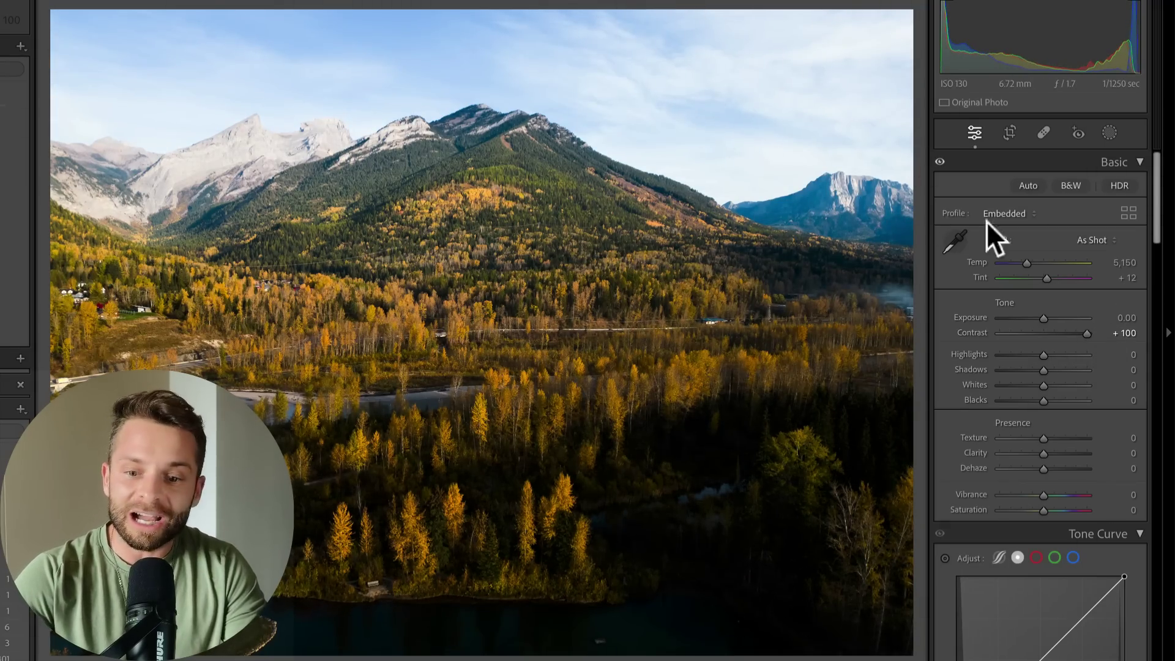
{"action": "double_click", "coordinate": [1085, 332]}
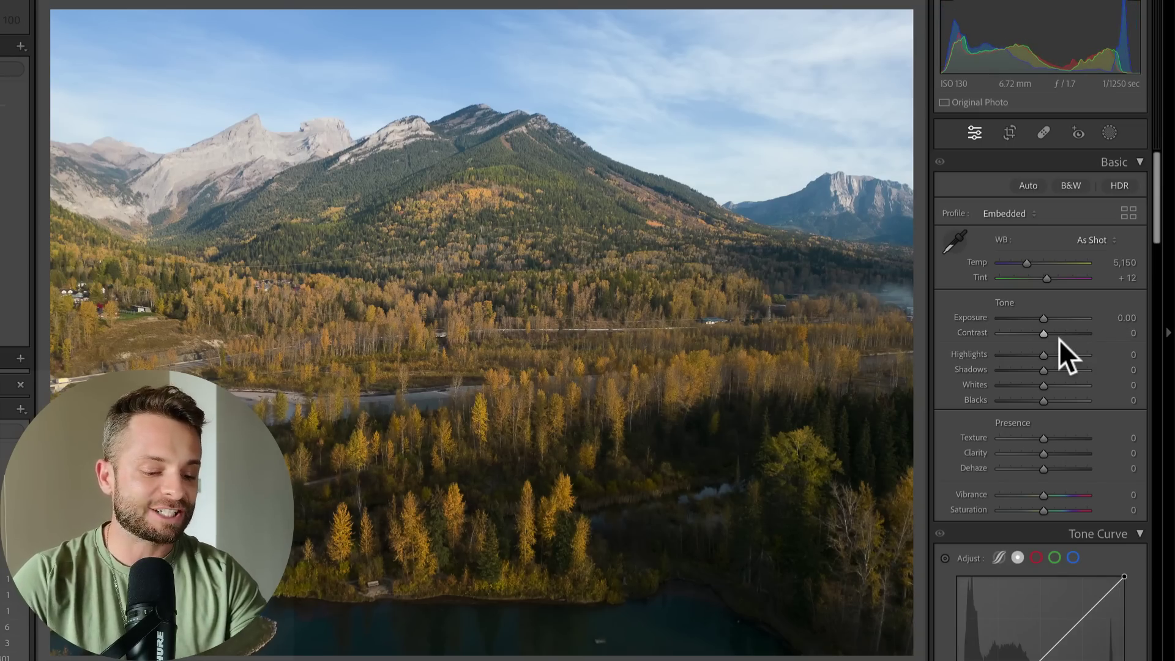
{"action": "key", "text": "shift+q"}
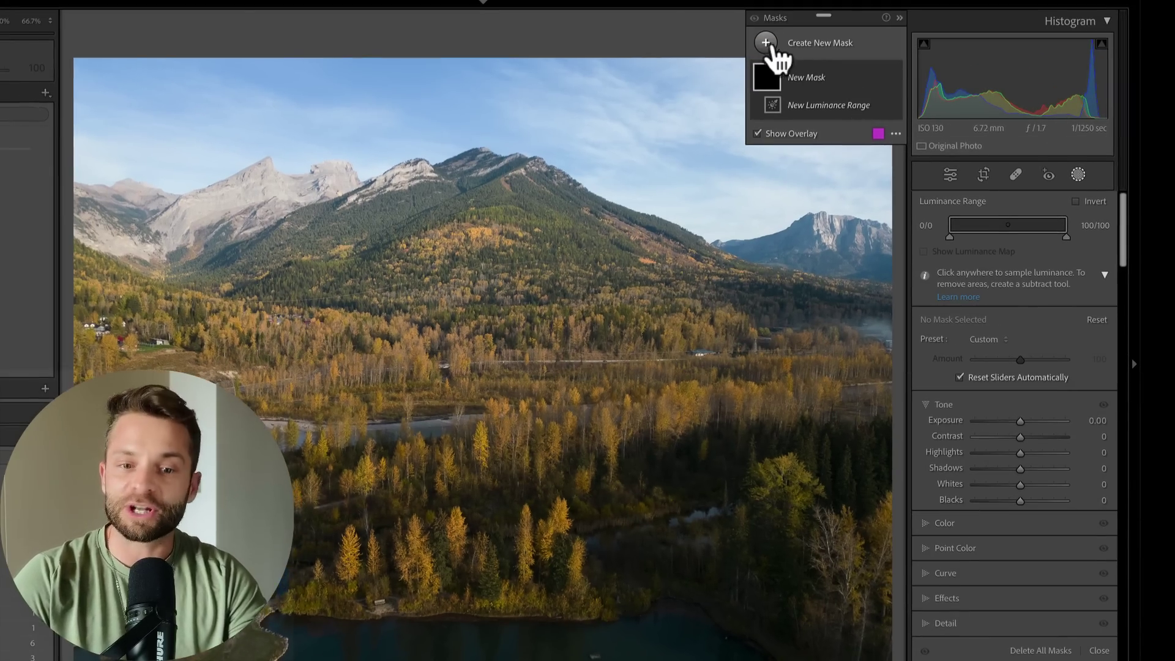
Add a luminance range mask sampled on the valley, range 22/55–72/92, with Contrast +56
{"action": "left_click", "coordinate": [766, 42]}
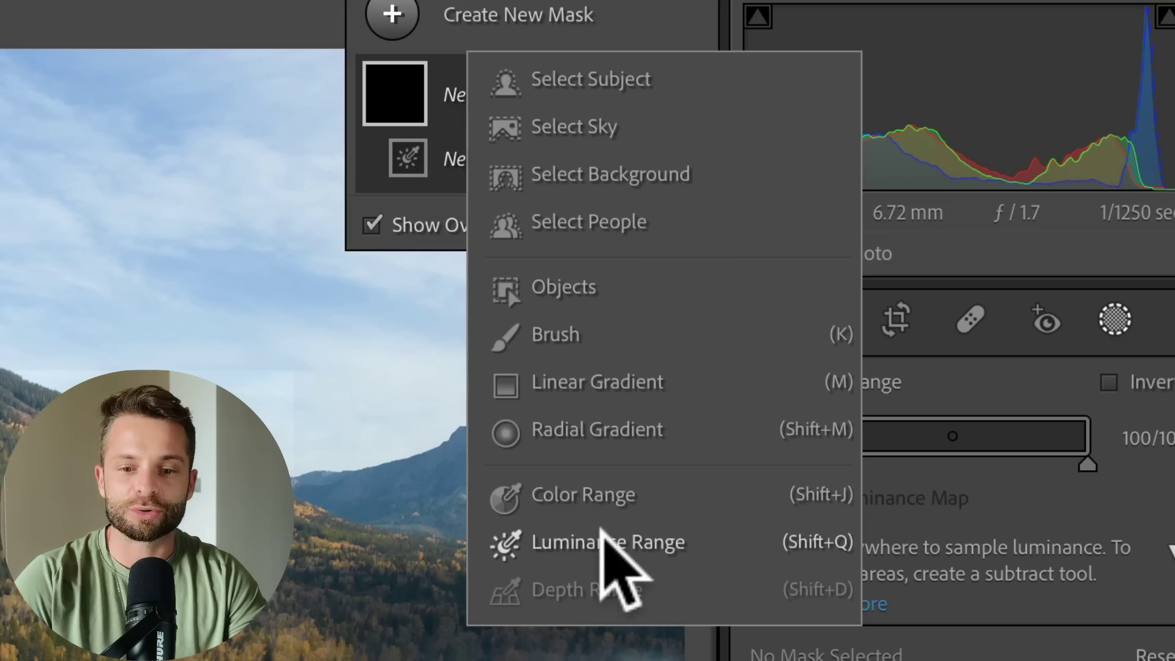
{"action": "left_click", "coordinate": [603, 540]}
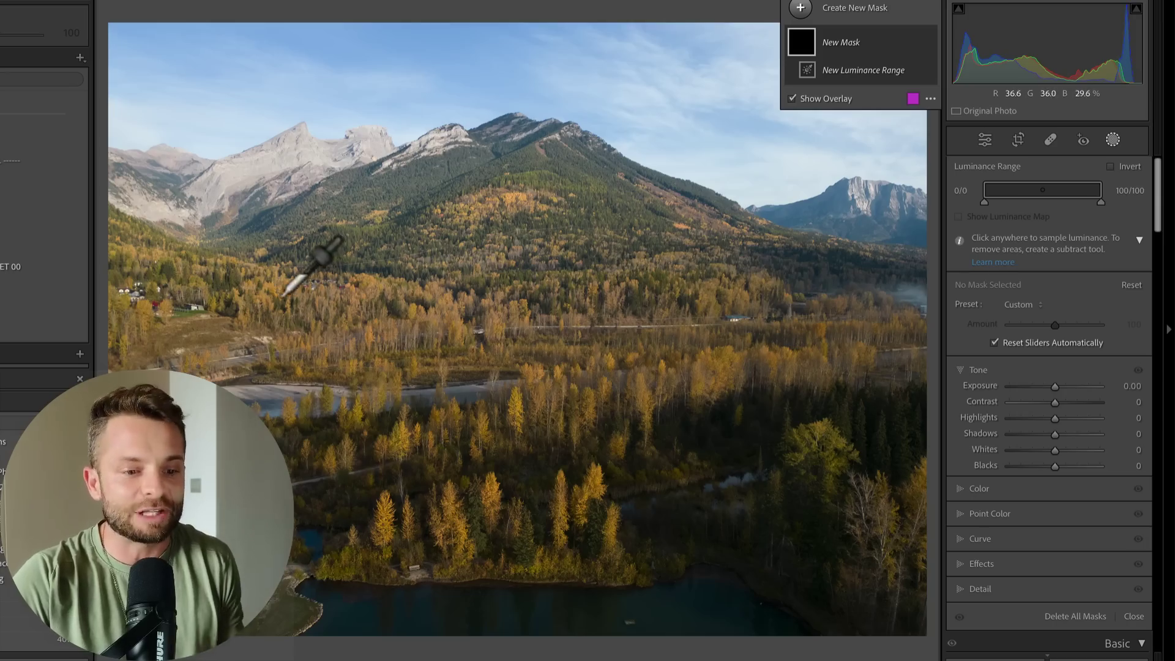
{"action": "left_click", "coordinate": [215, 324]}
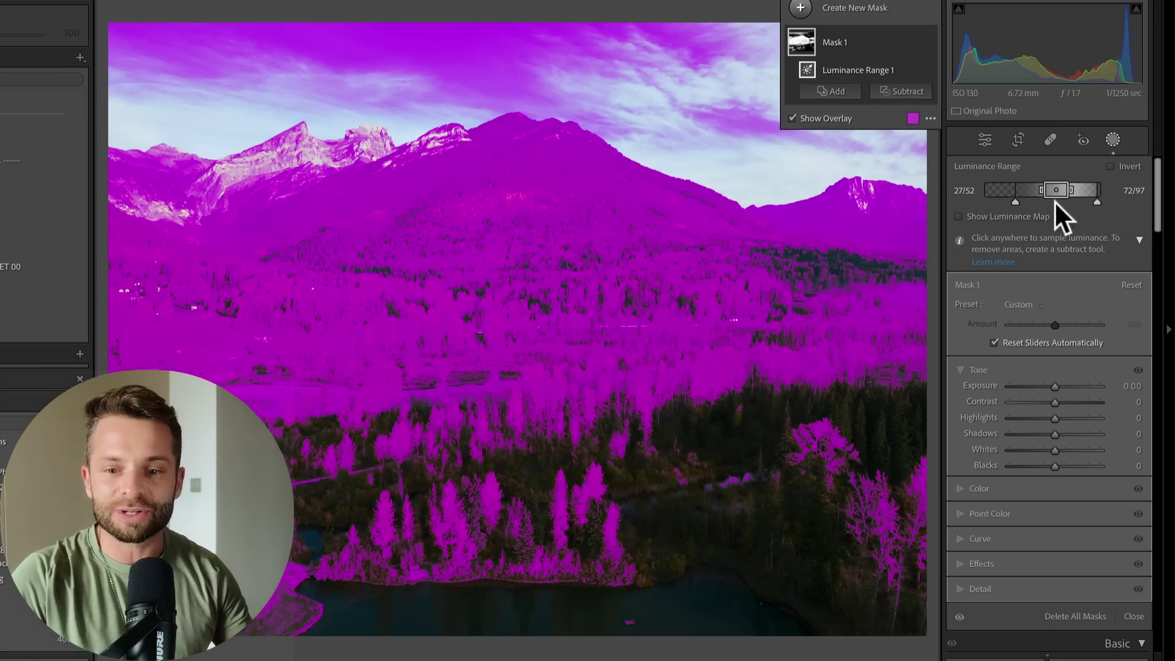
{"action": "left_click_drag", "start_coordinate": [1014, 197], "coordinate": [1092, 201]}
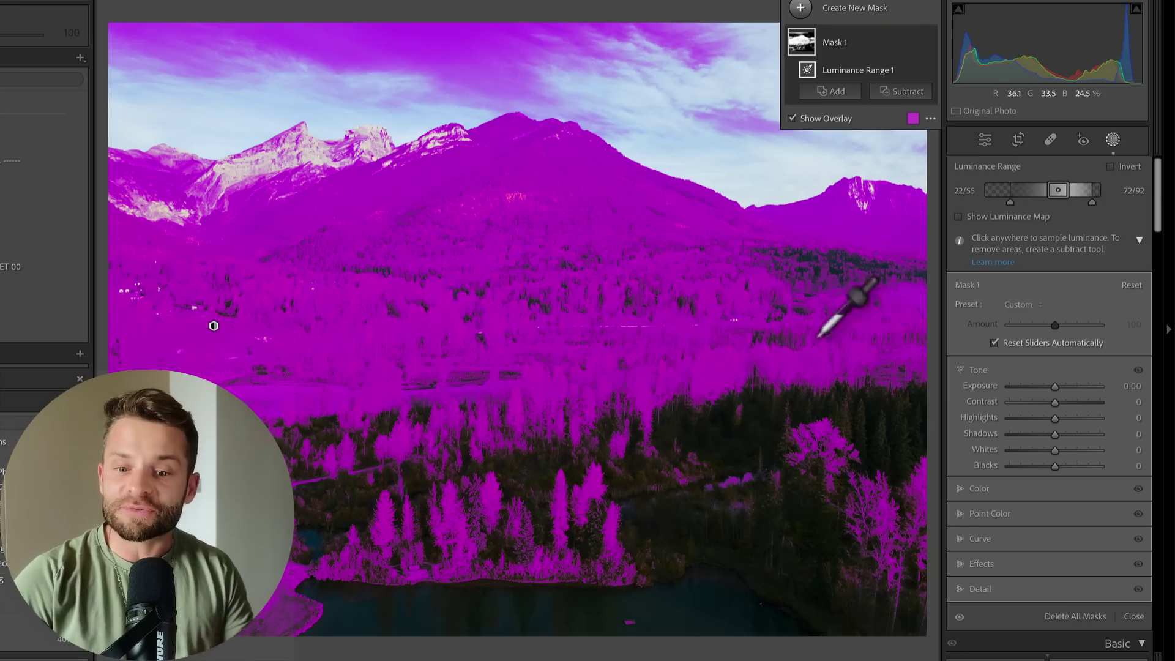
{"action": "mouse_move", "coordinate": [1056, 402]}
{"action": "left_mouse_down"}
{"action": "mouse_move", "coordinate": [1088, 401]}
{"action": "mouse_move", "coordinate": [1070, 420]}
{"action": "left_mouse_up"}
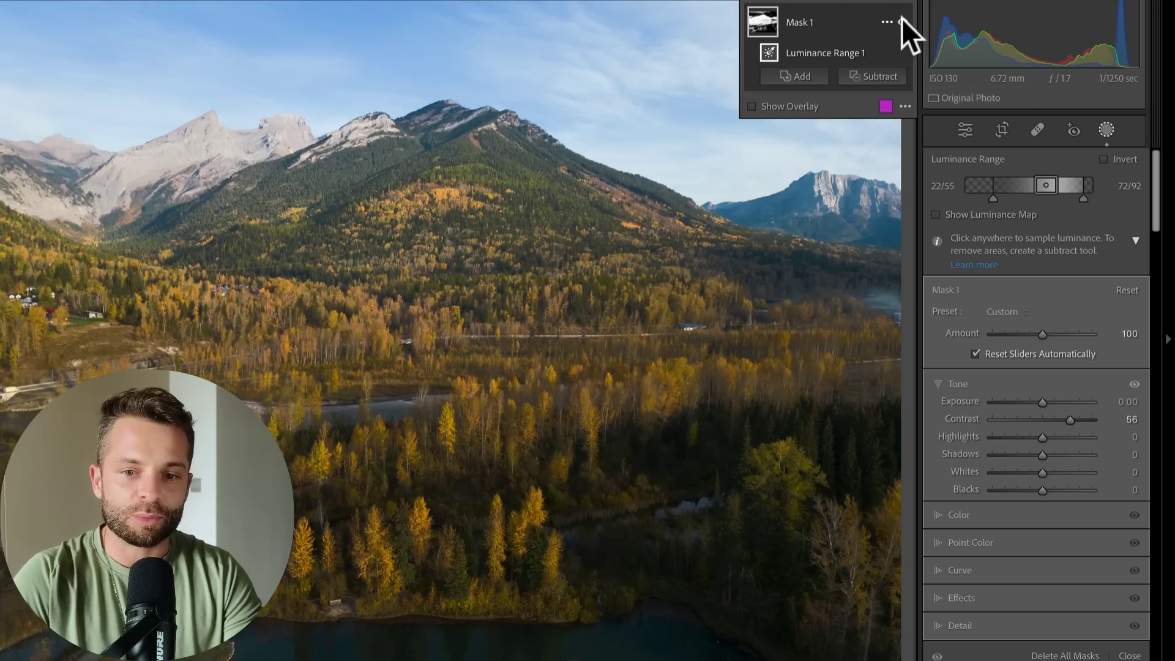
Toggle Mask 1's visibility repeatedly to compare before and after
{"action": "left_click", "coordinate": [905, 24]}
{"action": "left_click", "coordinate": [905, 23]}
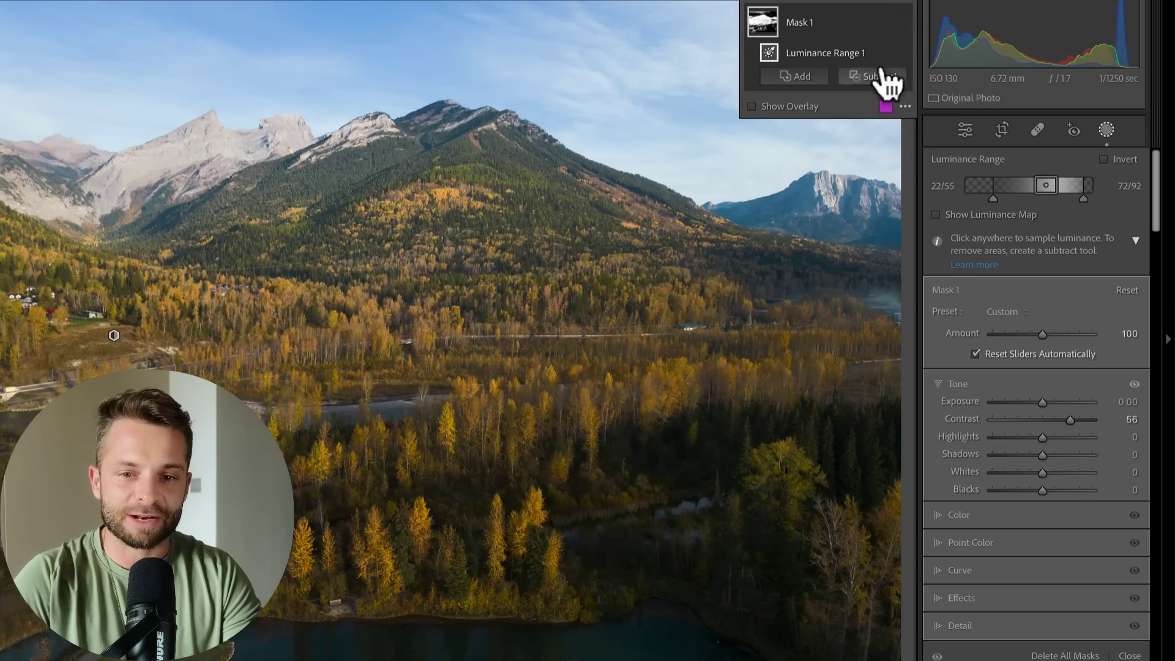
{"action": "left_click", "coordinate": [904, 24]}
{"action": "left_click", "coordinate": [904, 24]}
{"action": "left_click", "coordinate": [904, 25]}
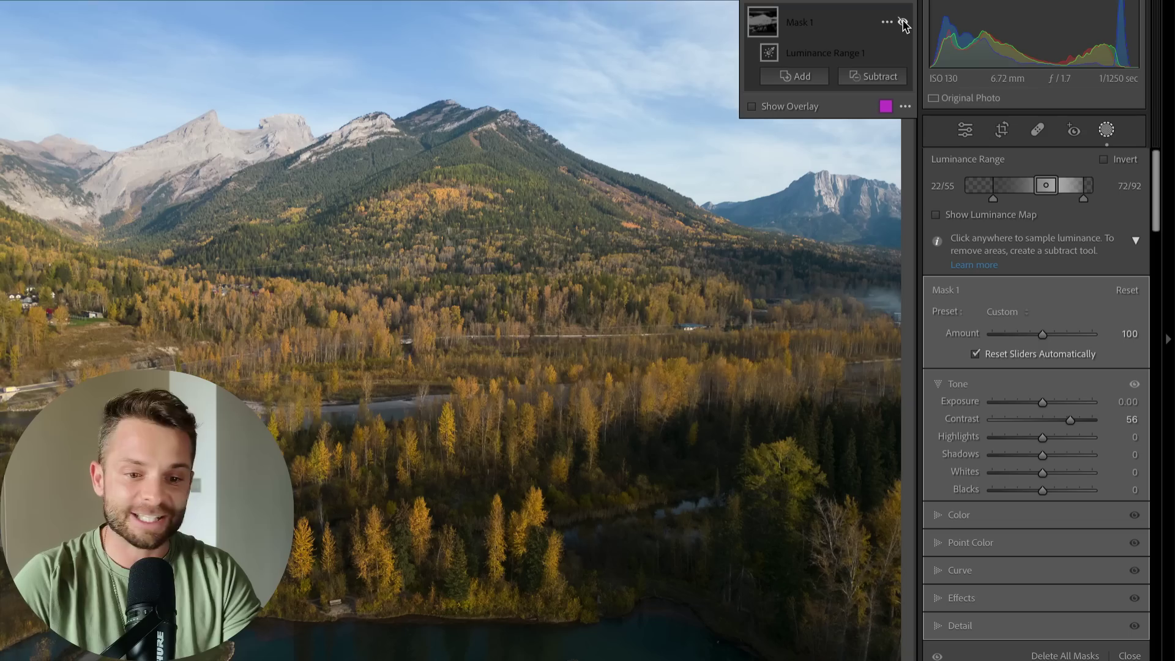
{"action": "left_click", "coordinate": [904, 24]}
{"action": "left_click", "coordinate": [904, 24]}
{"action": "left_click", "coordinate": [903, 24]}
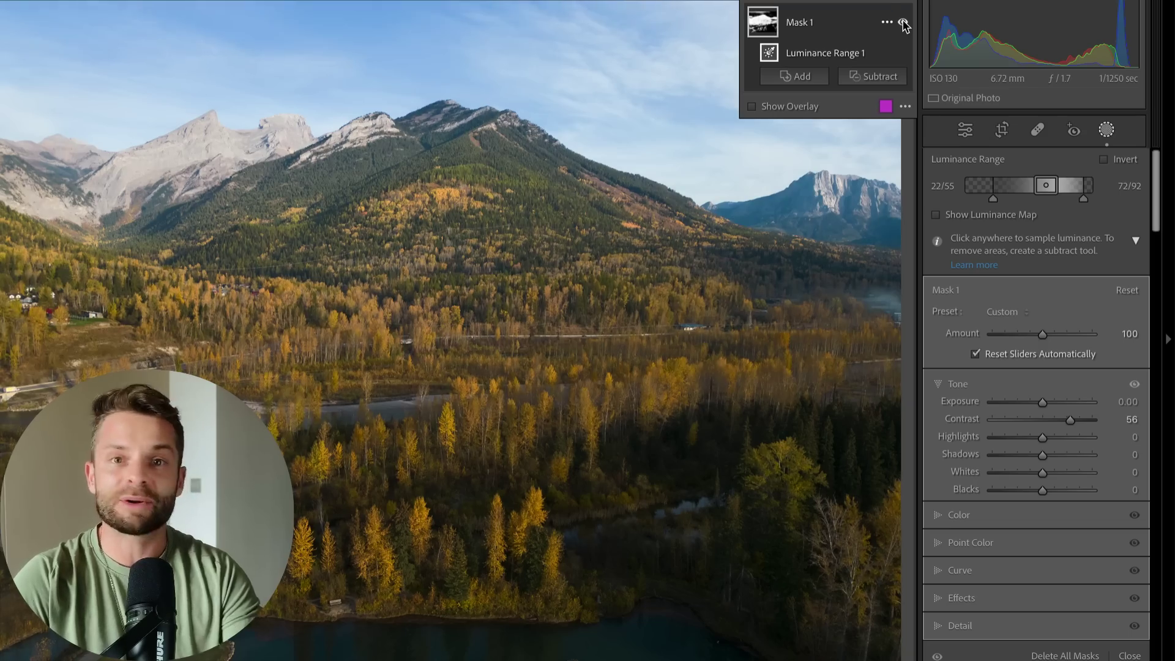
{"action": "left_click", "coordinate": [904, 24]}
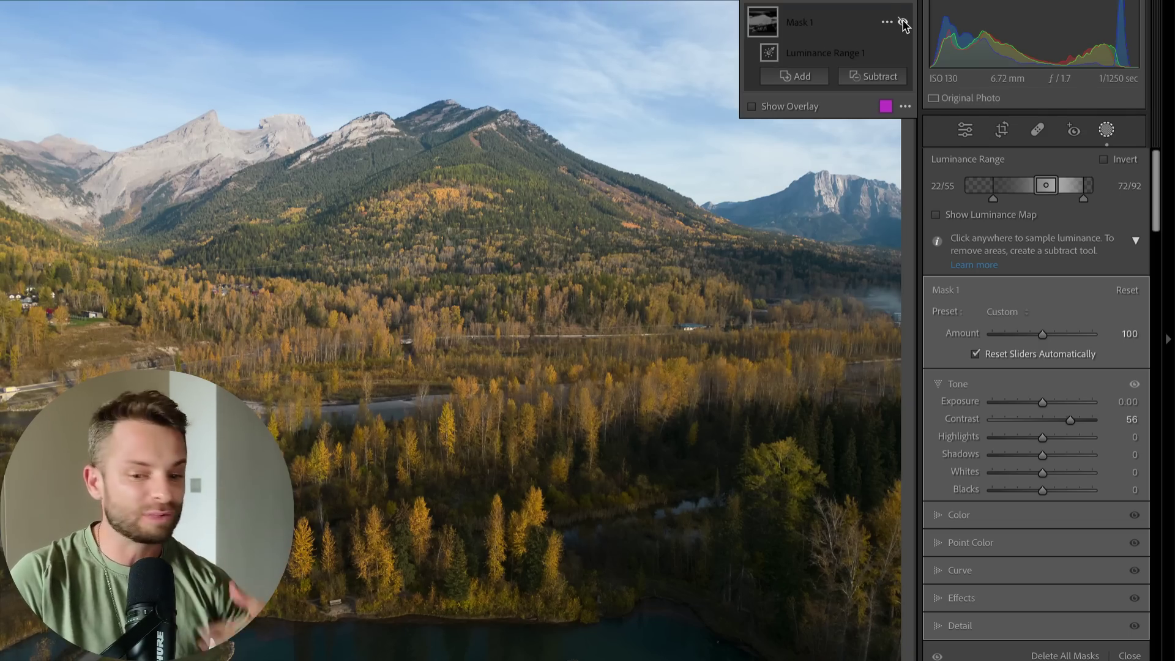
{"action": "left_click", "coordinate": [904, 25]}
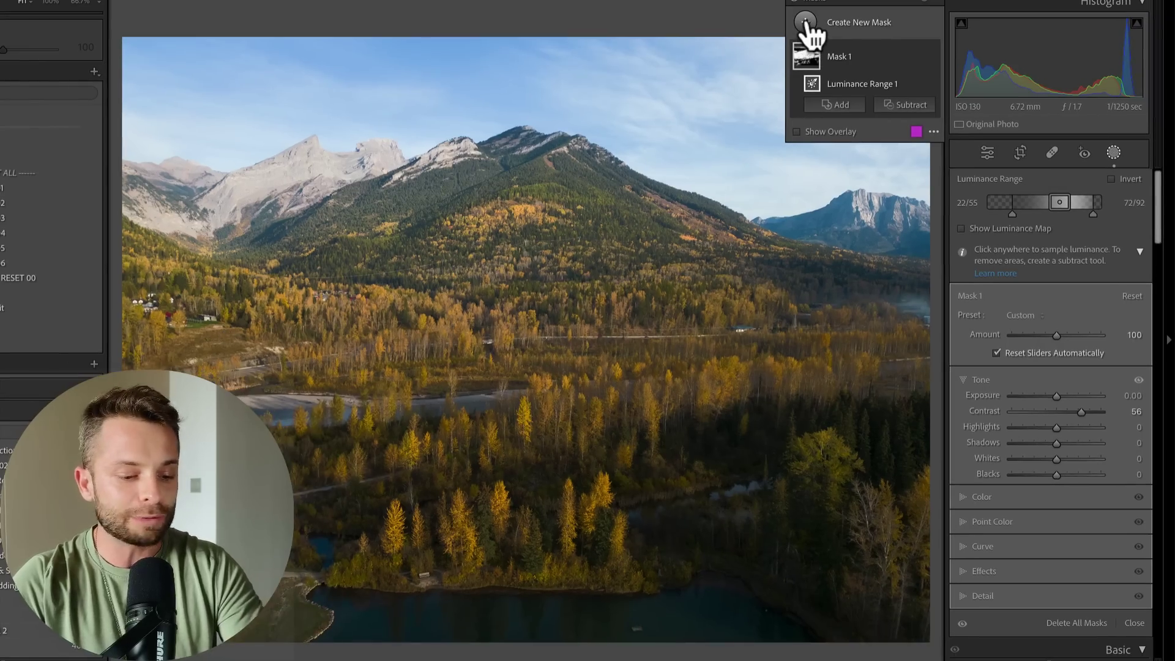
Add sky-sampled Mask 2 (61/86–100/100) with Contrast 38, Highlights −46, Blacks −37, and compare it
{"action": "left_click", "coordinate": [807, 23]}
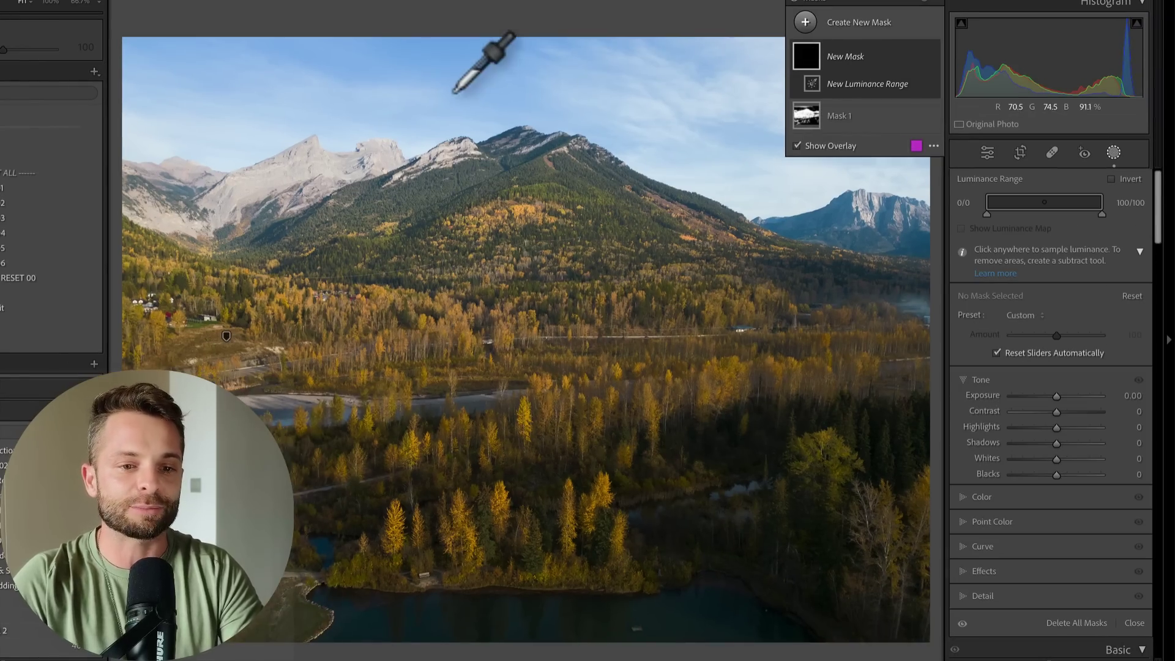
{"action": "left_click", "coordinate": [702, 103]}
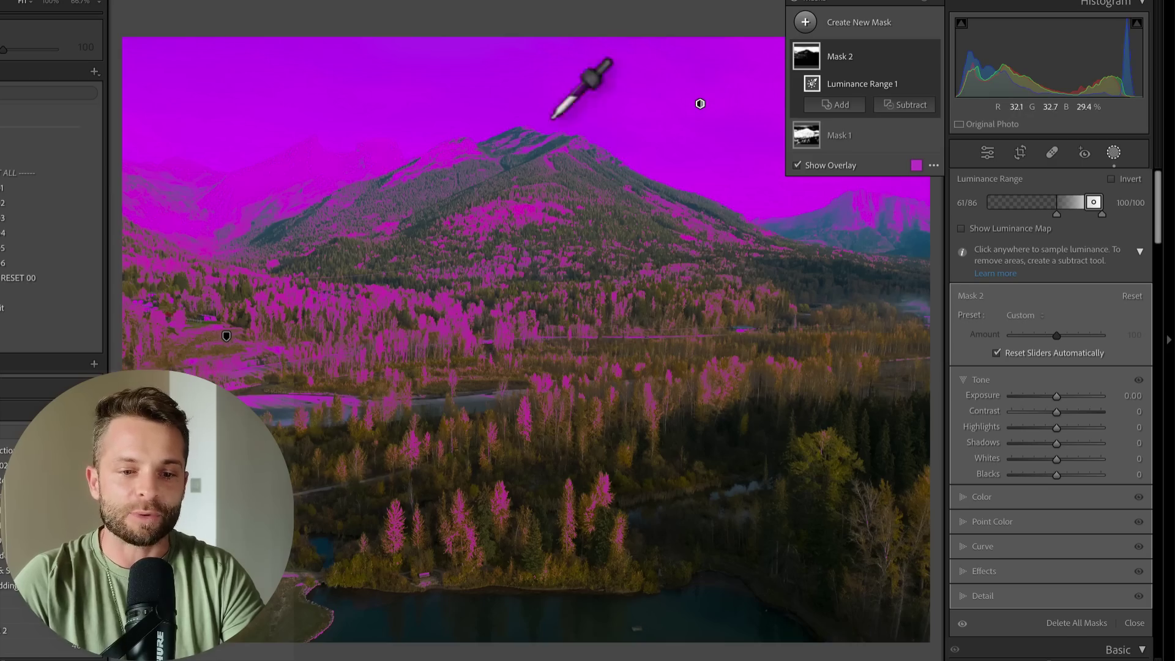
{"action": "mouse_move", "coordinate": [1055, 428]}
{"action": "left_mouse_down"}
{"action": "mouse_move", "coordinate": [1034, 429]}
{"action": "mouse_move", "coordinate": [1071, 410]}
{"action": "left_mouse_up"}
{"action": "left_click_drag", "start_coordinate": [1048, 475], "coordinate": [1037, 475]}
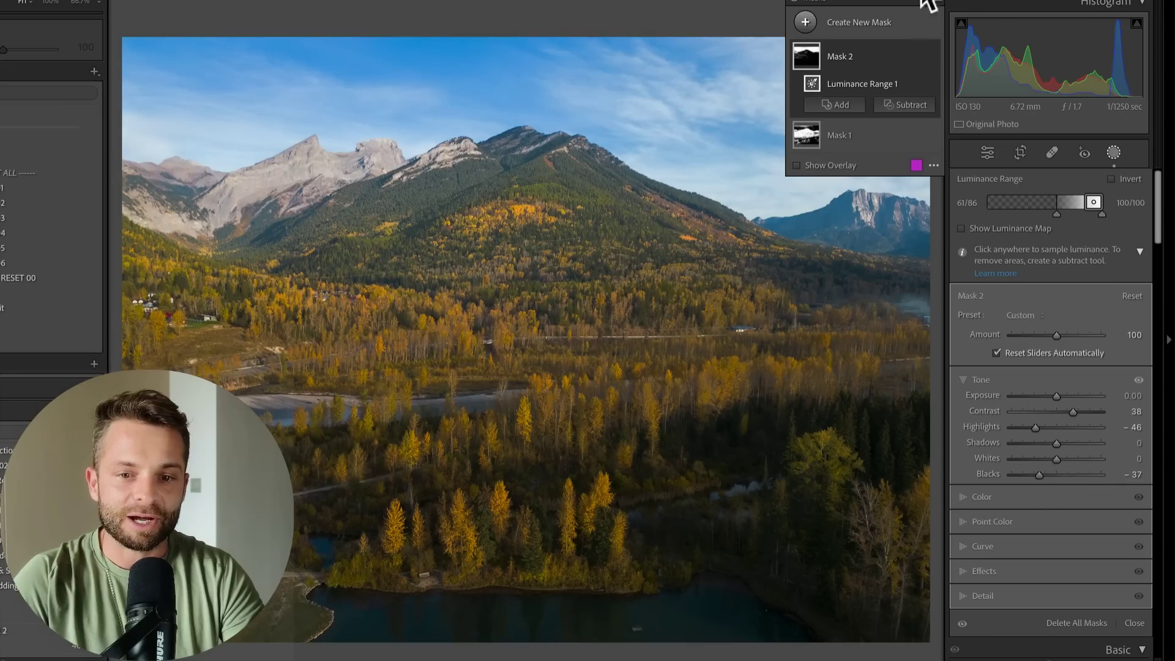
{"action": "left_click", "coordinate": [931, 54]}
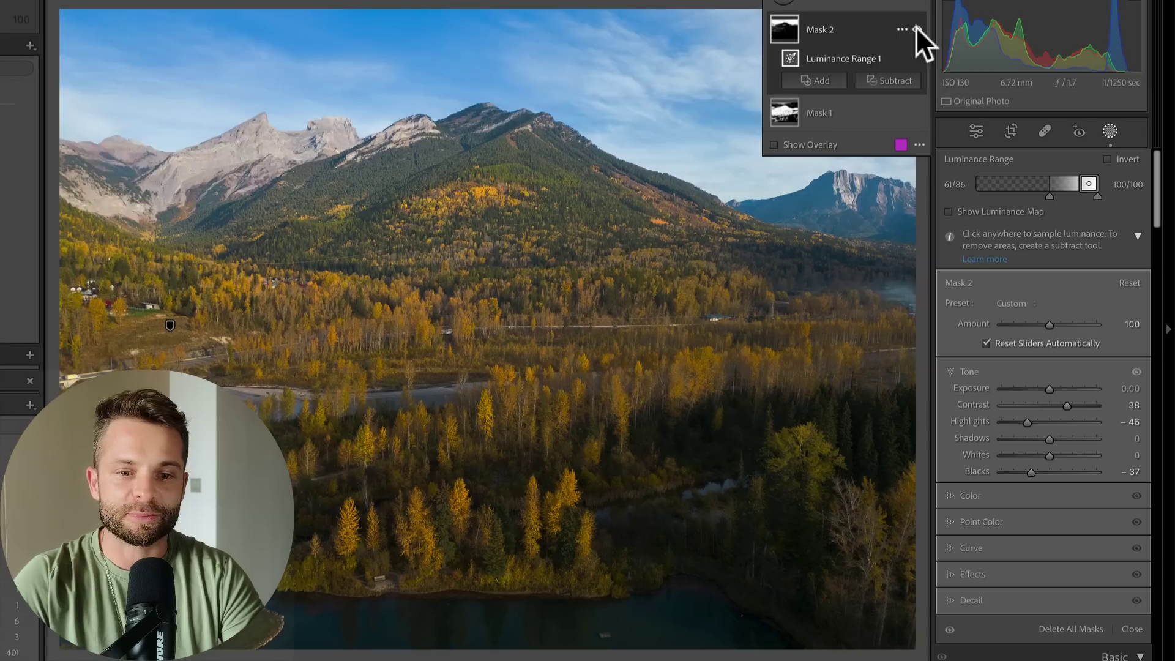
{"action": "left_click", "coordinate": [917, 30]}
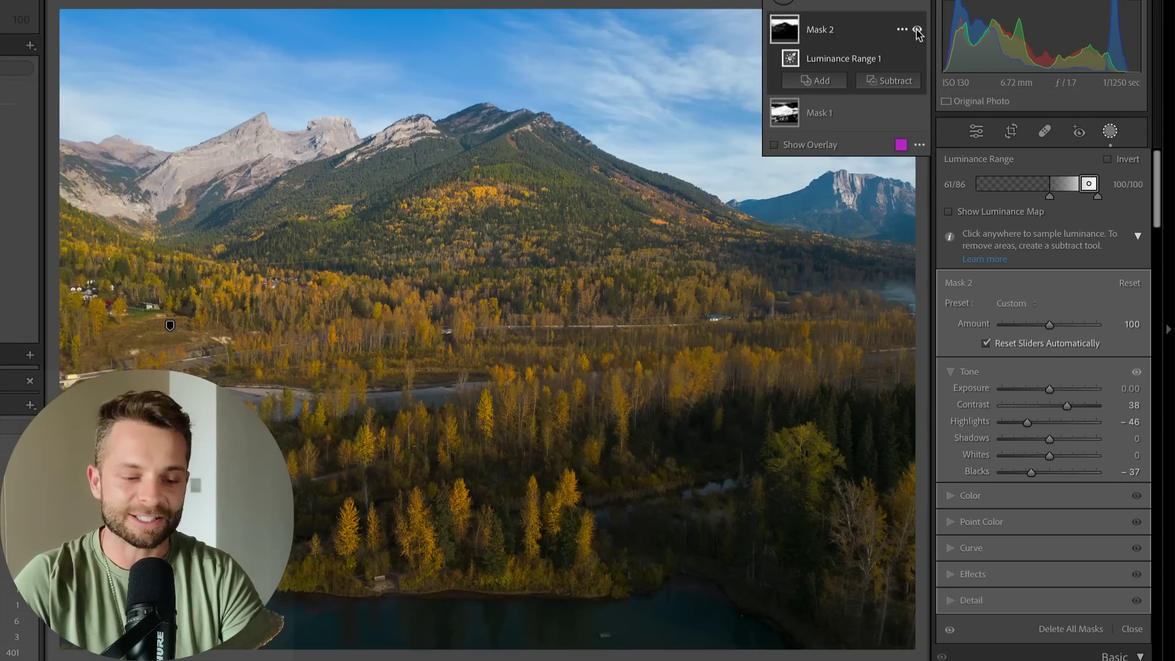
{"action": "left_click", "coordinate": [830, 10]}
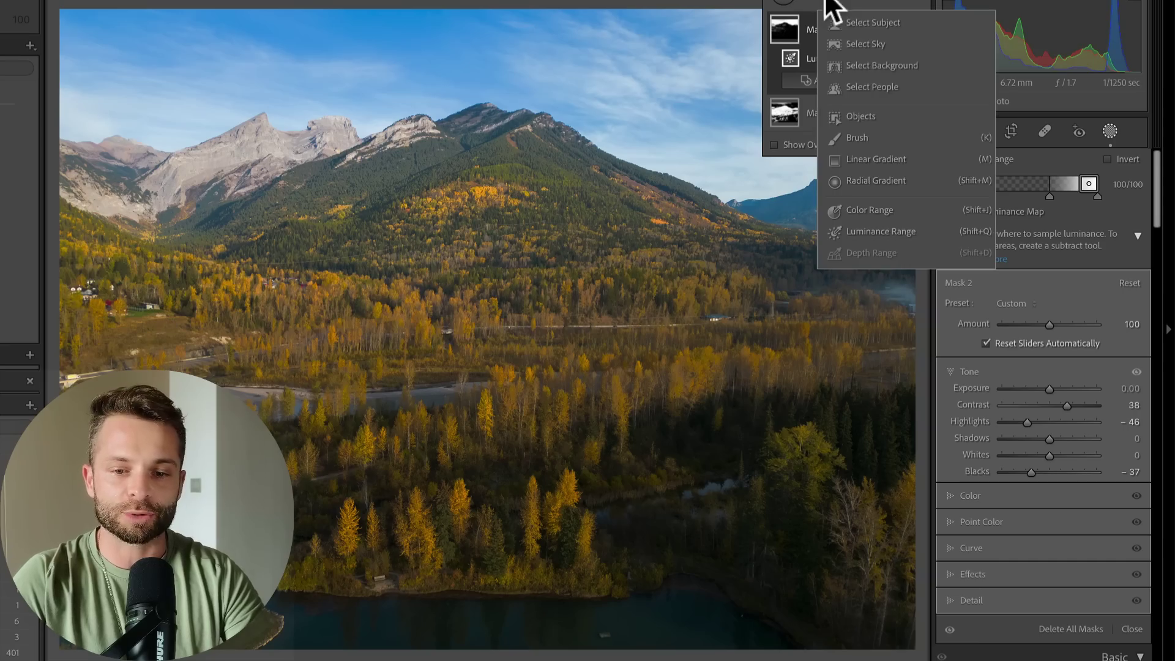
Add Mask 3 sampled on the dark water, lifting Shadows to 43 with Contrast 58
{"action": "left_click", "coordinate": [864, 231]}
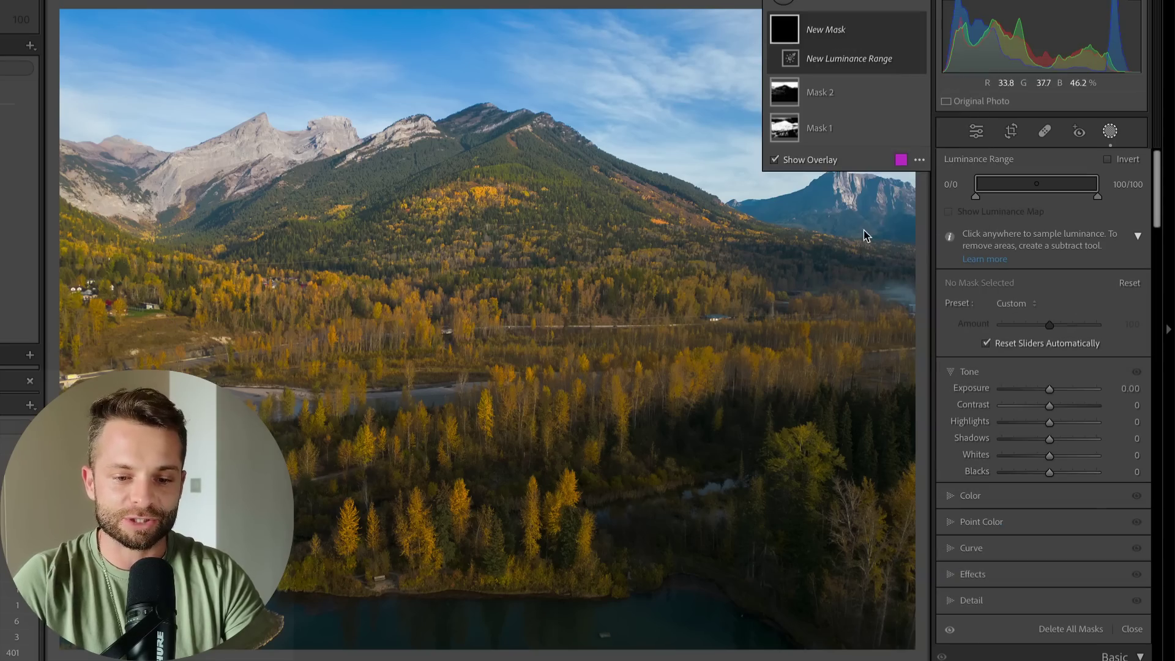
{"action": "left_click", "coordinate": [736, 621]}
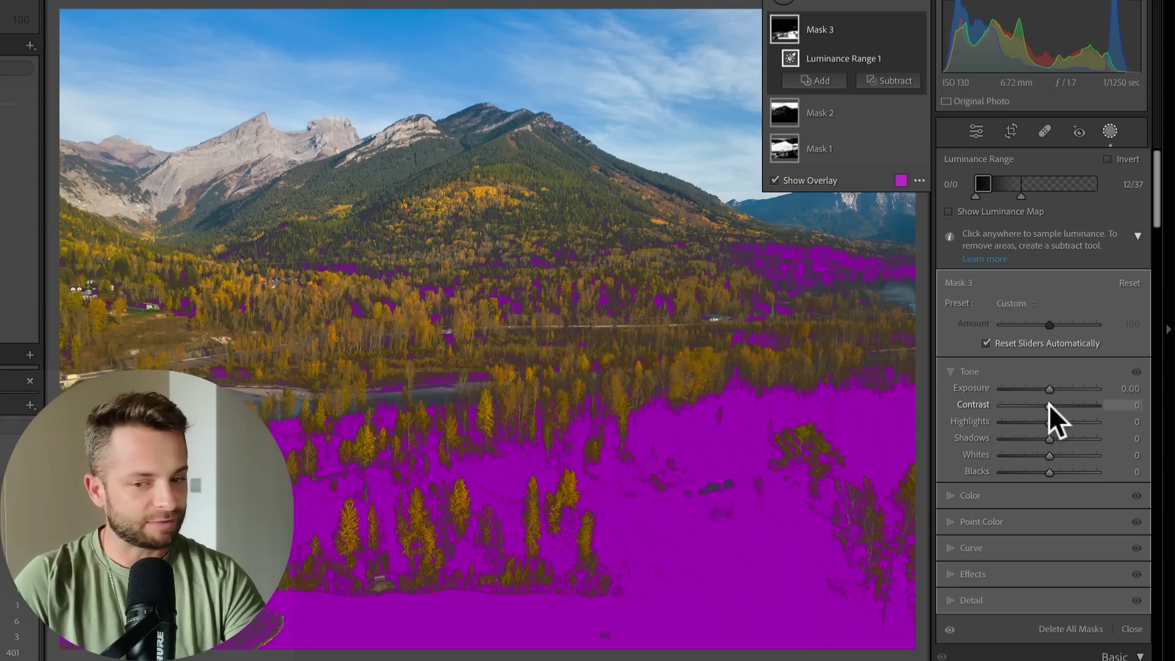
{"action": "left_click_drag", "start_coordinate": [1052, 438], "coordinate": [1079, 402]}
Compare Mask 3's Amount, review Mask 2, then move to the snowy Alps photo
{"action": "key", "text": "shift+w"}
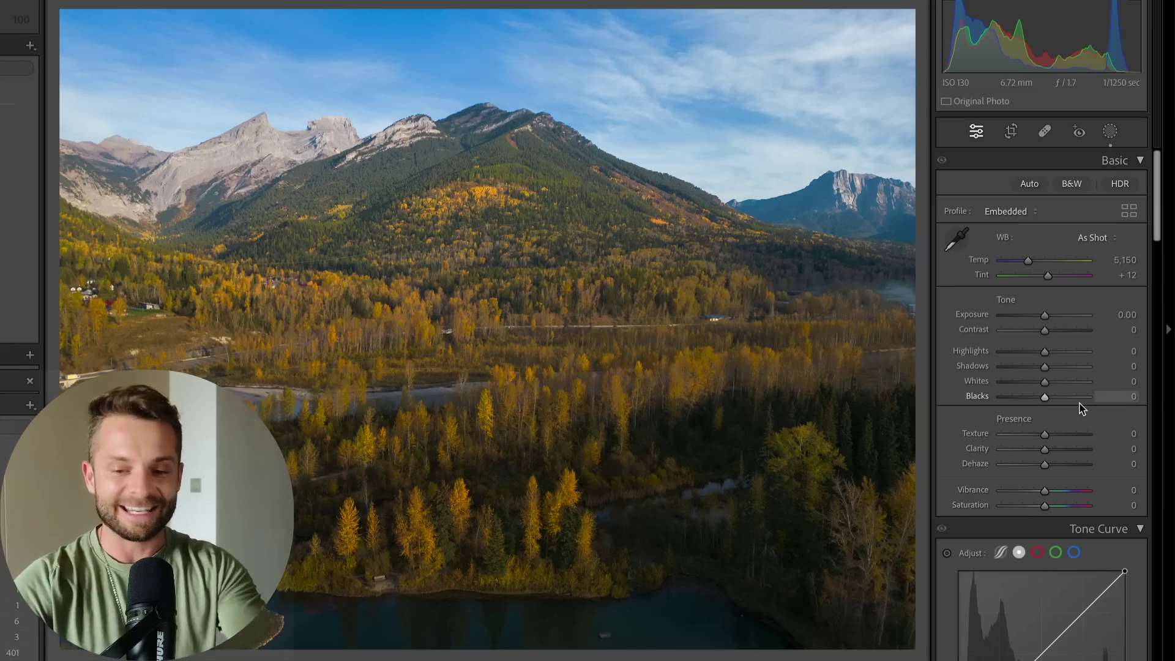
{"action": "key", "text": "k"}
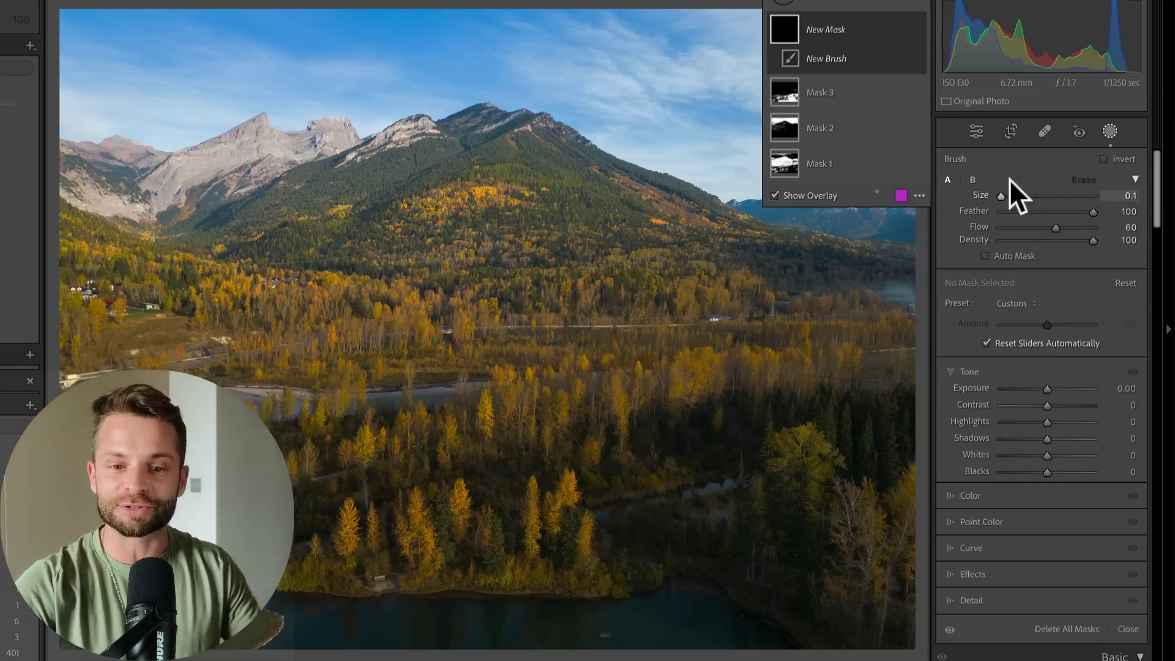
{"action": "left_click", "coordinate": [856, 98]}
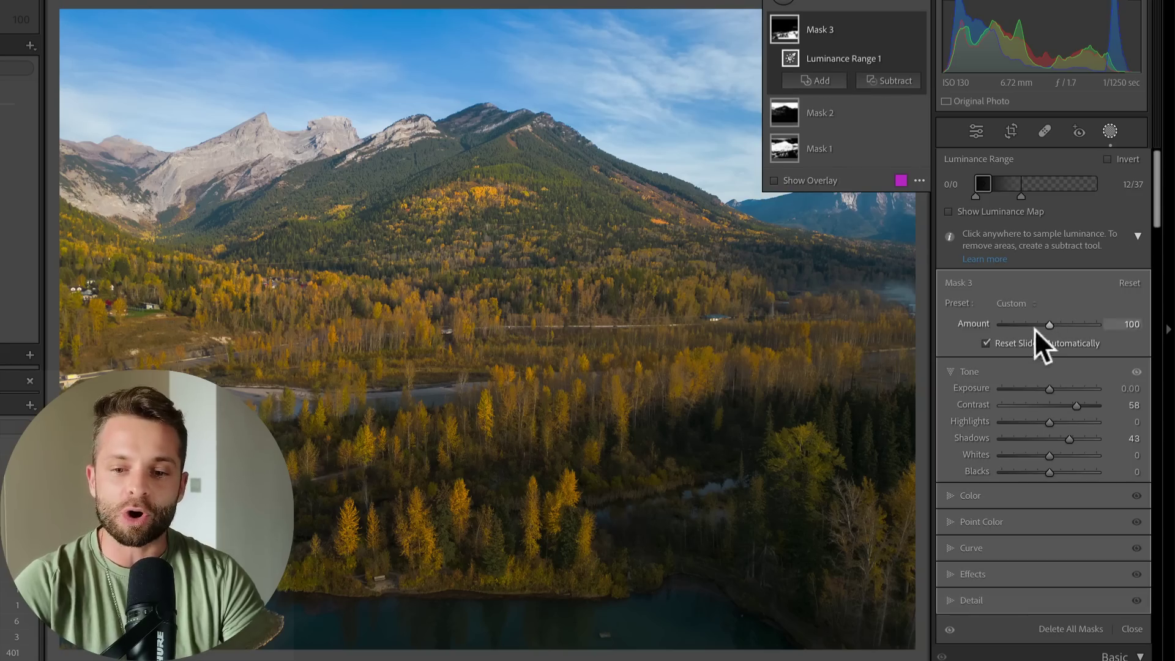
{"action": "mouse_move", "coordinate": [1047, 322]}
{"action": "left_mouse_down"}
{"action": "mouse_move", "coordinate": [1004, 325]}
{"action": "mouse_move", "coordinate": [1105, 325]}
{"action": "mouse_move", "coordinate": [941, 323]}
{"action": "mouse_move", "coordinate": [1118, 325]}
{"action": "mouse_move", "coordinate": [999, 318]}
{"action": "mouse_move", "coordinate": [1049, 321]}
{"action": "mouse_move", "coordinate": [1033, 321]}
{"action": "left_mouse_up"}
{"action": "left_click", "coordinate": [855, 112]}
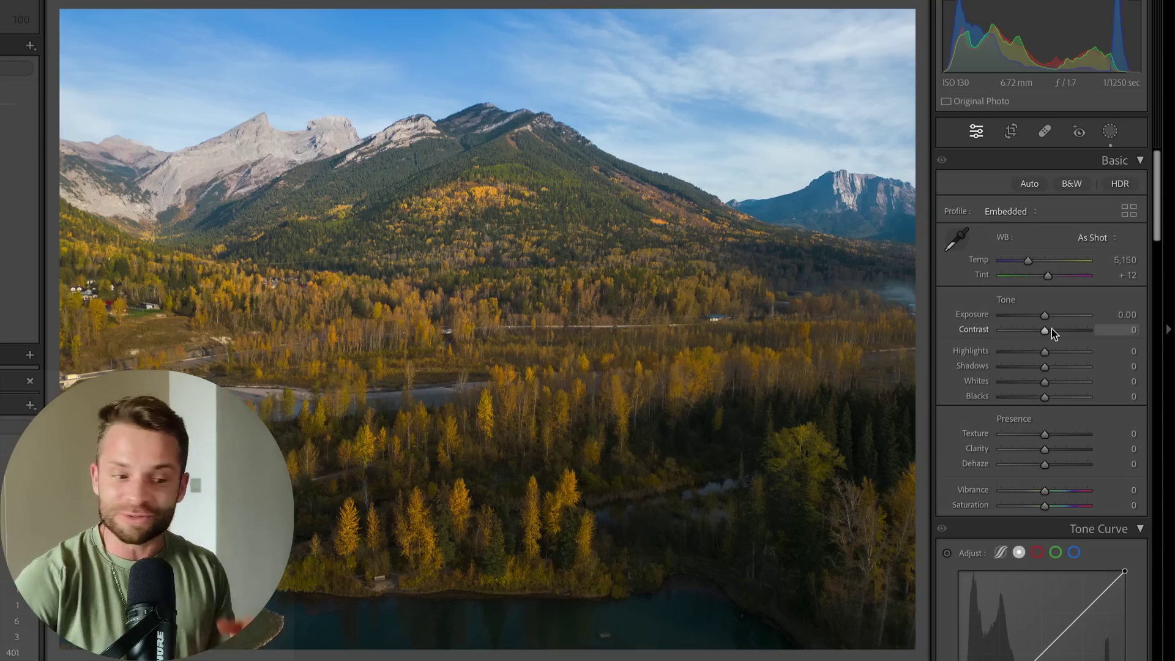
{"action": "key", "text": "Right"}
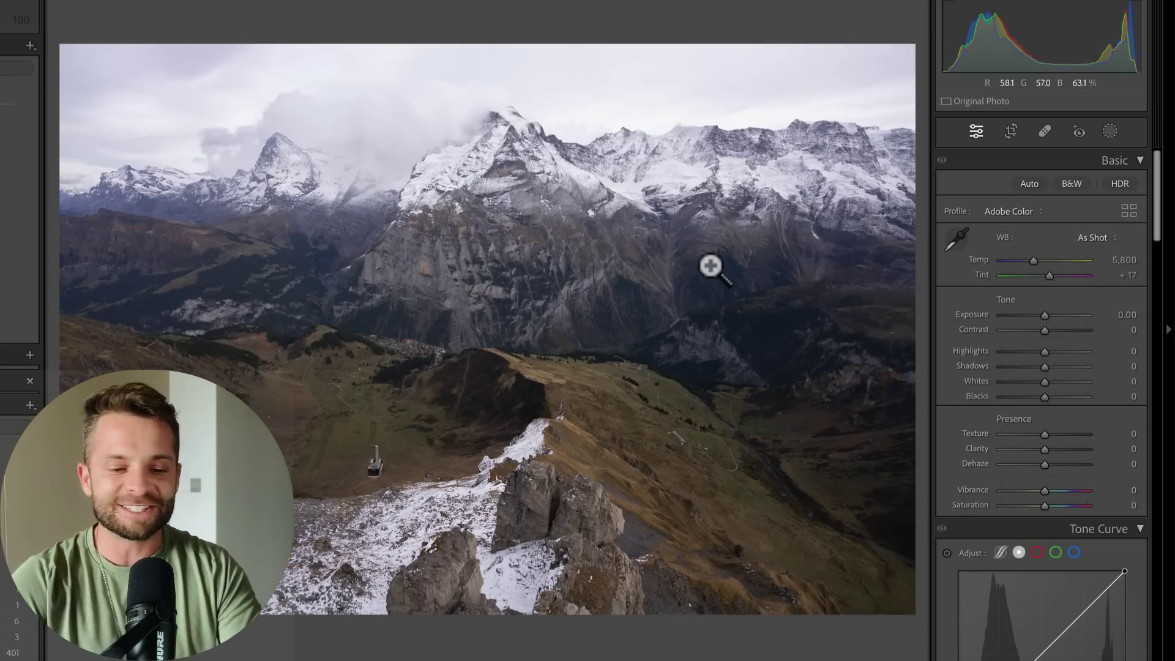
Try the Alps photo's Contrast at +100, reset it to 0, and start a luminance range mask
{"action": "left_click_drag", "start_coordinate": [1041, 329], "coordinate": [1118, 328]}
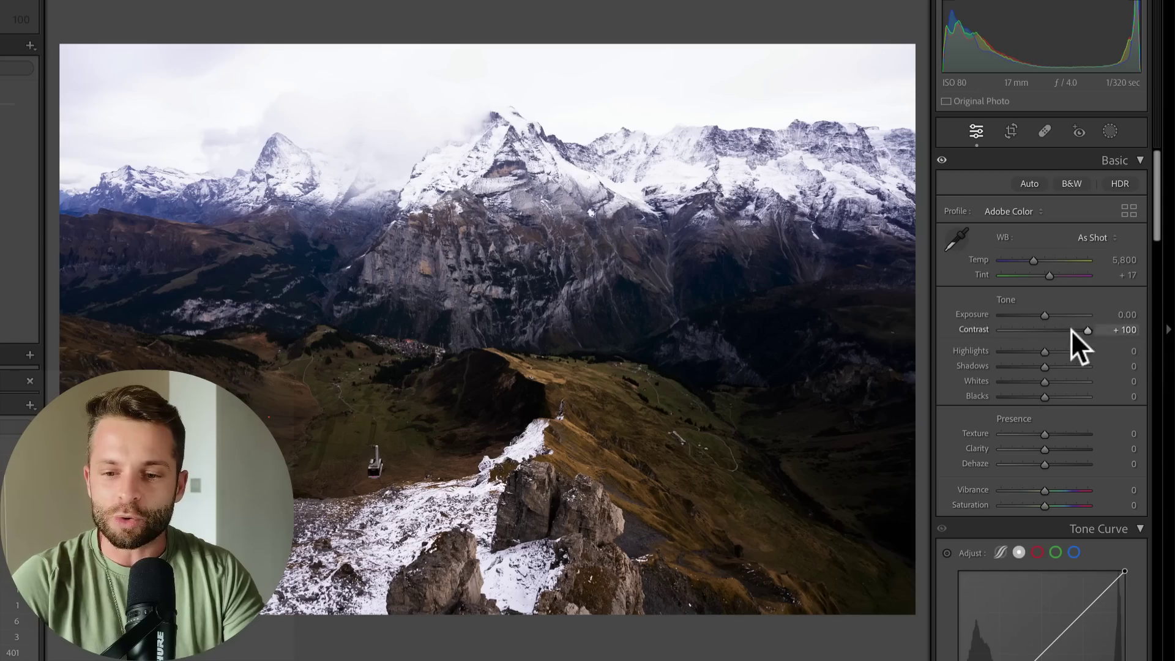
{"action": "double_click", "coordinate": [1089, 329]}
{"action": "left_click", "coordinate": [1078, 329]}
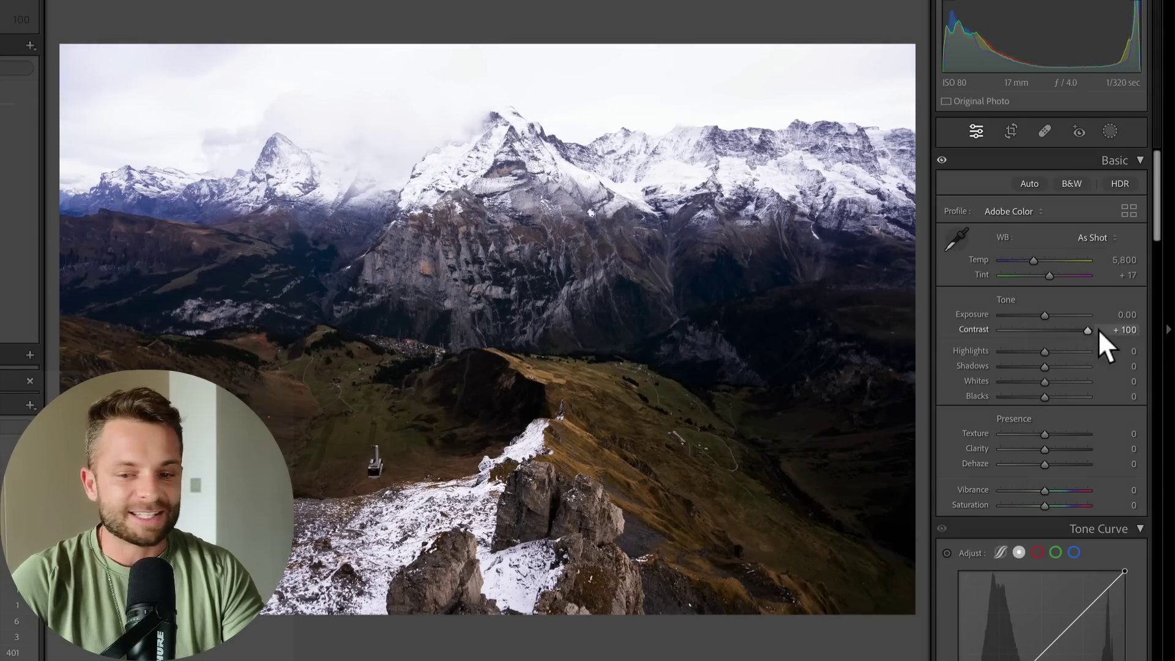
{"action": "double_click", "coordinate": [1084, 328]}
{"action": "key", "text": "shift+q"}
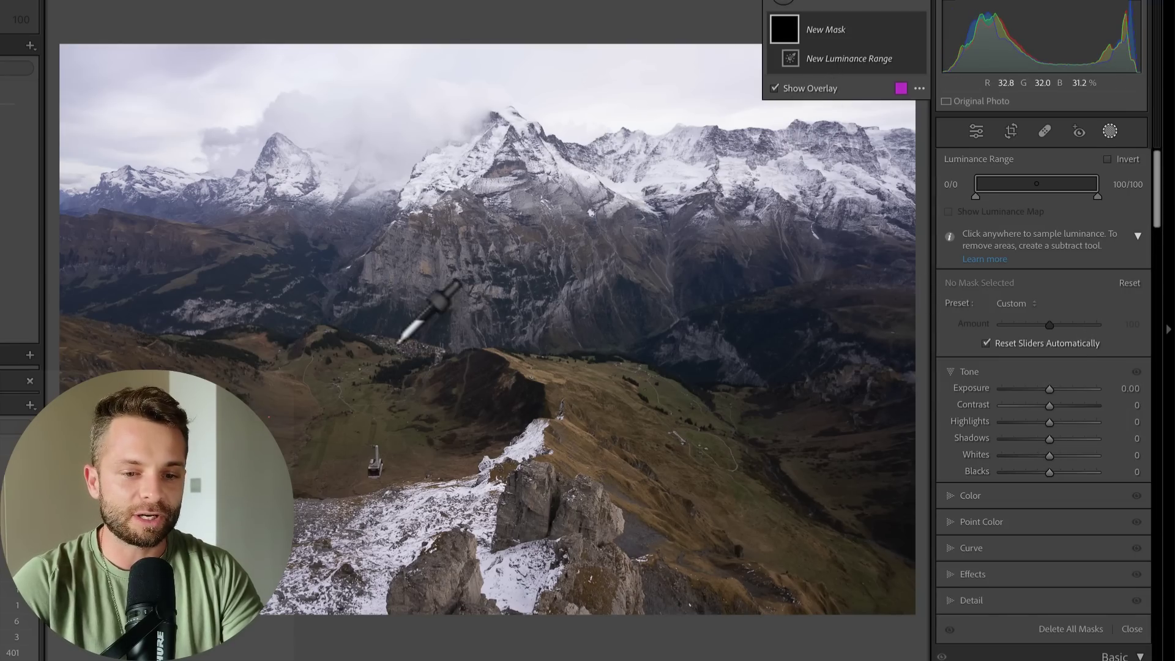
Sample the mountain tones for Mask 1, try and reset its Contrast, and lower Highlights
{"action": "left_click", "coordinate": [404, 248]}
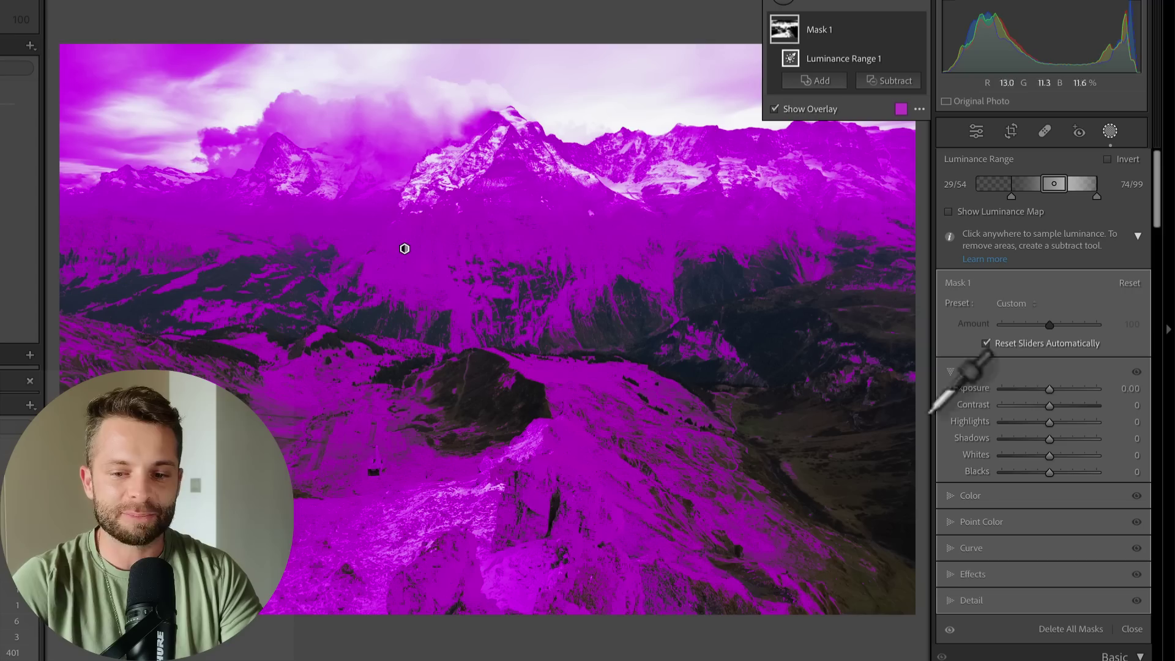
{"action": "left_click_drag", "start_coordinate": [1048, 405], "coordinate": [1120, 412]}
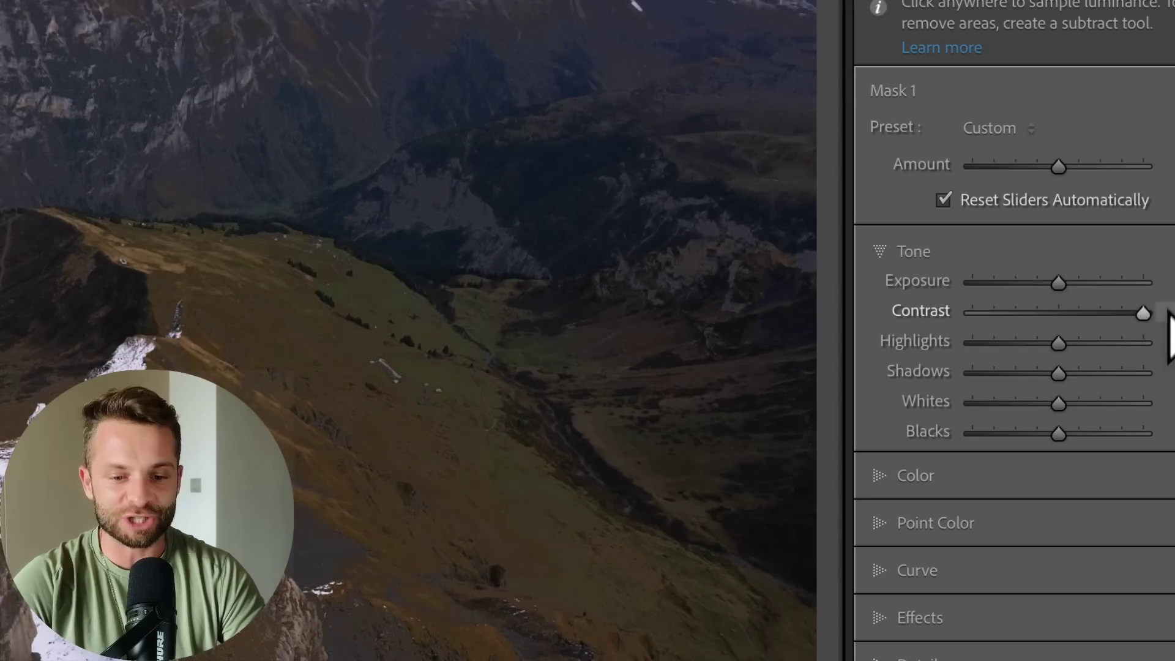
{"action": "left_click_drag", "start_coordinate": [1096, 405], "coordinate": [1067, 404]}
{"action": "mouse_move", "coordinate": [1089, 309]}
{"action": "left_mouse_down"}
{"action": "mouse_move", "coordinate": [1146, 307]}
{"action": "mouse_move", "coordinate": [1057, 306]}
{"action": "mouse_move", "coordinate": [1108, 308]}
{"action": "left_mouse_up"}
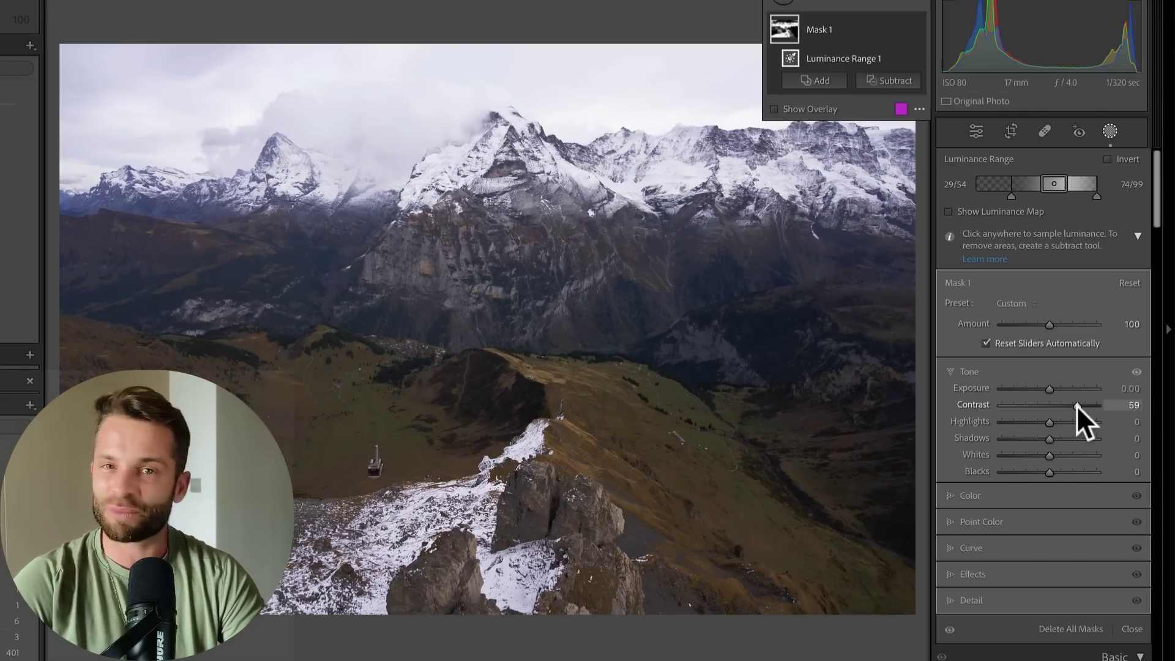
{"action": "double_click", "coordinate": [1077, 406]}
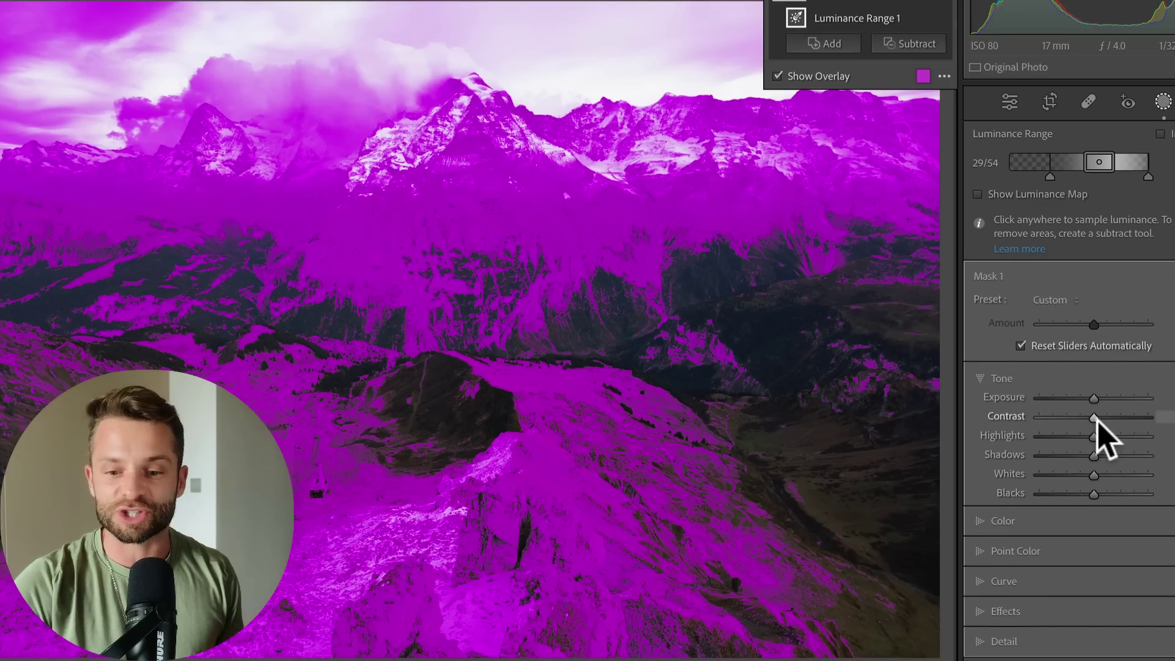
{"action": "left_click_drag", "start_coordinate": [1095, 434], "coordinate": [1073, 497]}
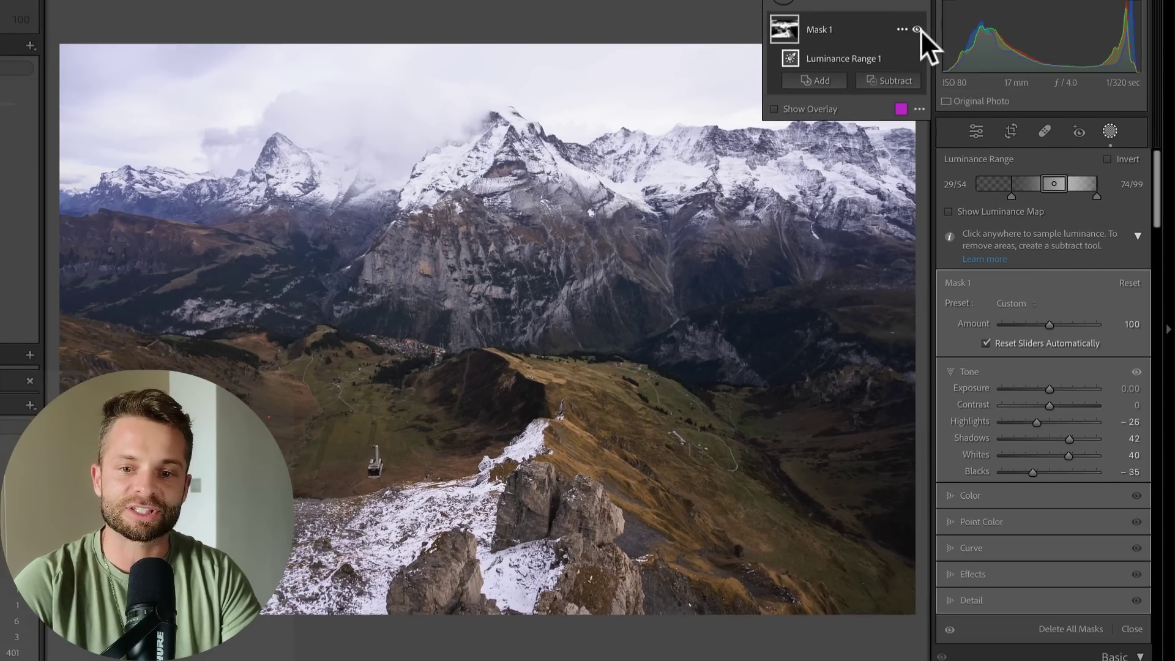
Toggle Mask 1 on and off to compare the highlight change
{"action": "left_click", "coordinate": [918, 28]}
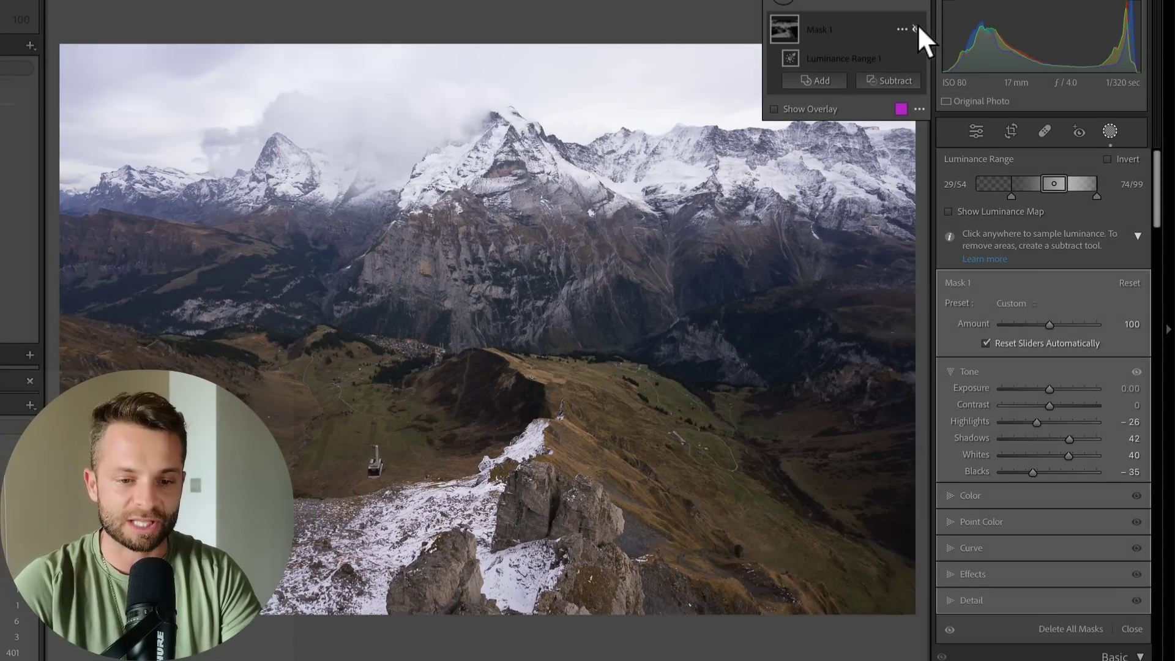
{"action": "left_click", "coordinate": [918, 29]}
{"action": "left_click", "coordinate": [917, 28]}
{"action": "left_click", "coordinate": [917, 29]}
{"action": "left_click", "coordinate": [918, 29]}
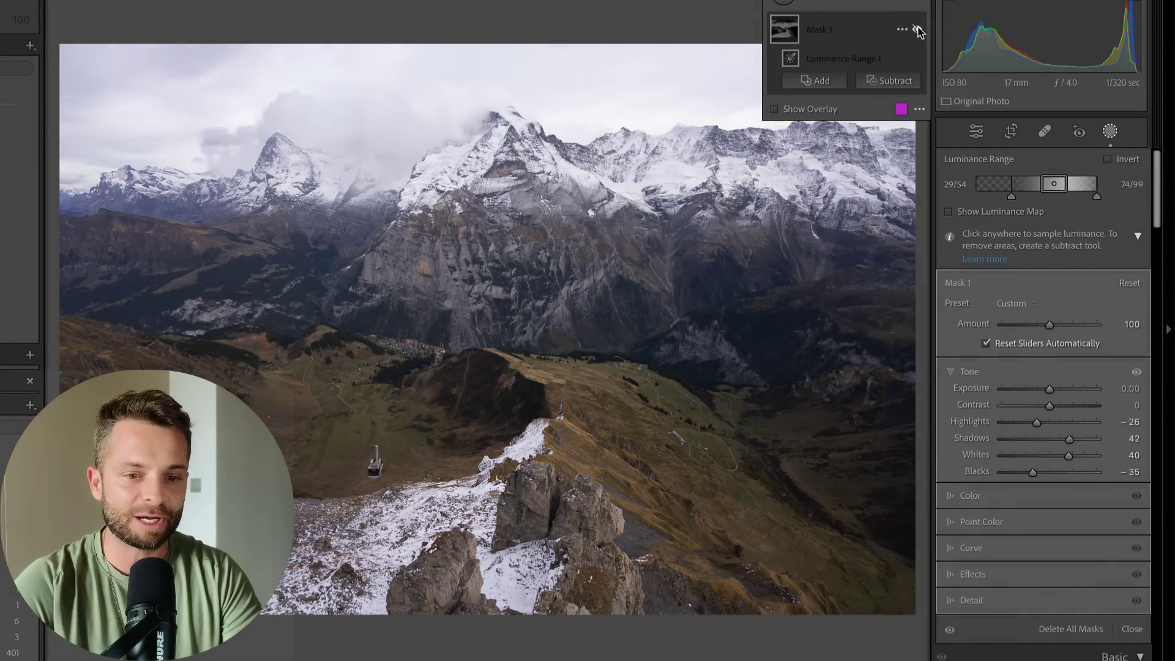
{"action": "left_click", "coordinate": [918, 29]}
{"action": "left_click", "coordinate": [917, 29]}
{"action": "left_click", "coordinate": [918, 28]}
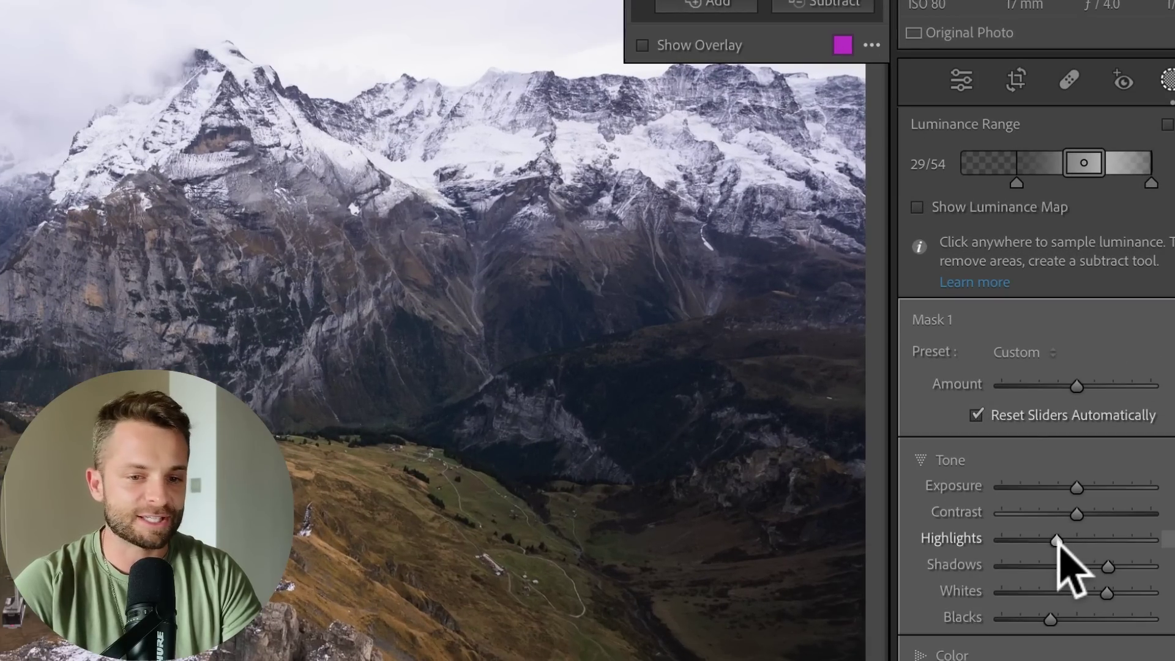
Set Highlights −100, Shadows +60, Whites +54, Blacks −39, compare, and lower Amount to 69
{"action": "left_click_drag", "start_coordinate": [1058, 541], "coordinate": [987, 547]}
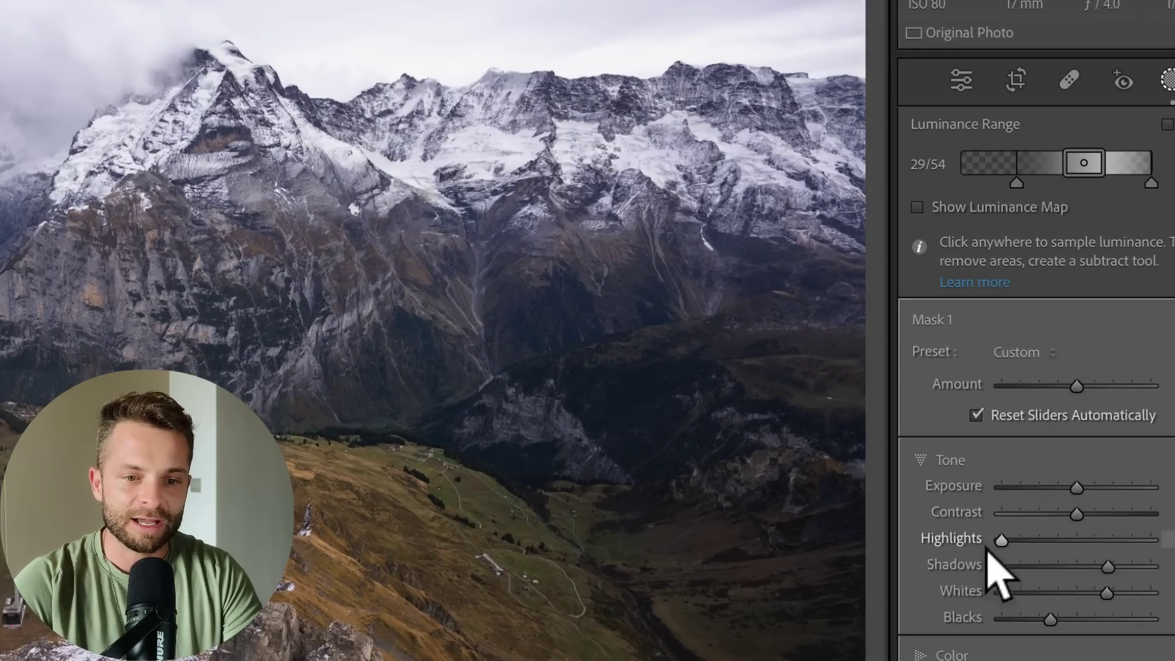
{"action": "left_click_drag", "start_coordinate": [1105, 567], "coordinate": [1133, 563]}
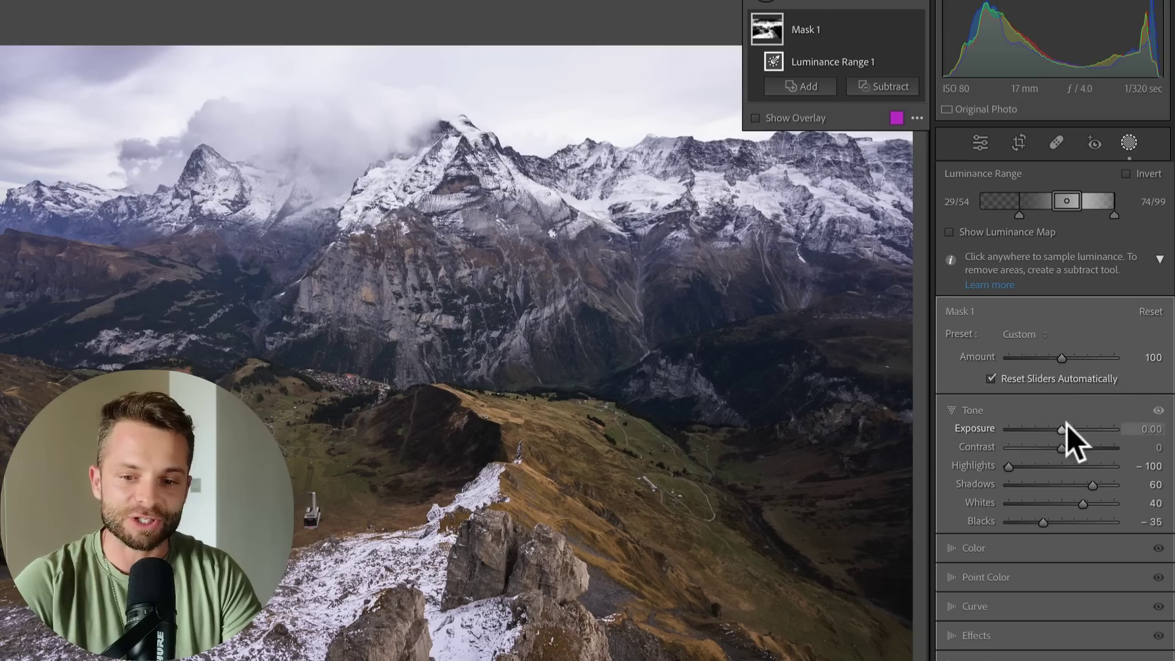
{"action": "left_click_drag", "start_coordinate": [1042, 524], "coordinate": [1087, 501]}
{"action": "left_click", "coordinate": [914, 25]}
{"action": "left_click", "coordinate": [913, 26]}
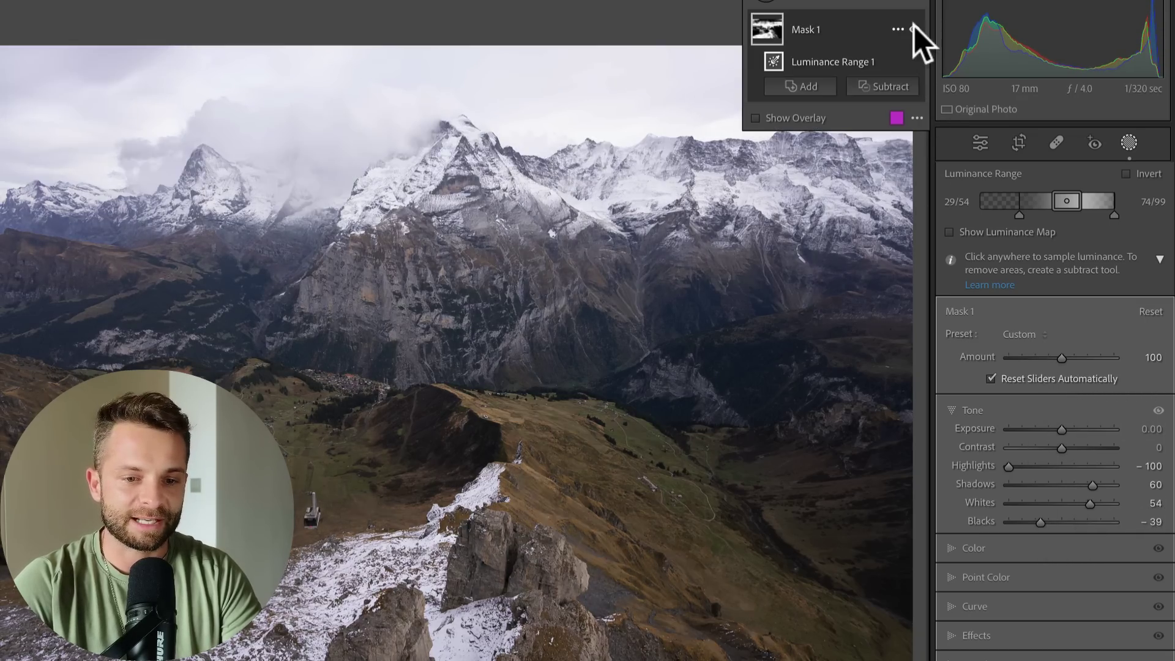
{"action": "left_click", "coordinate": [913, 26]}
{"action": "left_click", "coordinate": [914, 28]}
{"action": "left_click", "coordinate": [913, 28]}
{"action": "left_click", "coordinate": [915, 29]}
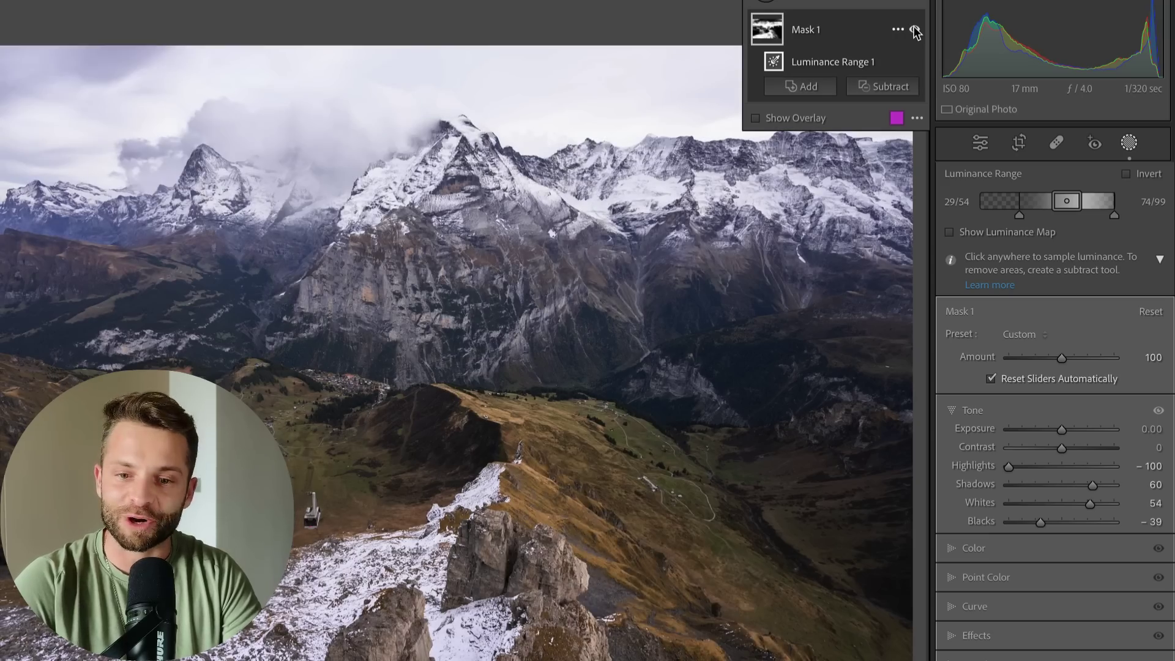
{"action": "mouse_move", "coordinate": [1060, 359]}
{"action": "left_mouse_down"}
{"action": "mouse_move", "coordinate": [1032, 358]}
{"action": "mouse_move", "coordinate": [1045, 358]}
{"action": "left_mouse_up"}
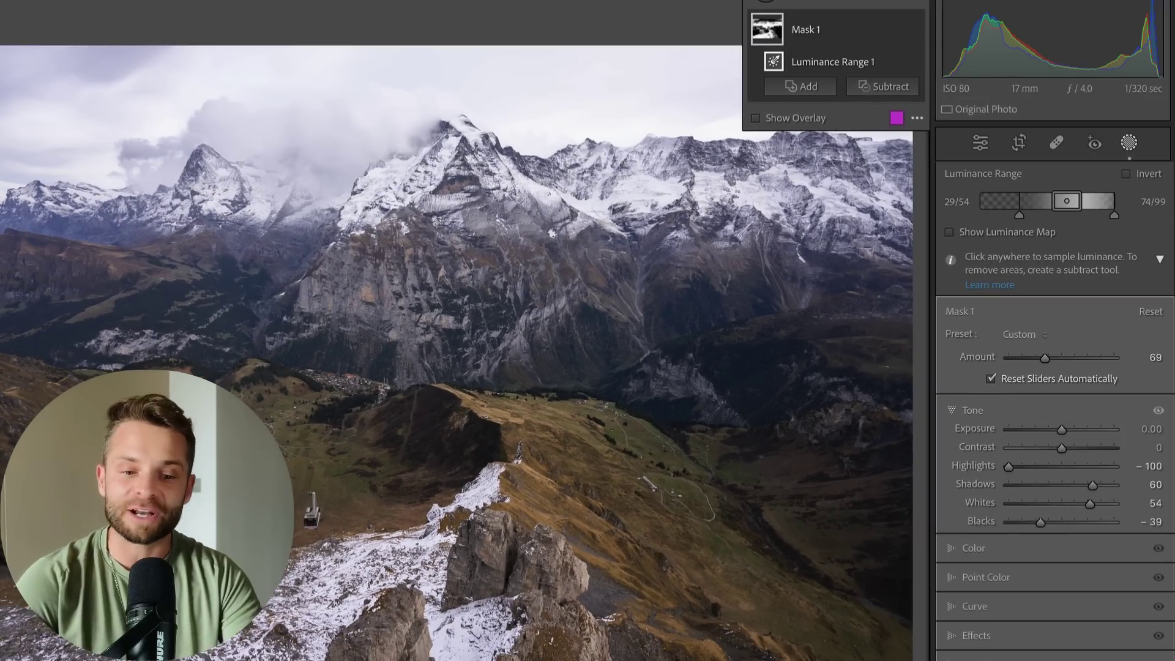
Leave masking, set the Alps photo's global Contrast to +100, and advance to the lake photo
{"action": "key", "text": "shift+w"}
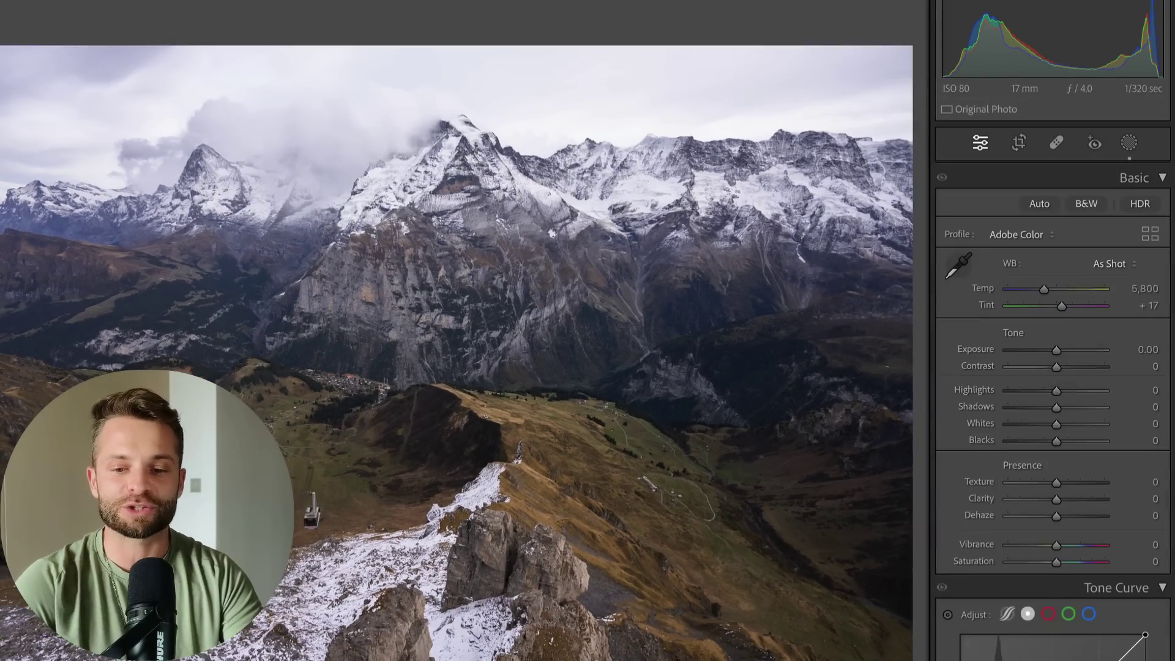
{"action": "left_click_drag", "start_coordinate": [1054, 364], "coordinate": [1127, 371]}
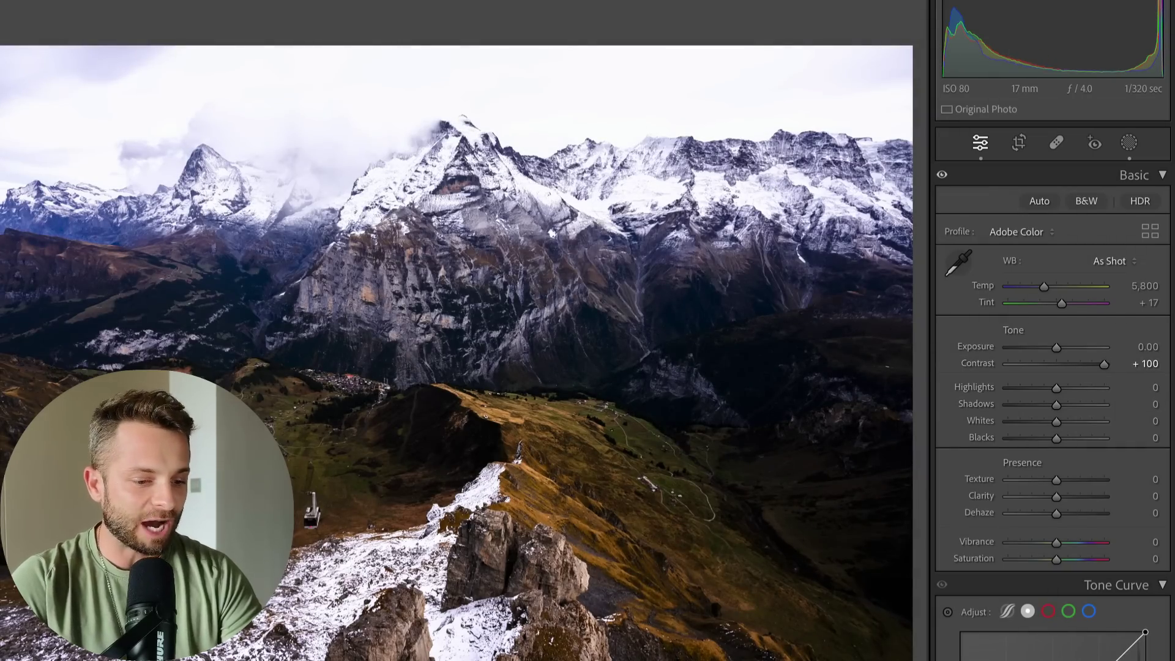
{"action": "key", "text": "Right"}
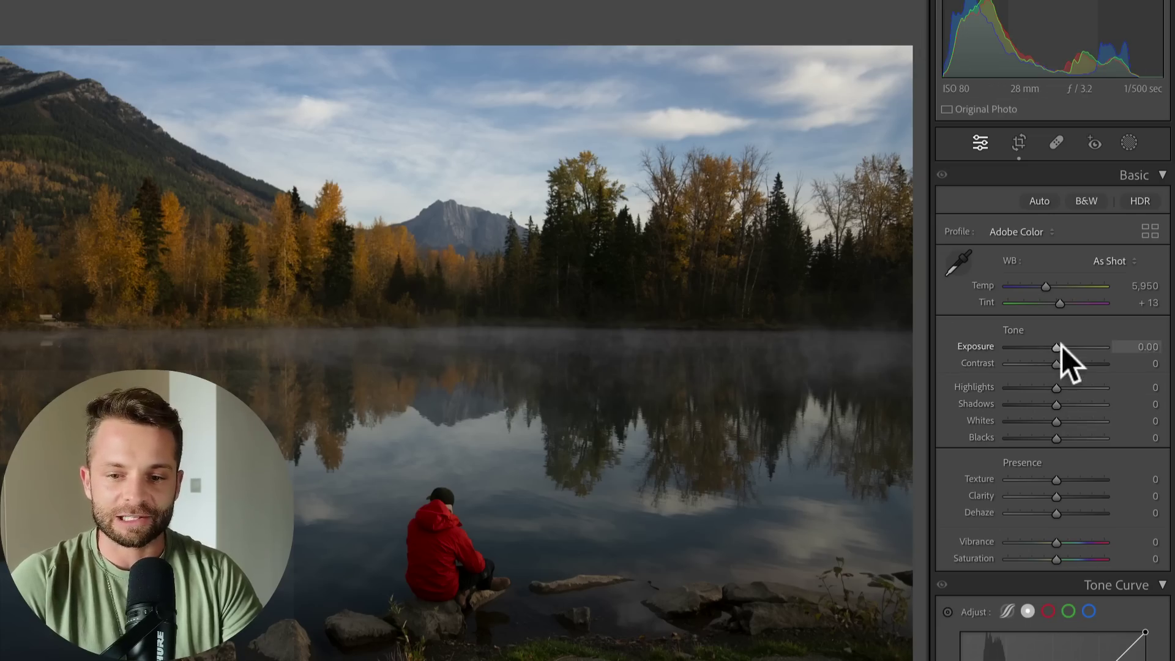
Set Exposure to +0.85 and add a lake-sampled luminance mask with lowered Highlights
{"action": "left_click_drag", "start_coordinate": [1062, 346], "coordinate": [1071, 346]}
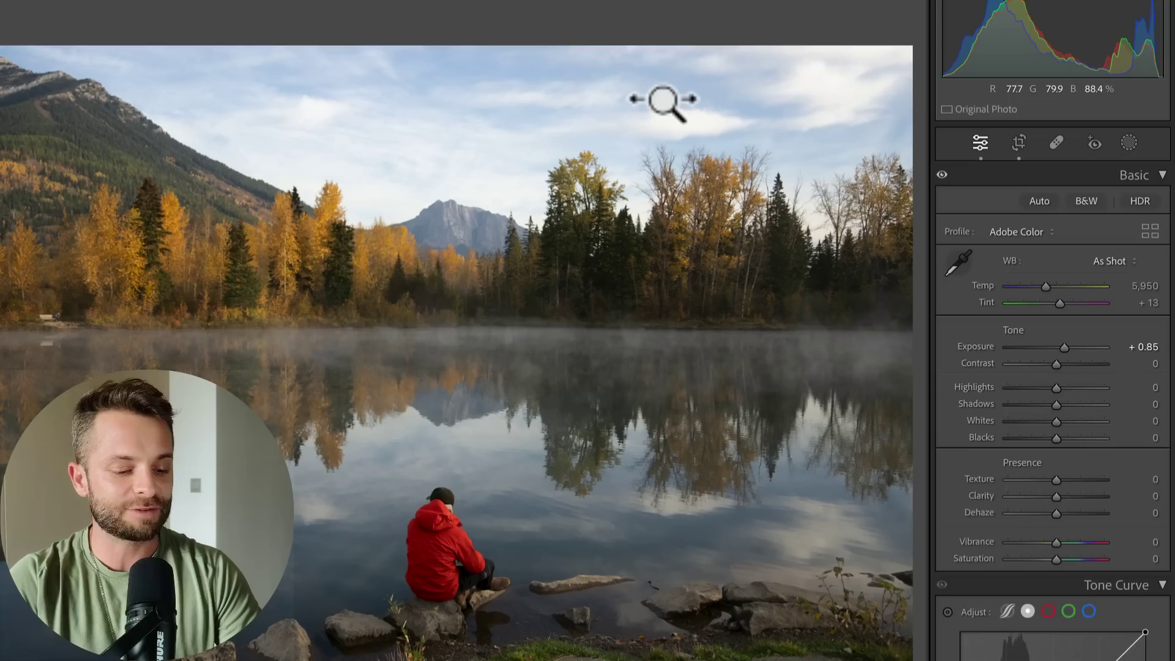
{"action": "key", "text": "shift+q"}
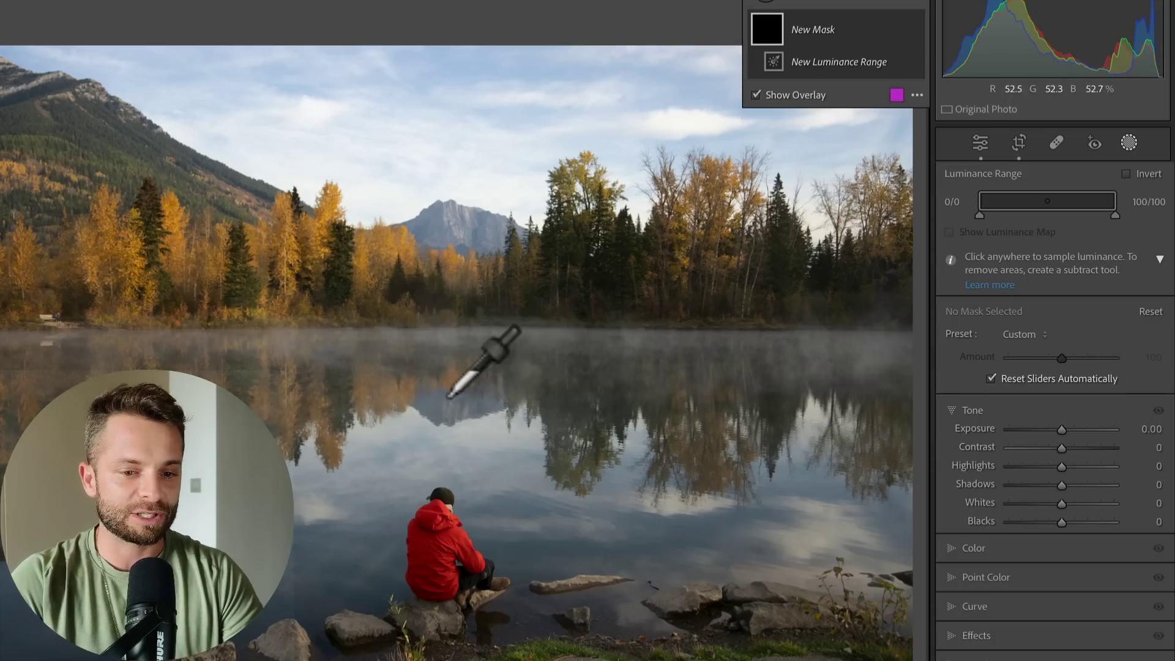
{"action": "left_click", "coordinate": [402, 433]}
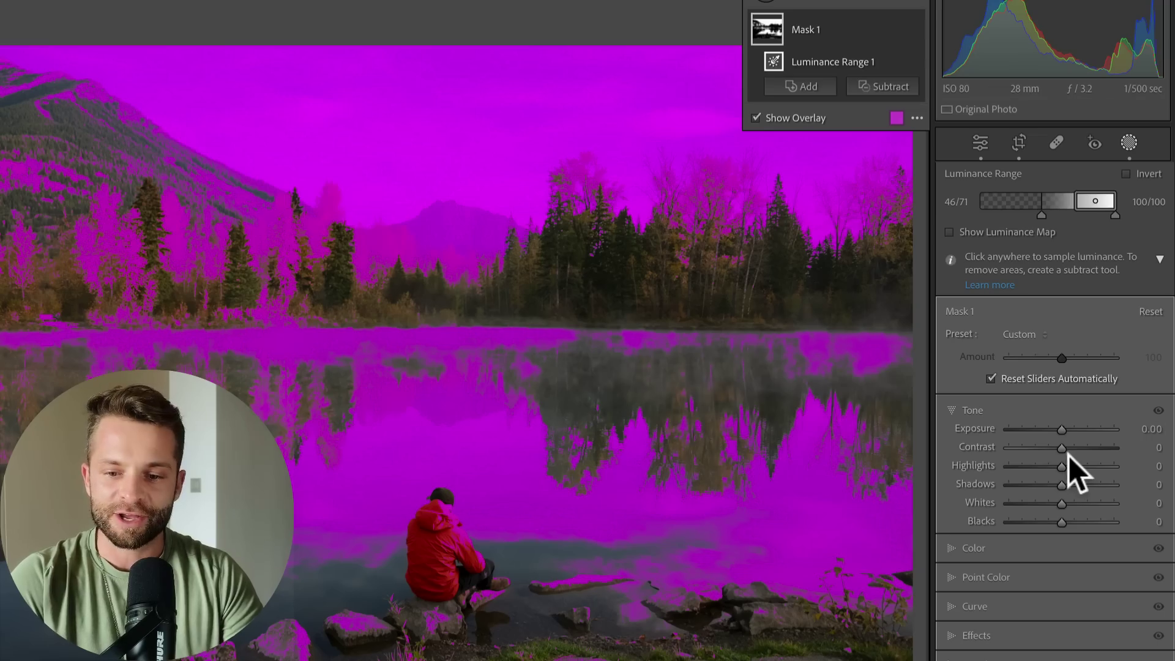
{"action": "left_click_drag", "start_coordinate": [1066, 465], "coordinate": [1047, 522]}
Toggle Mask 1 to compare, collapse its component list, and fine-tune its Highlights
{"action": "scroll", "coordinate": [1048, 522], "scroll_direction": "down", "scroll_amount": 2}
{"action": "left_click", "coordinate": [915, 30]}
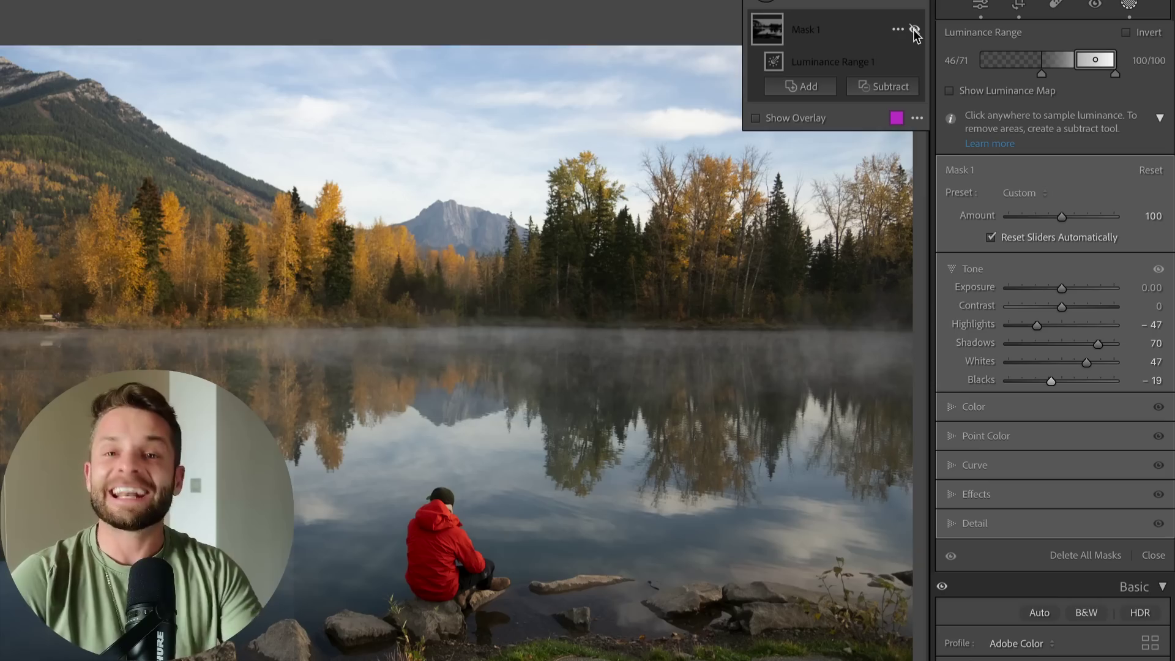
{"action": "left_click", "coordinate": [915, 30]}
{"action": "left_click", "coordinate": [914, 30]}
{"action": "left_click", "coordinate": [915, 30]}
{"action": "left_click", "coordinate": [915, 30]}
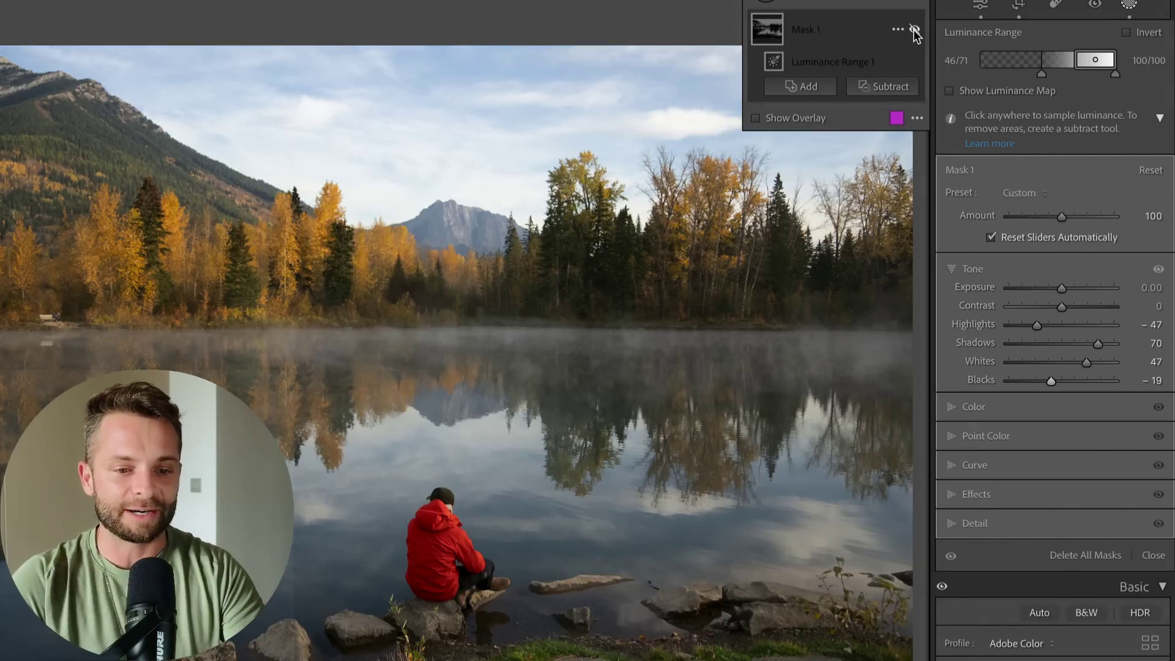
{"action": "left_click", "coordinate": [914, 30]}
{"action": "left_click", "coordinate": [915, 30]}
{"action": "left_click", "coordinate": [915, 30]}
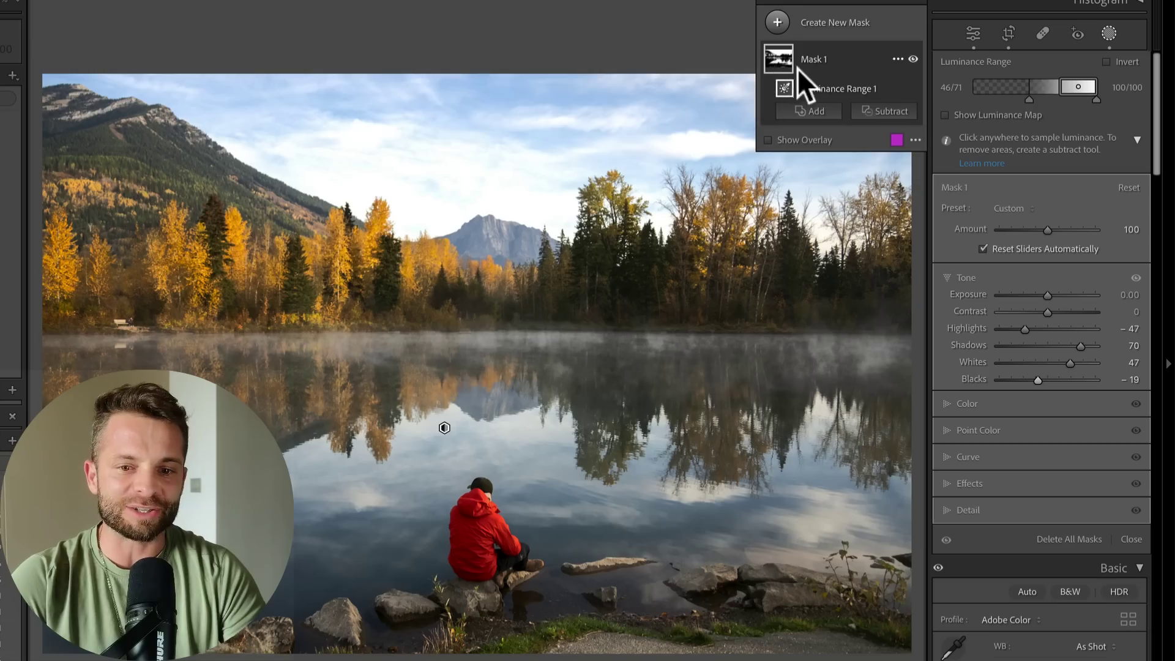
{"action": "left_click", "coordinate": [818, 63]}
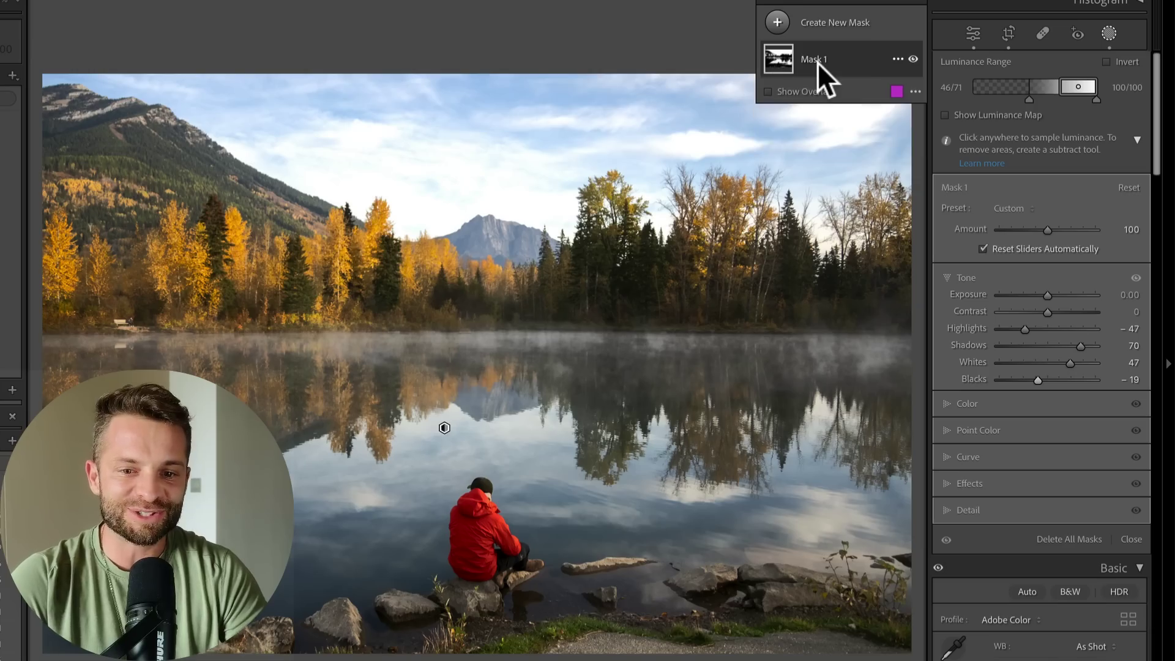
{"action": "mouse_move", "coordinate": [1012, 330]}
{"action": "left_mouse_down"}
{"action": "mouse_move", "coordinate": [983, 332]}
{"action": "mouse_move", "coordinate": [1023, 329]}
{"action": "left_mouse_up"}
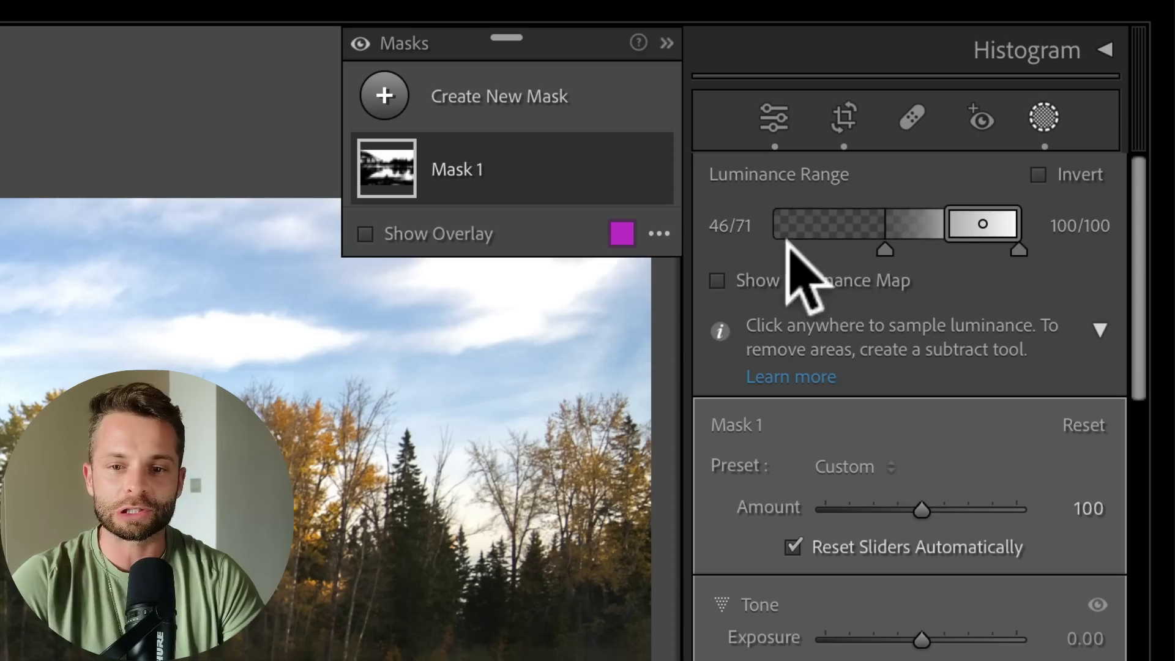
Shift Mask 1's luminance range to 28/53–82/82, compare it, and add a color range mask
{"action": "left_click_drag", "start_coordinate": [980, 231], "coordinate": [958, 228]}
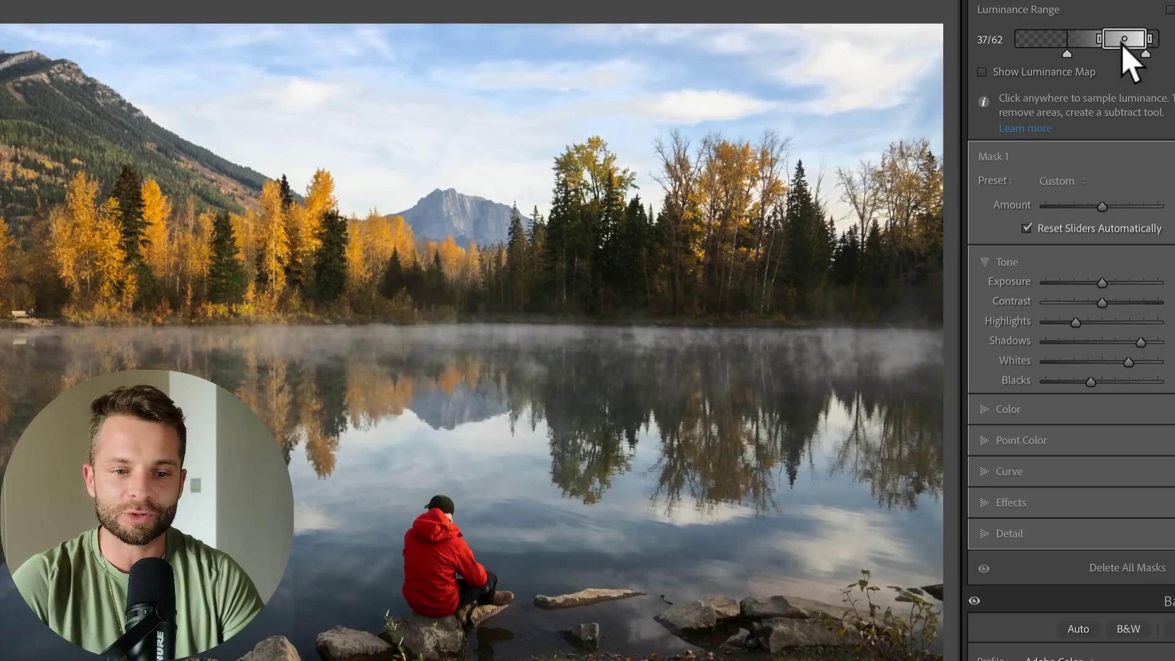
{"action": "left_click_drag", "start_coordinate": [1124, 42], "coordinate": [1111, 40]}
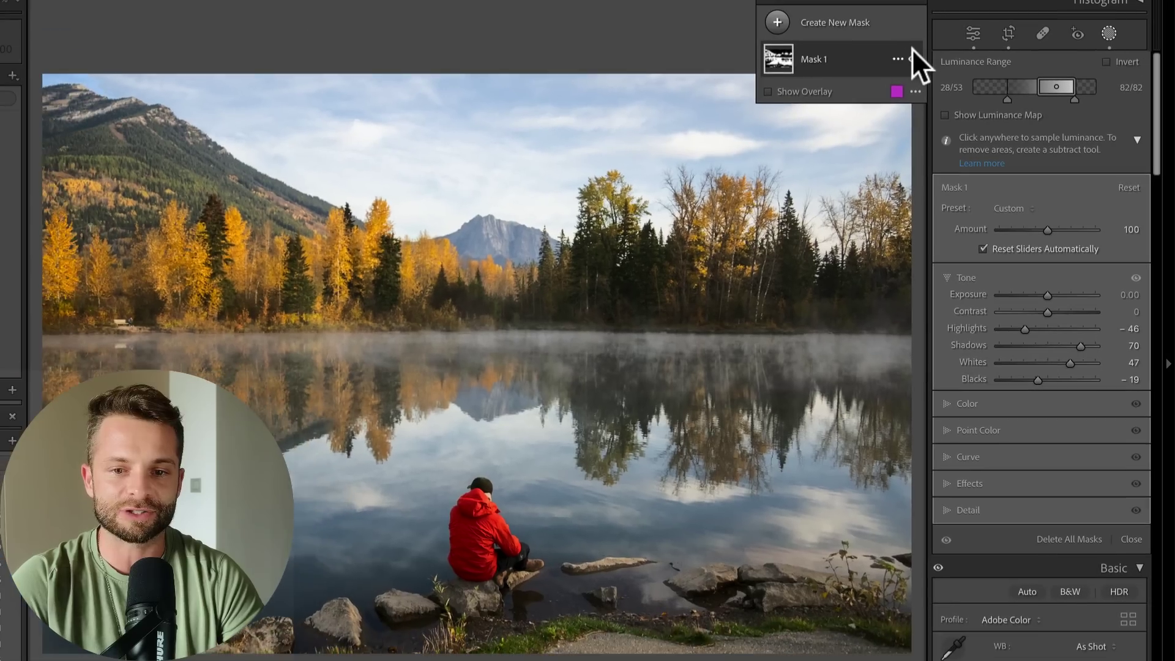
{"action": "left_click", "coordinate": [944, 3]}
{"action": "left_click", "coordinate": [944, 3]}
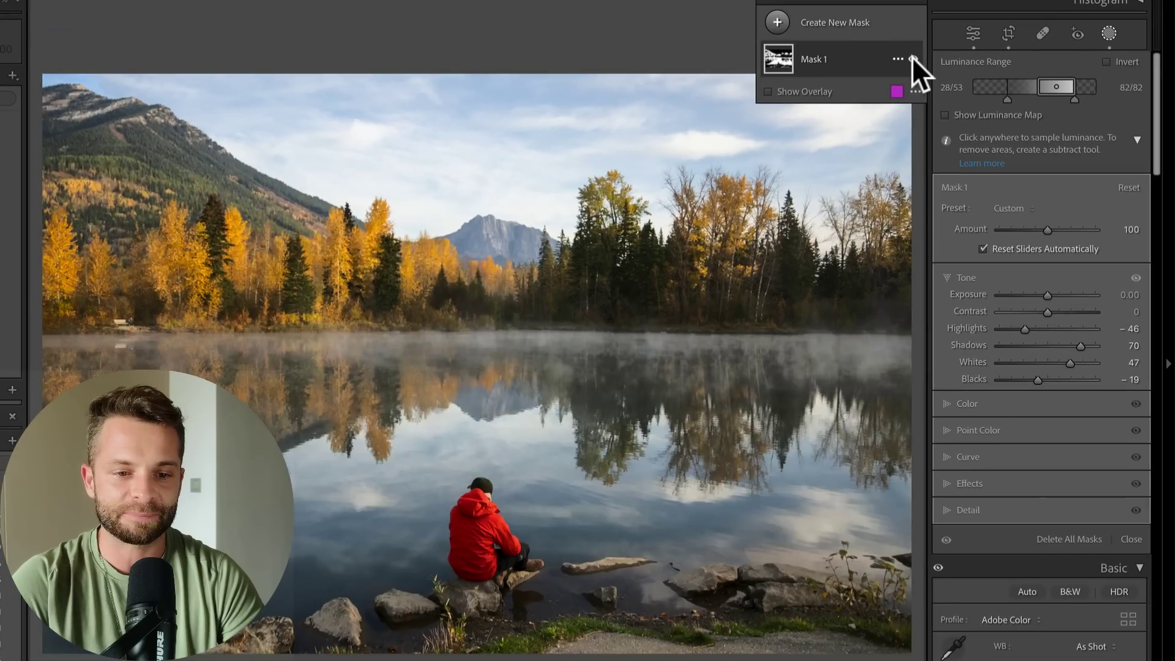
{"action": "left_click", "coordinate": [913, 58]}
{"action": "left_click", "coordinate": [913, 58]}
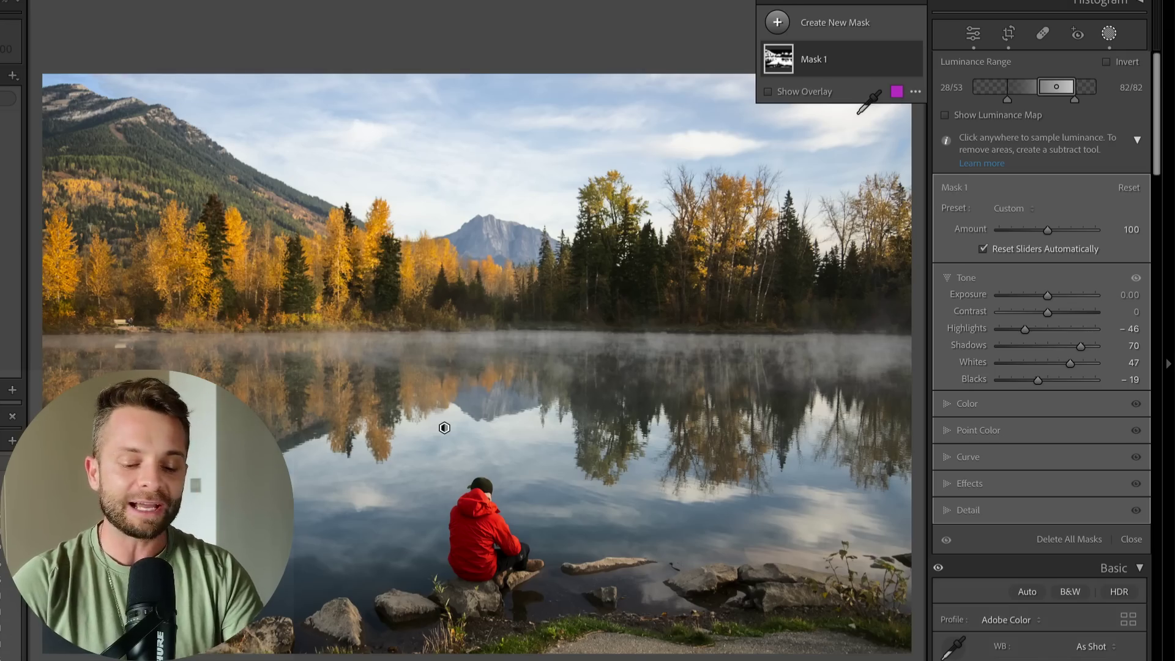
{"action": "key", "text": "shift+j"}
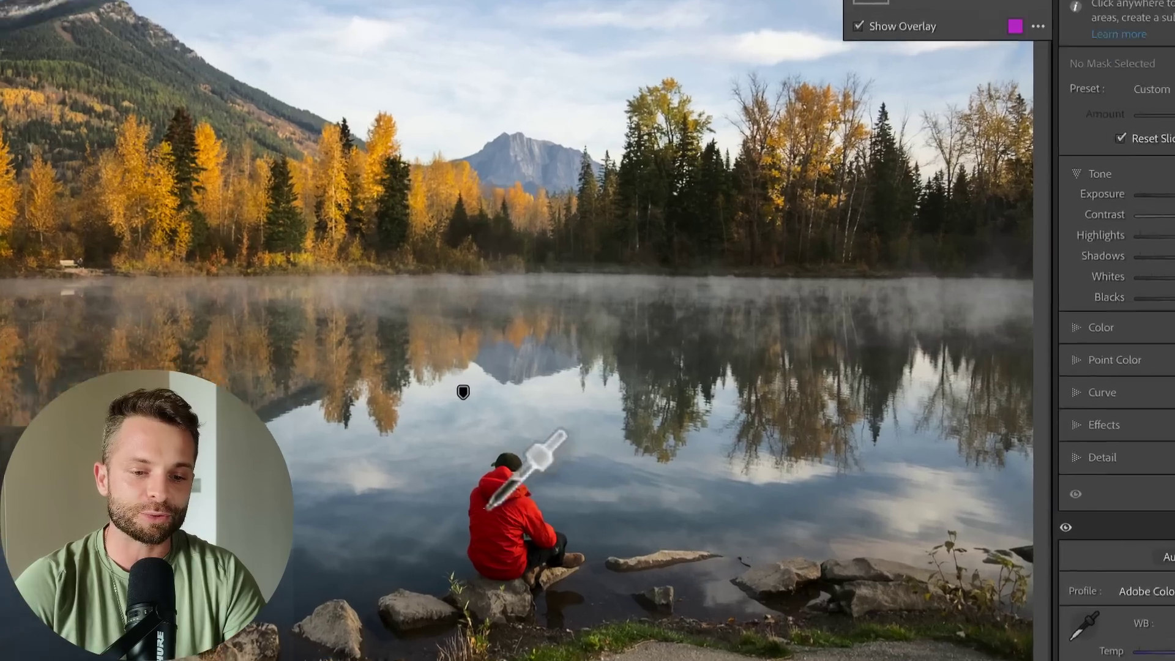
Sample the red jacket for colour-range Mask 2 and set Contrast -21, Highlights 60, Whites 68
{"action": "left_click", "coordinate": [478, 539]}
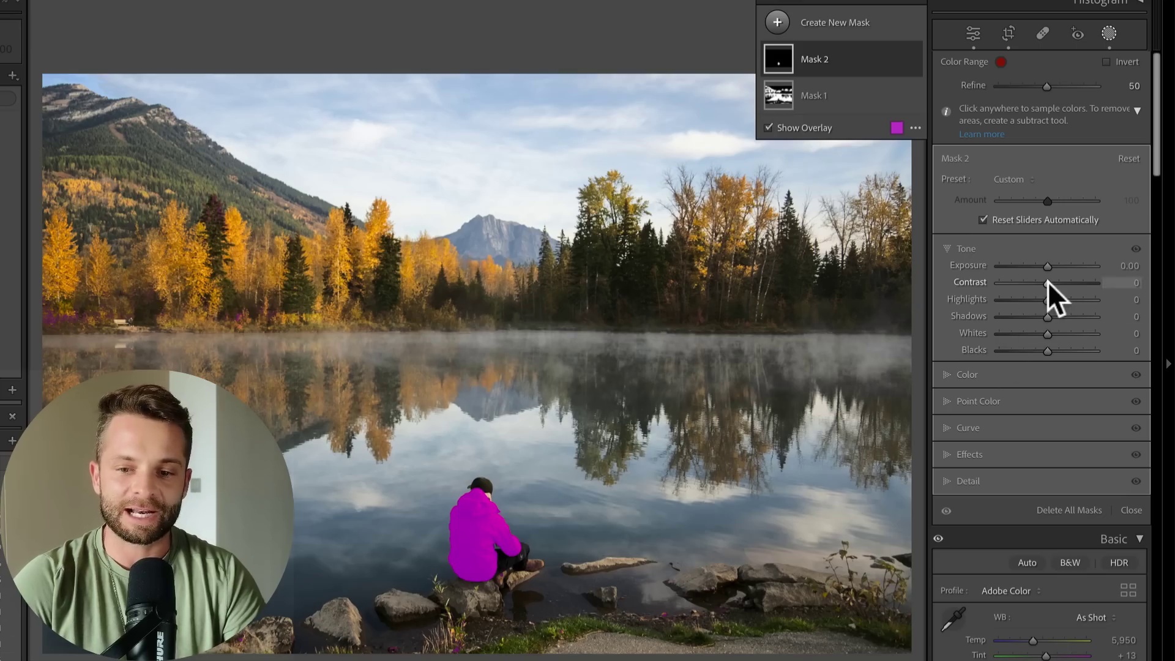
{"action": "mouse_move", "coordinate": [1048, 282]}
{"action": "left_mouse_down"}
{"action": "mouse_move", "coordinate": [1087, 282]}
{"action": "mouse_move", "coordinate": [989, 285]}
{"action": "mouse_move", "coordinate": [1038, 284]}
{"action": "left_mouse_up"}
{"action": "left_click", "coordinate": [1076, 299]}
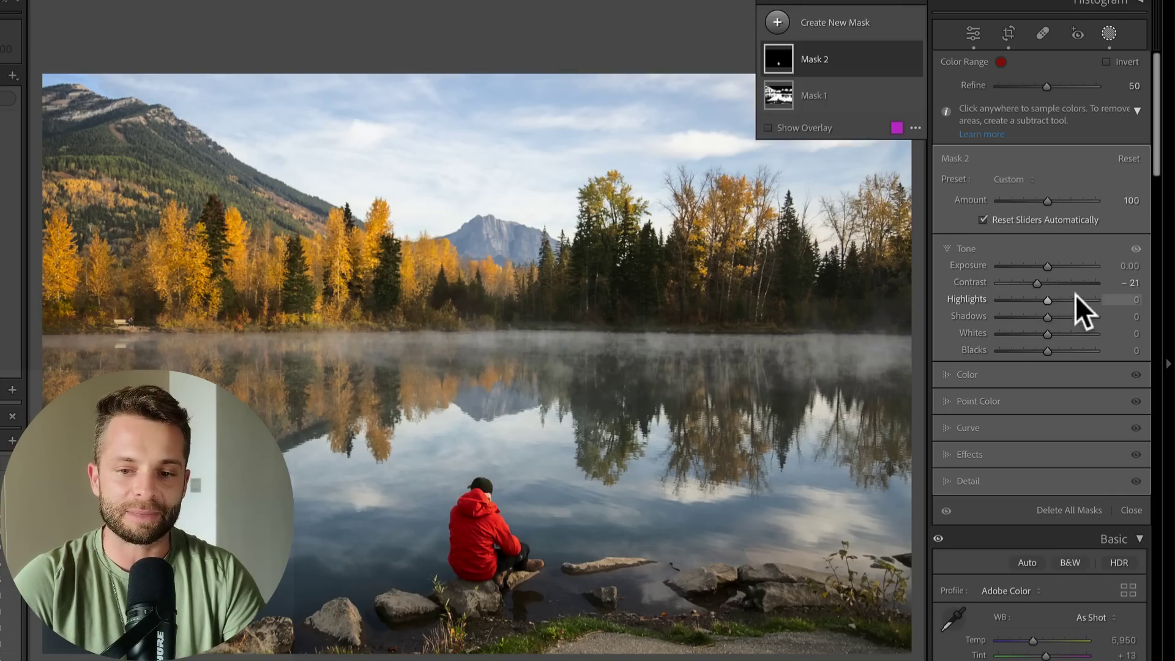
{"action": "mouse_move", "coordinate": [1065, 333]}
{"action": "left_mouse_down"}
{"action": "mouse_move", "coordinate": [1092, 329]}
{"action": "mouse_move", "coordinate": [1078, 330]}
{"action": "left_mouse_up"}
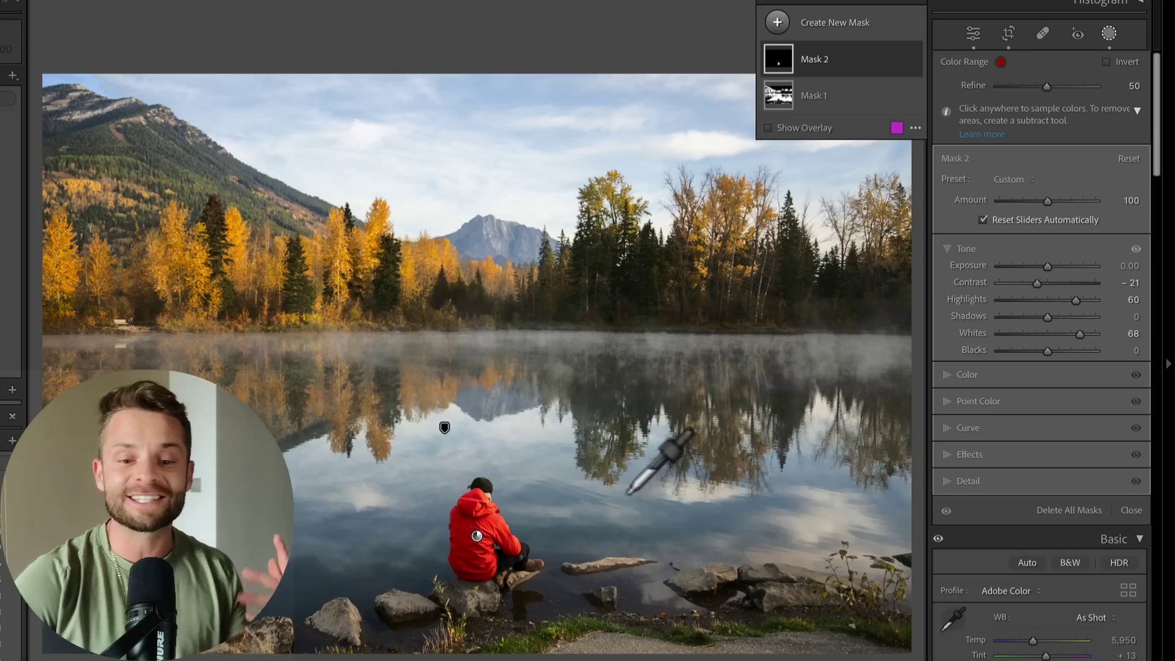
Toggle the jacket mask on and off to compare, then start a third mask
{"action": "left_click", "coordinate": [913, 58]}
{"action": "left_click", "coordinate": [913, 58]}
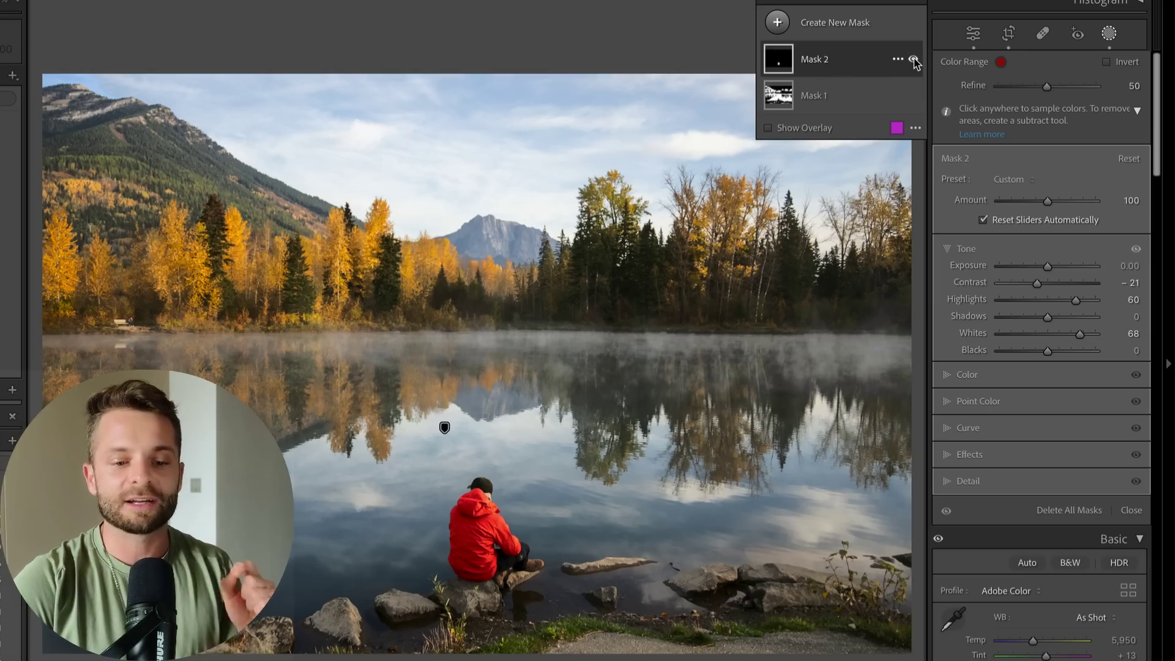
{"action": "left_click", "coordinate": [913, 58]}
{"action": "left_click", "coordinate": [913, 58]}
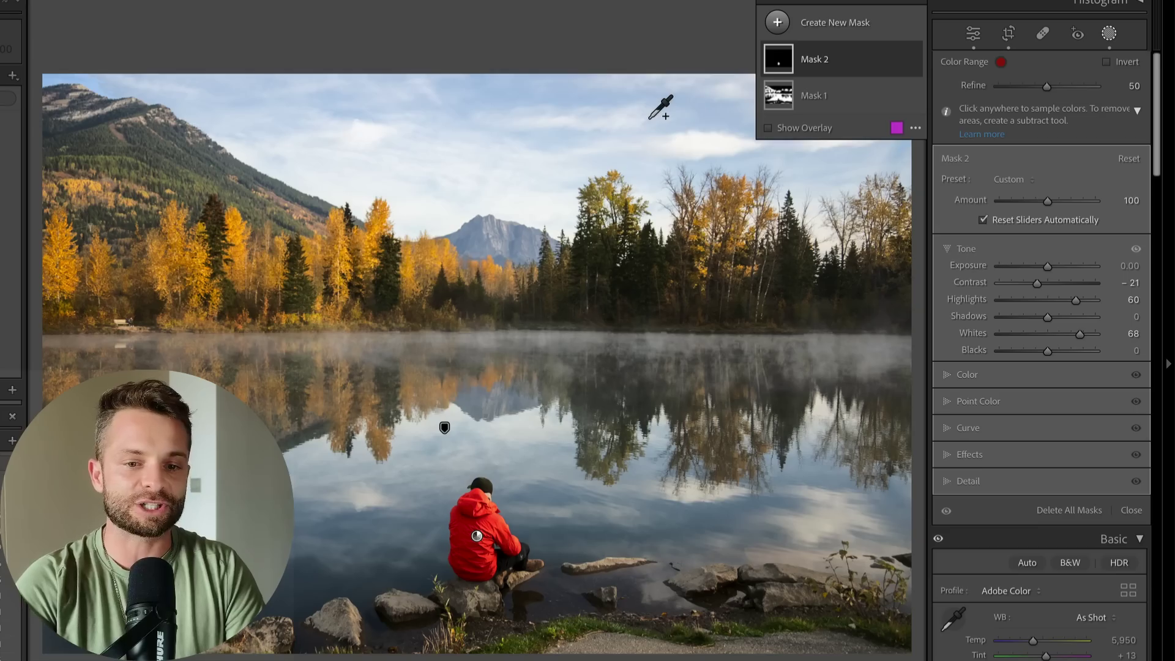
{"action": "left_click", "coordinate": [777, 22]}
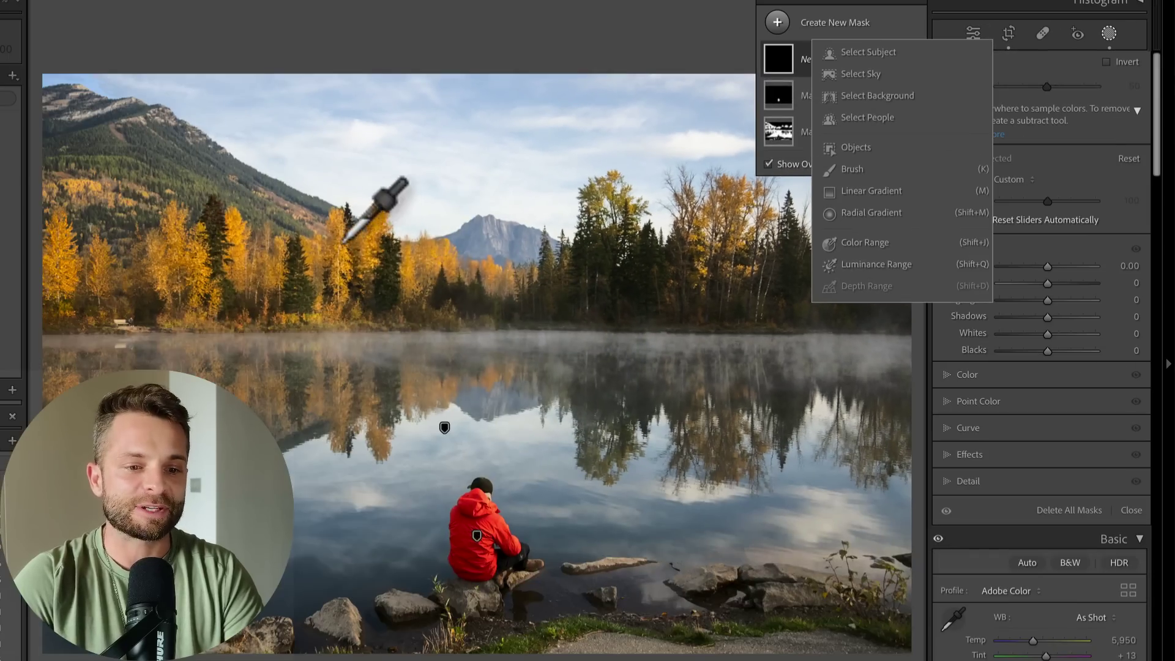
Sample the yellow trees for a colour-range mask, then move on to the misty lake photo
{"action": "left_click", "coordinate": [344, 241]}
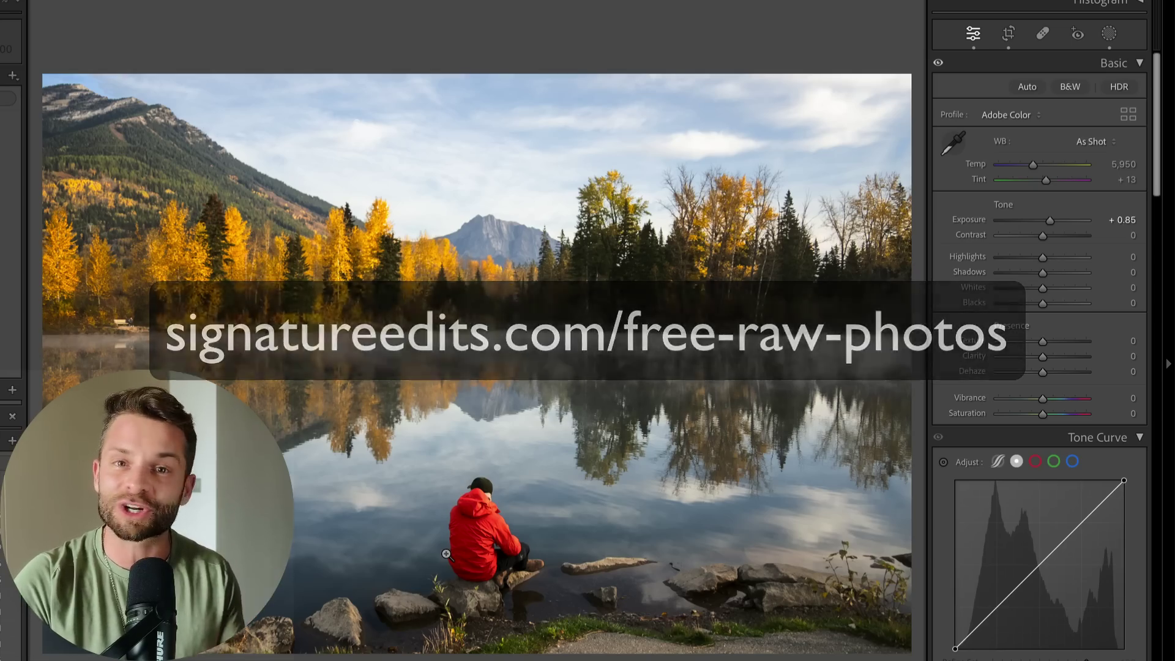
{"action": "key", "text": "Right"}
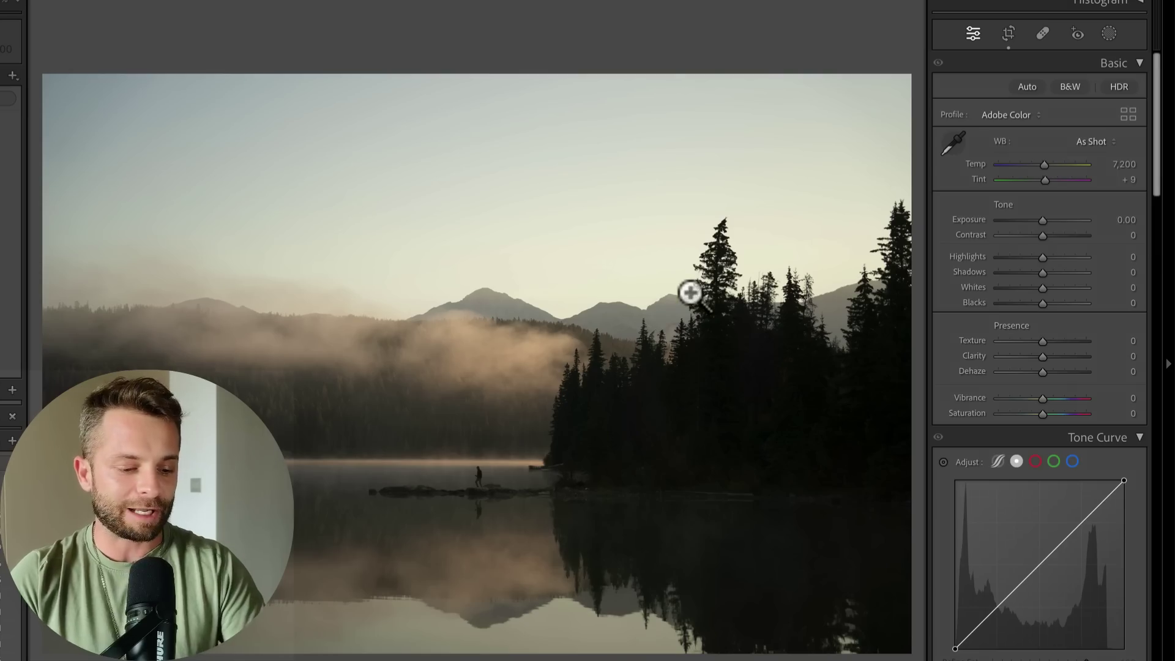
Add luminance-range Mask 1 sampled from the photo with Contrast 29, Shadows 66, Whites 52, Blacks -3
{"action": "key", "text": "shift+q"}
{"action": "left_click", "coordinate": [779, 24]}
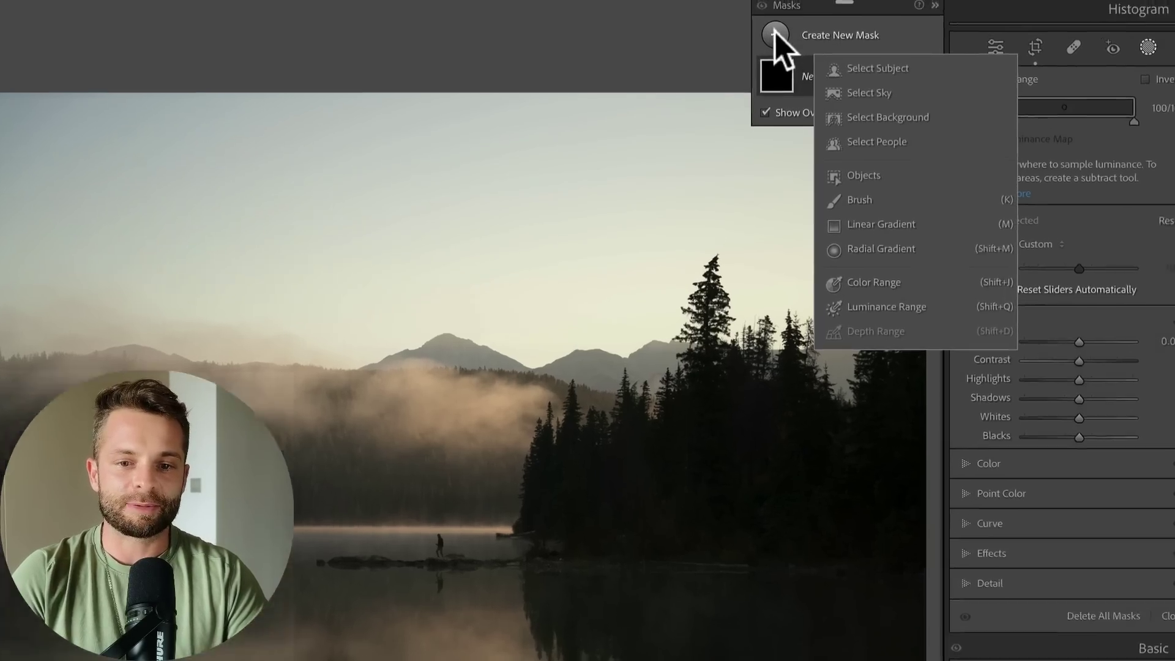
{"action": "left_click", "coordinate": [871, 264]}
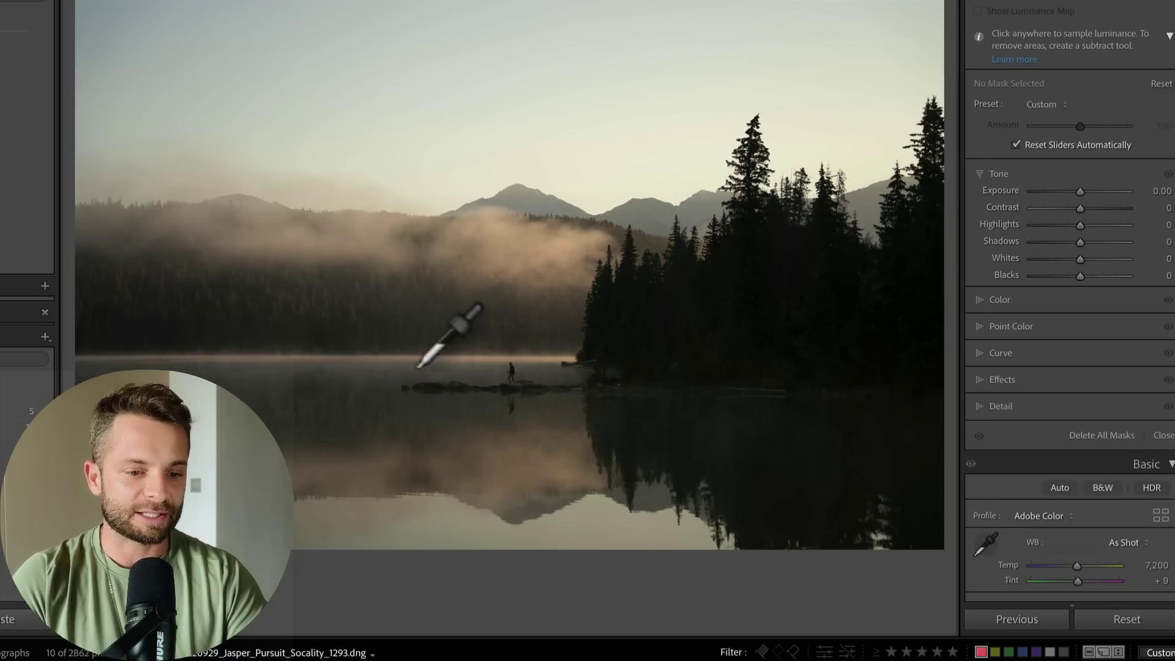
{"action": "left_click", "coordinate": [265, 376]}
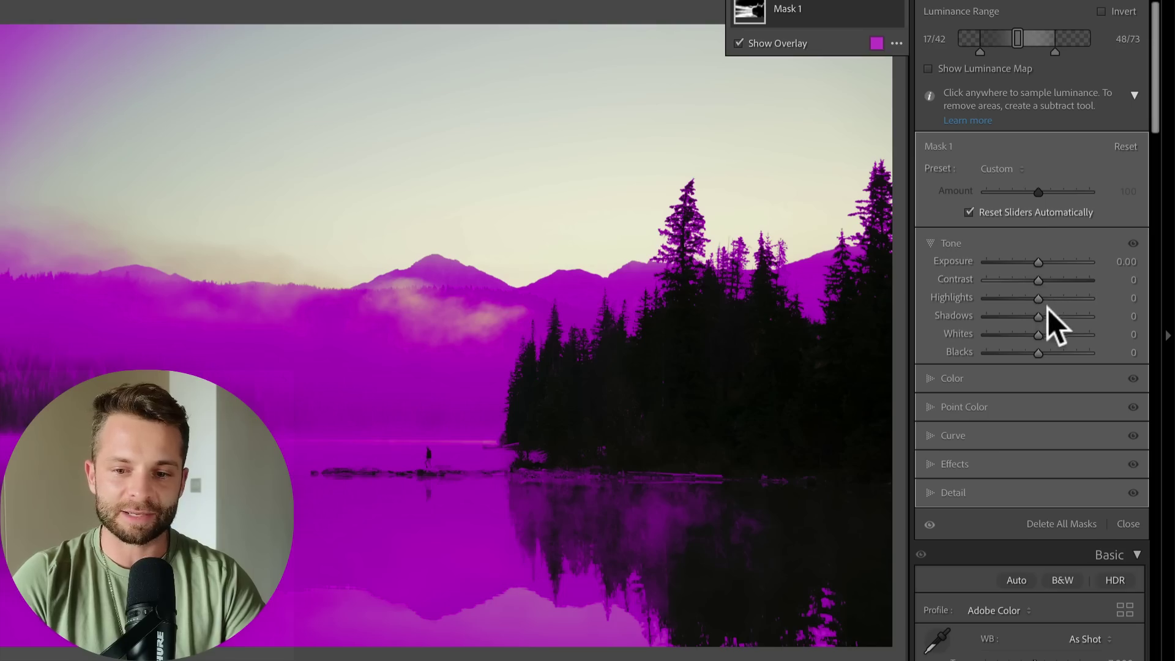
{"action": "left_click_drag", "start_coordinate": [1051, 313], "coordinate": [1036, 353]}
{"action": "left_click_drag", "start_coordinate": [1038, 280], "coordinate": [1053, 281]}
Toggle Mask 1's effect repeatedly to compare, leaving it visible
{"action": "left_click", "coordinate": [893, 9]}
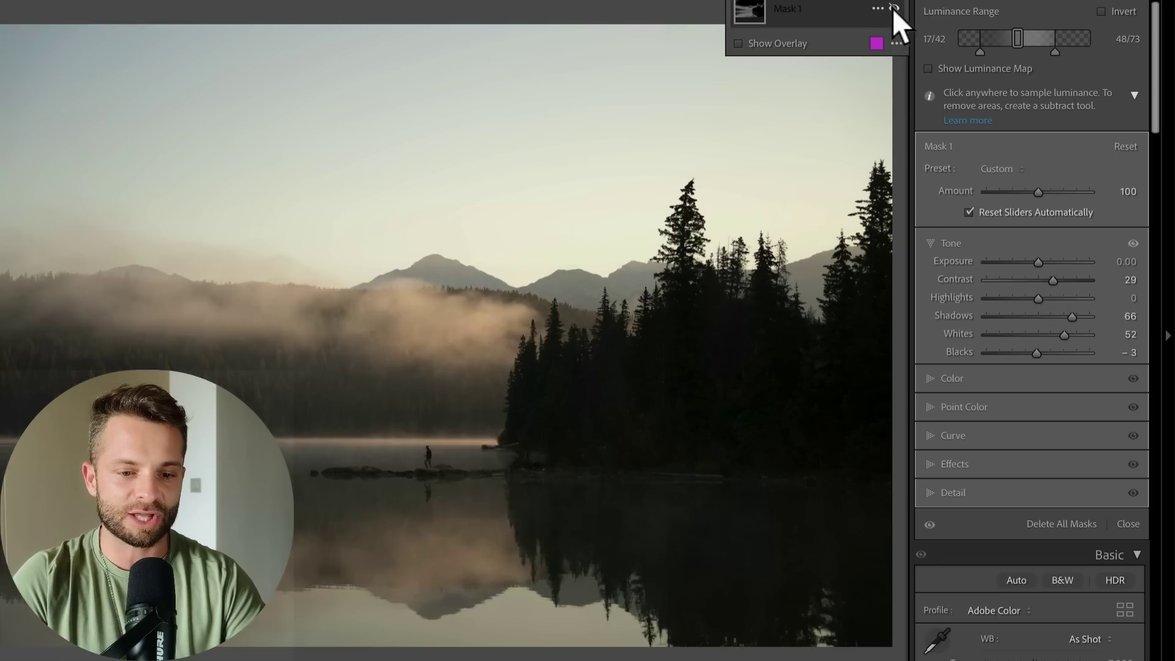
{"action": "left_click", "coordinate": [894, 9]}
{"action": "left_click", "coordinate": [894, 9]}
{"action": "left_click", "coordinate": [894, 9]}
{"action": "left_click", "coordinate": [893, 8]}
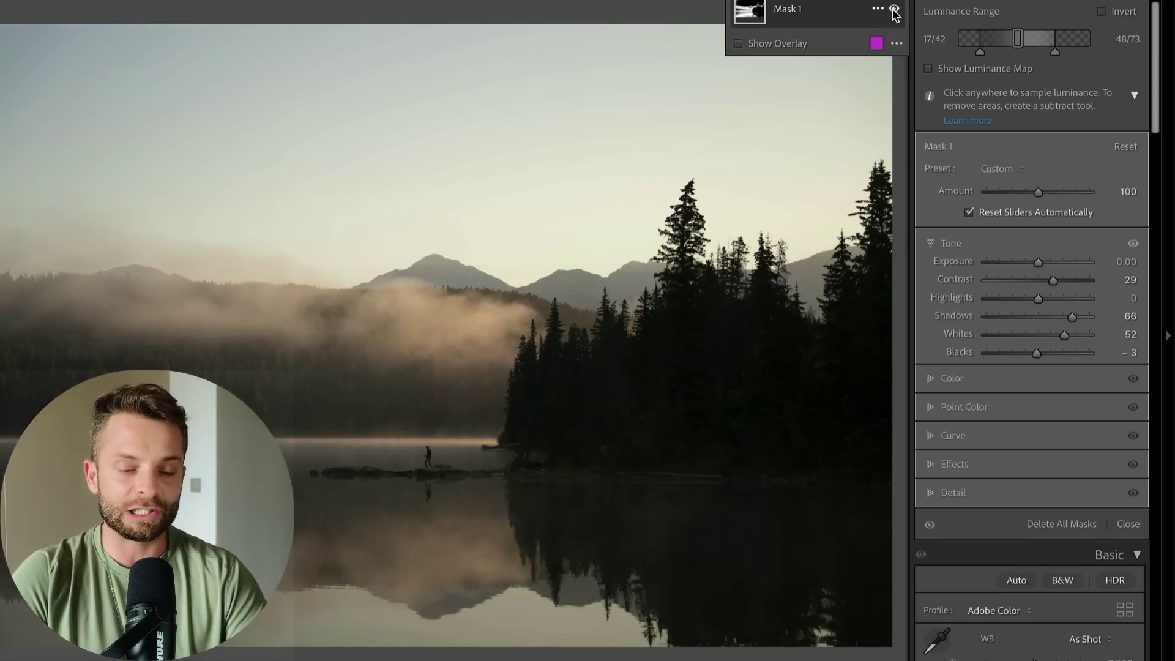
{"action": "left_click", "coordinate": [894, 8]}
{"action": "left_click", "coordinate": [893, 9]}
{"action": "left_click", "coordinate": [894, 8]}
{"action": "left_click", "coordinate": [894, 9]}
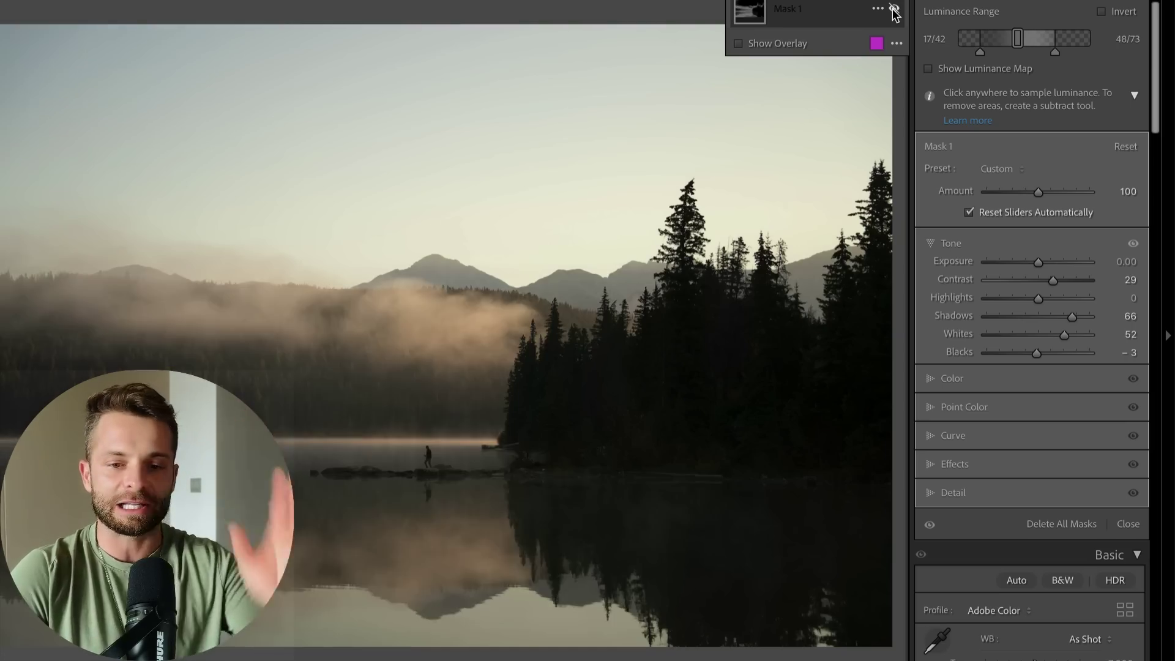
{"action": "left_click", "coordinate": [894, 10]}
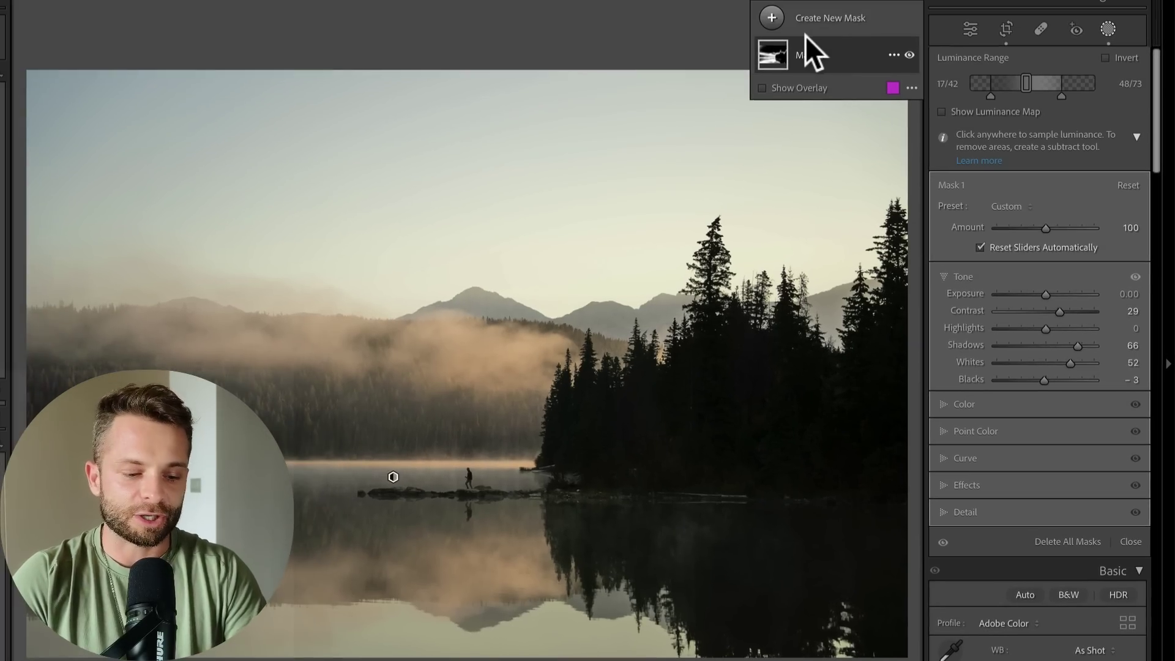
Add a second luminance mask on the dark trees: Shadows 55, Contrast 27, Whites 39, Blacks -11, lower Amount
{"action": "left_click", "coordinate": [789, 10]}
{"action": "left_click_drag", "start_coordinate": [681, 326], "coordinate": [776, 424]}
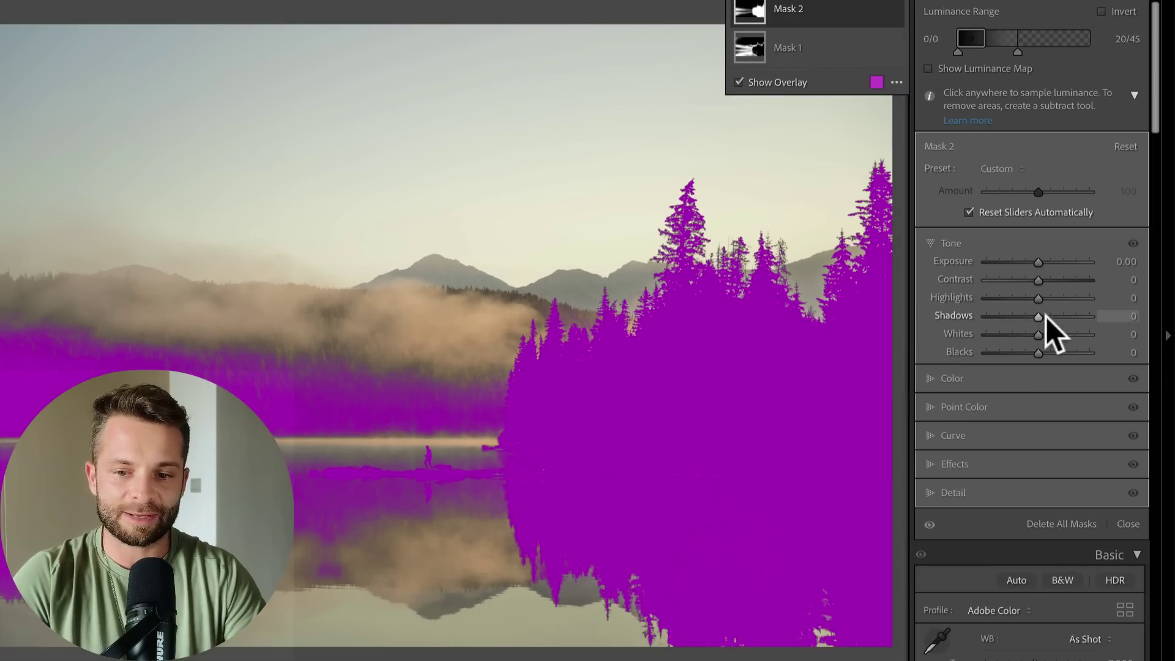
{"action": "left_click_drag", "start_coordinate": [1045, 317], "coordinate": [1086, 312]}
{"action": "left_click_drag", "start_coordinate": [1067, 310], "coordinate": [1053, 280]}
{"action": "mouse_move", "coordinate": [1038, 334]}
{"action": "left_mouse_down"}
{"action": "mouse_move", "coordinate": [1058, 335]}
{"action": "mouse_move", "coordinate": [1027, 353]}
{"action": "left_mouse_up"}
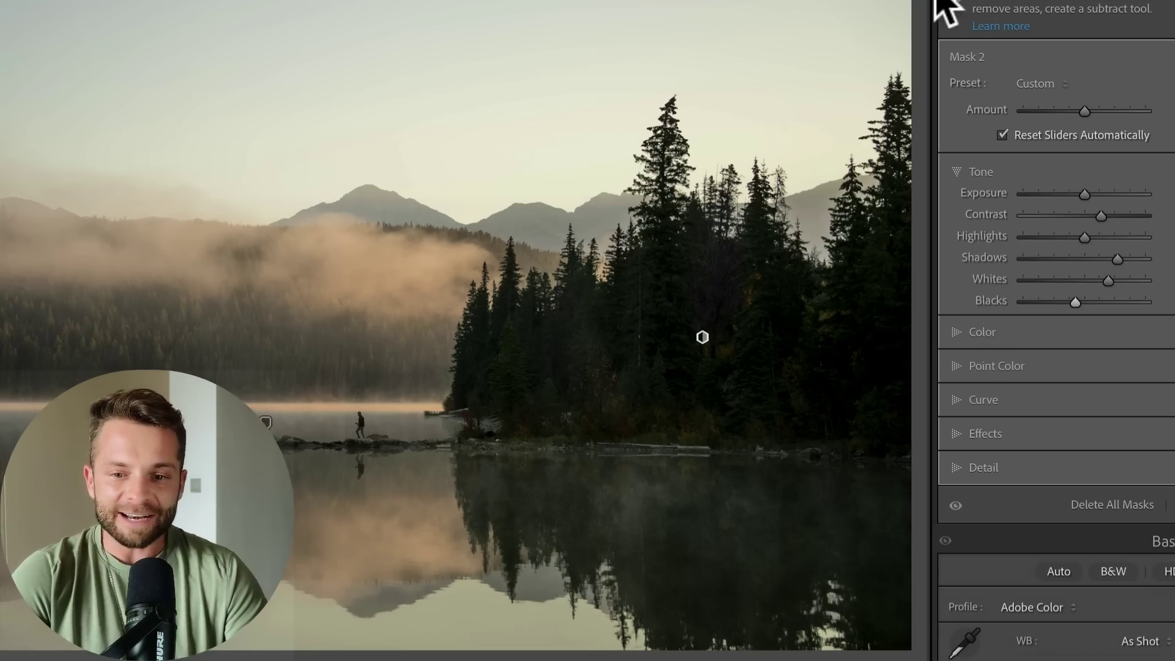
{"action": "left_click_drag", "start_coordinate": [1084, 112], "coordinate": [1054, 115]}
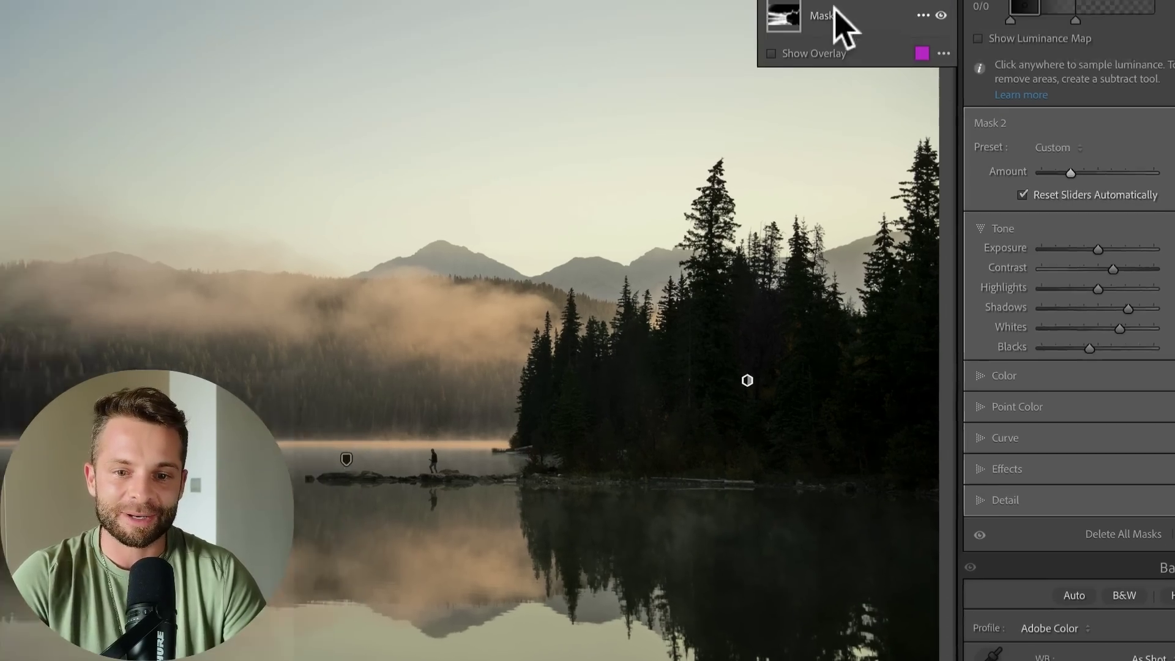
Reselect Mask 1, then move on to the island photo
{"action": "left_click", "coordinate": [842, 55]}
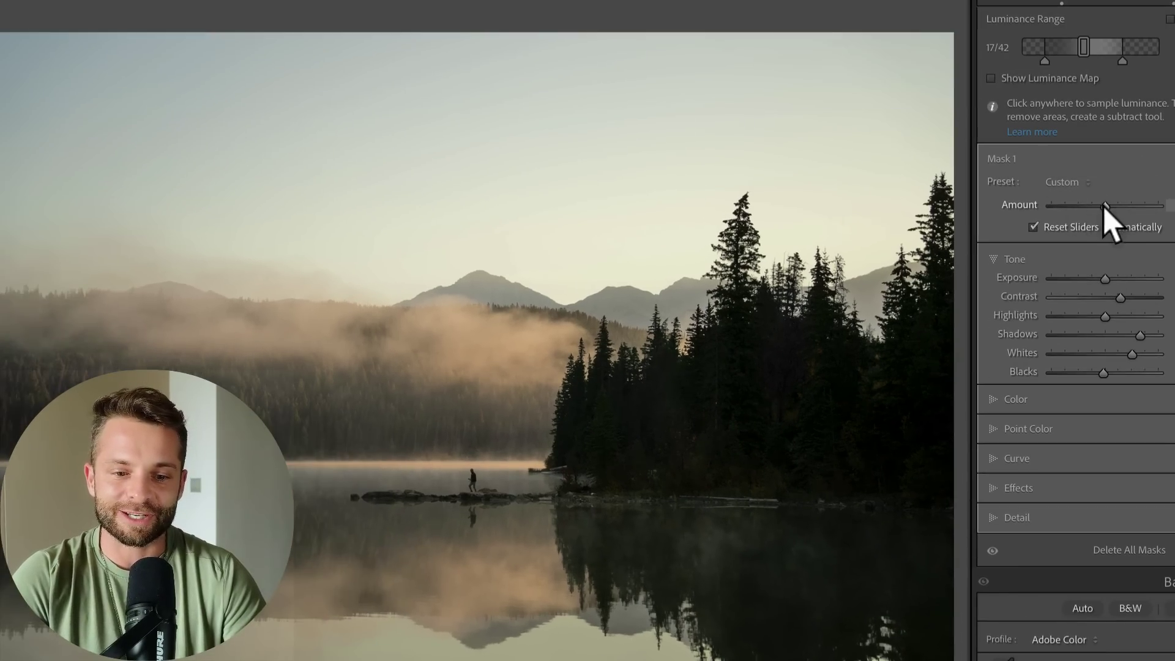
{"action": "scroll", "coordinate": [1090, 208], "scroll_direction": "down", "scroll_amount": 5}
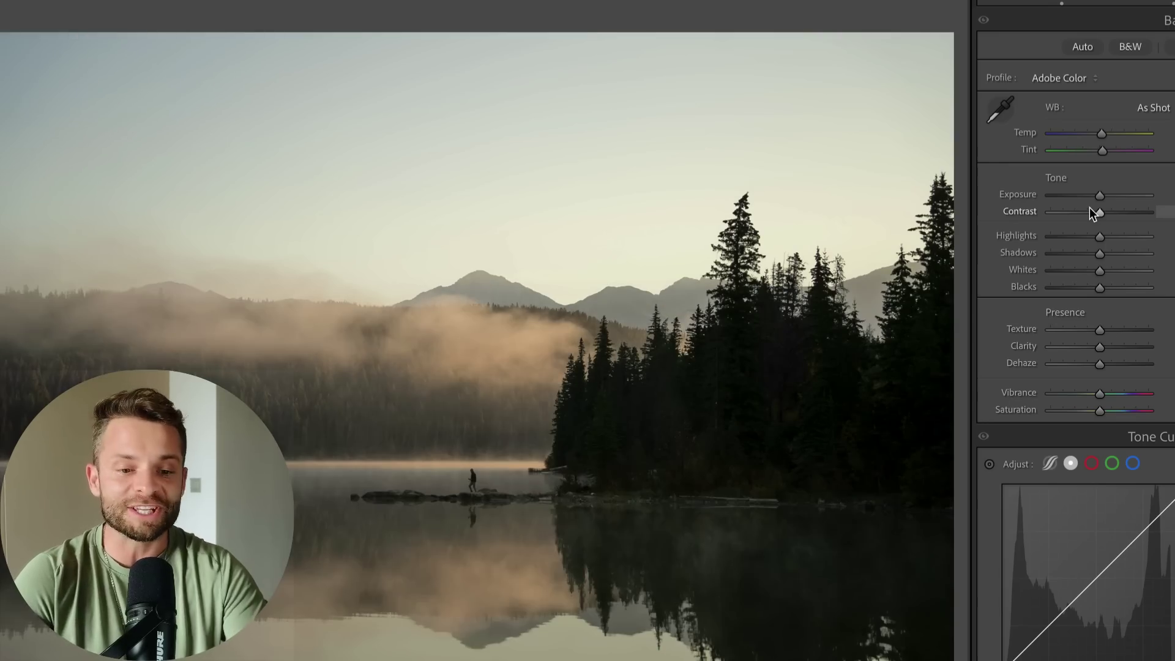
{"action": "key", "text": "Right"}
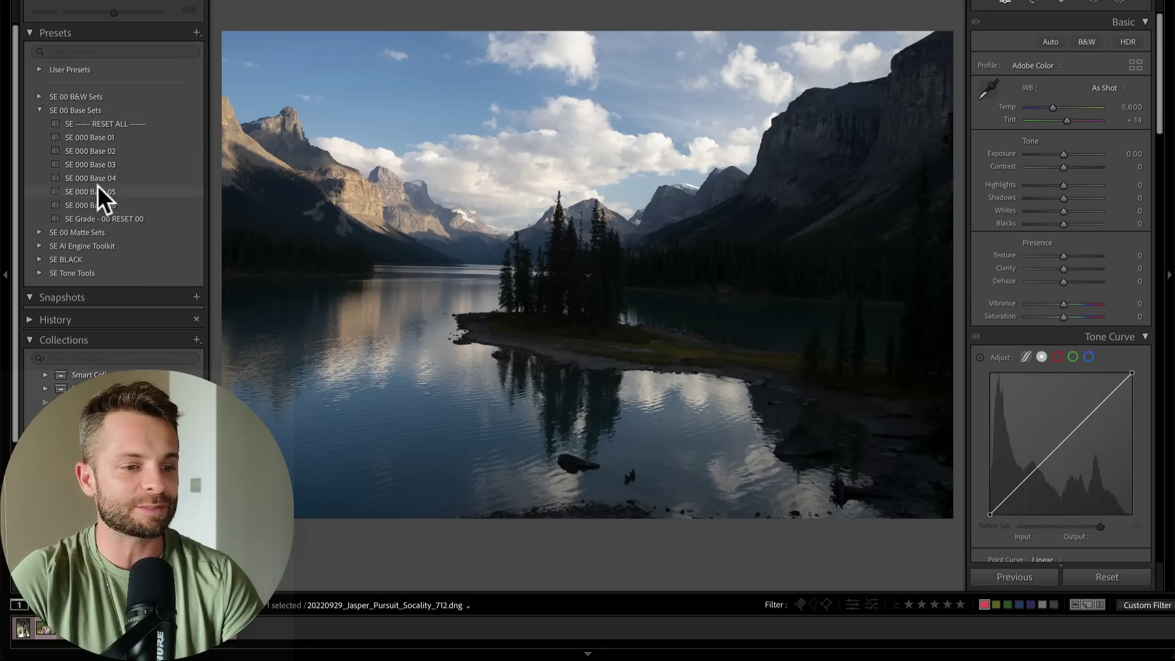
Apply the SE 000 Base 05 preset, set Temp to 8,299, and briefly check the crop
{"action": "left_click", "coordinate": [98, 191]}
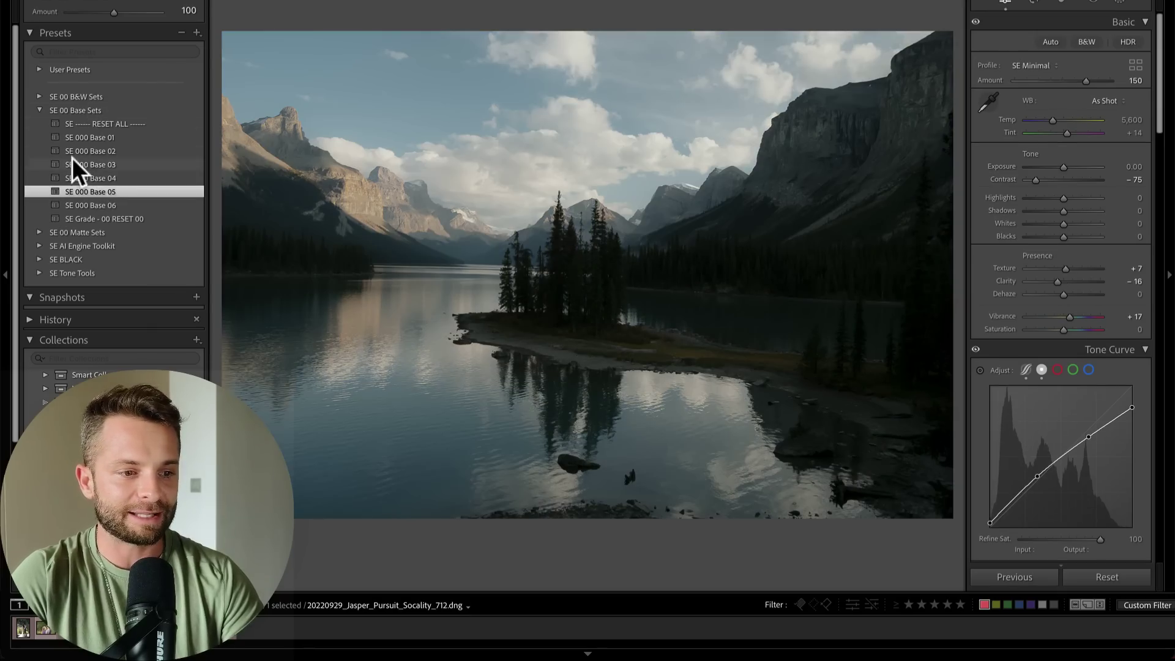
{"action": "left_click", "coordinate": [40, 111]}
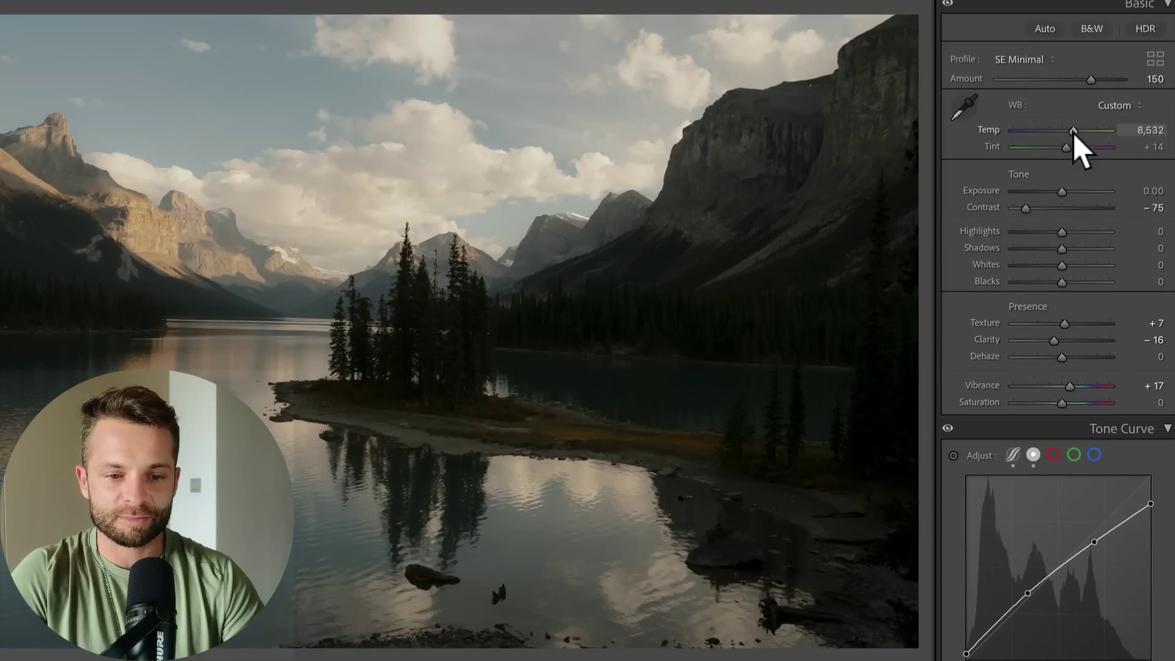
{"action": "left_click_drag", "start_coordinate": [1073, 133], "coordinate": [1071, 133]}
{"action": "key", "text": "r"}
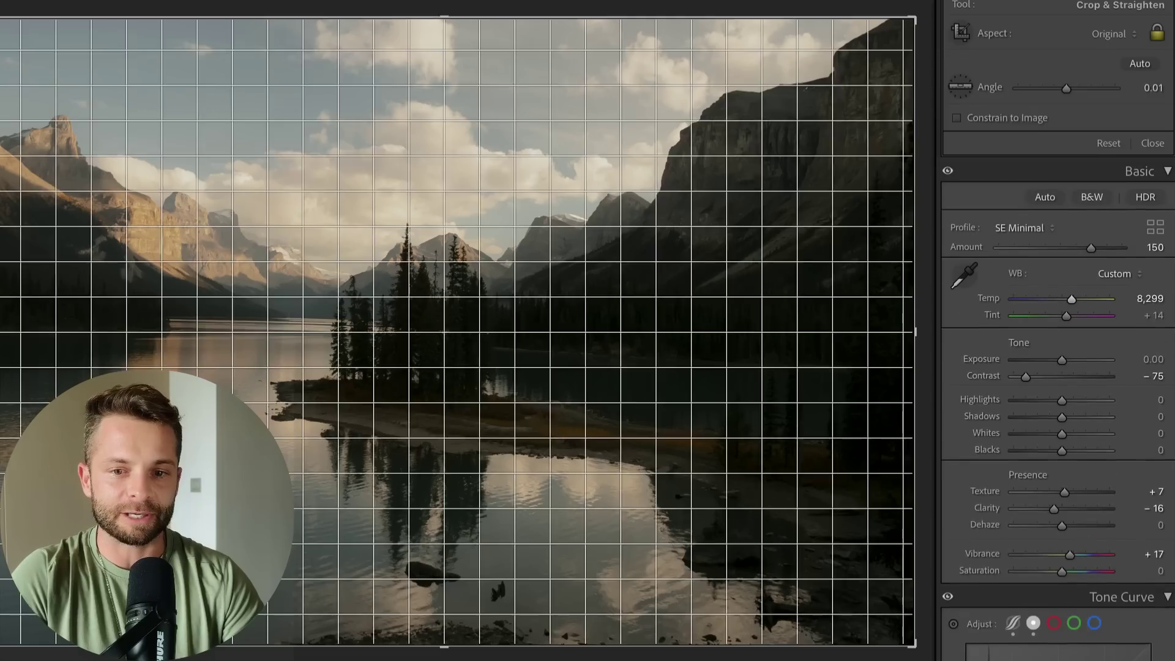
{"action": "key", "text": "r"}
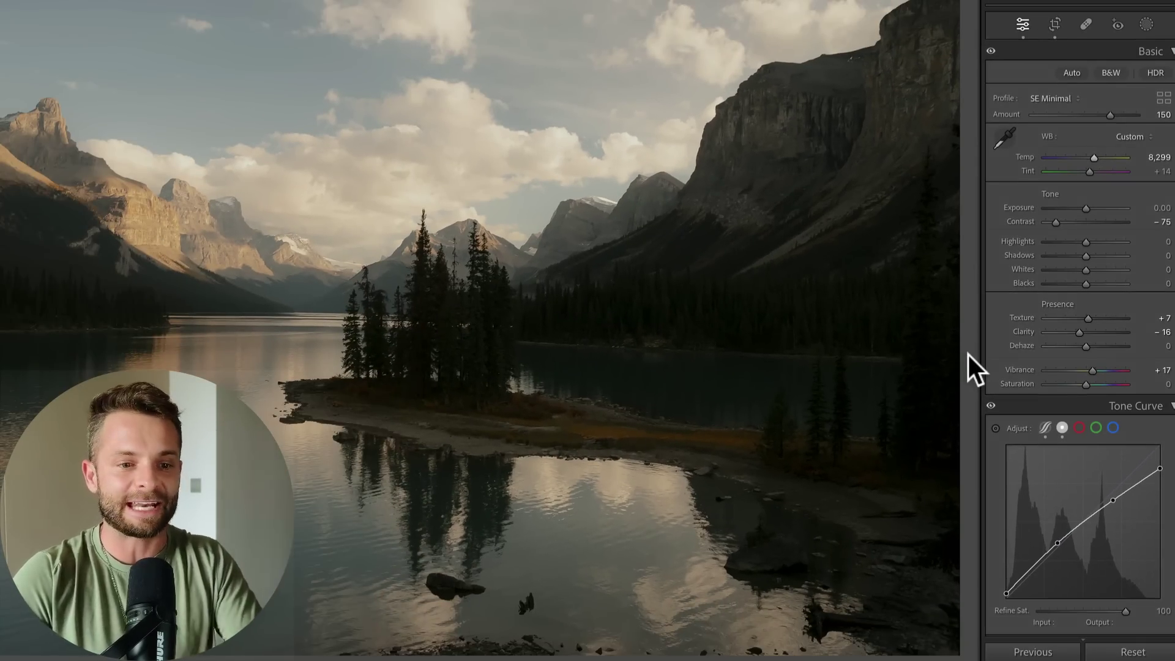
Add a luminance mask sampled from the water with Highlights -46 and Shadows 93
{"action": "key", "text": "shift+q"}
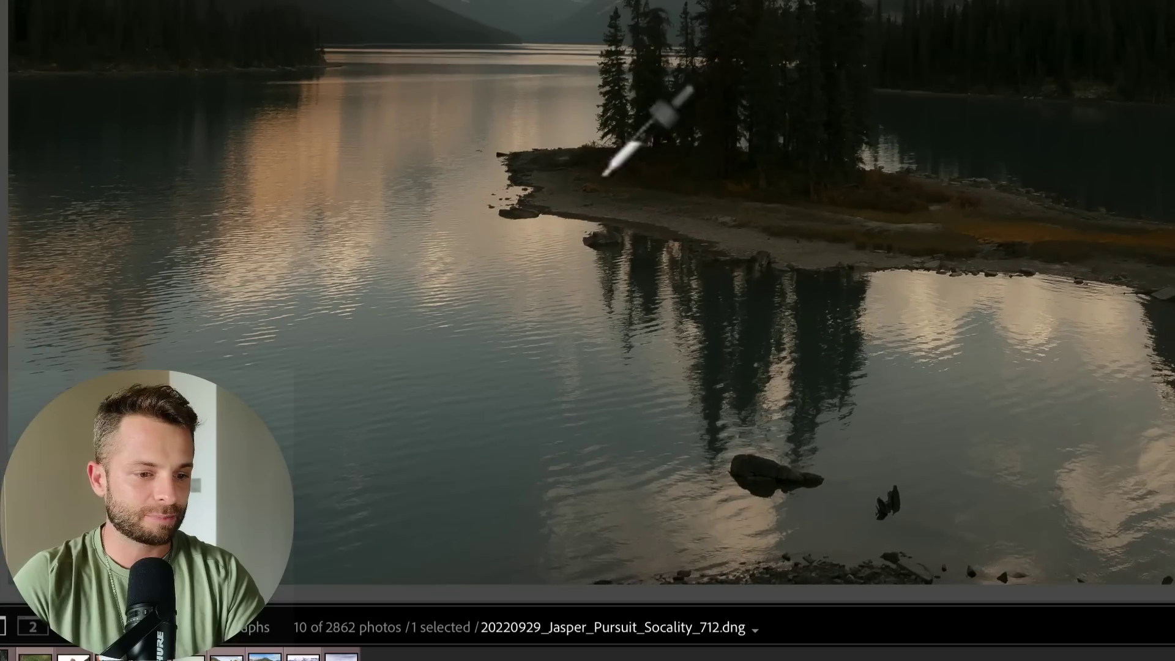
{"action": "left_click_drag", "start_coordinate": [283, 149], "coordinate": [359, 193]}
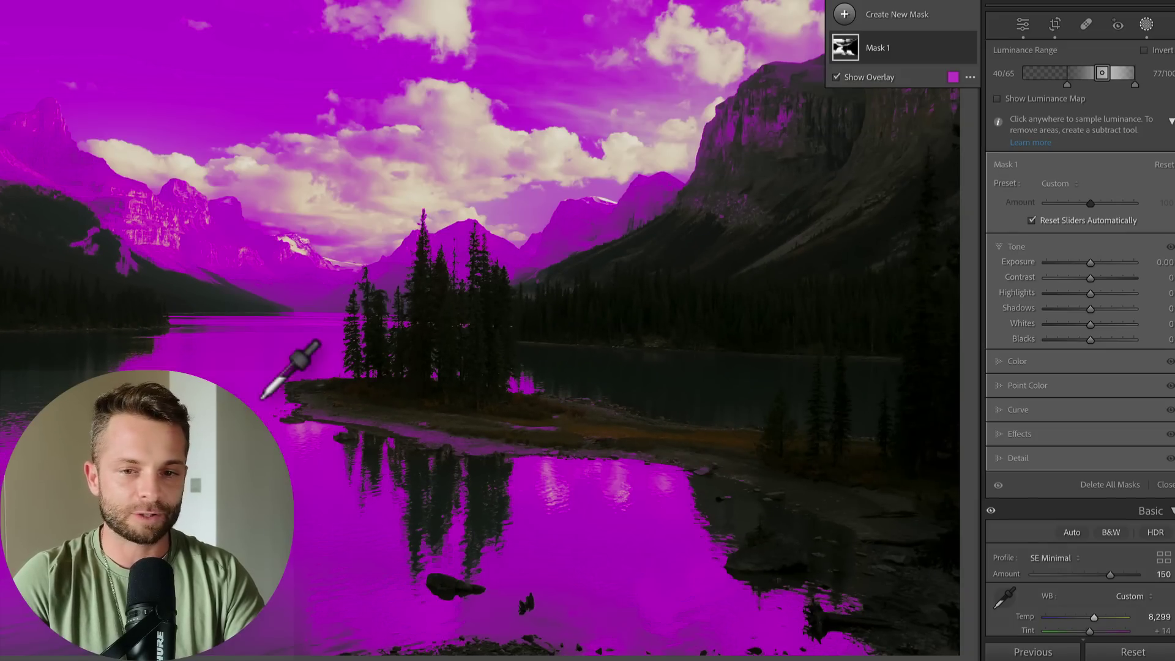
{"action": "left_click_drag", "start_coordinate": [1090, 292], "coordinate": [1082, 336]}
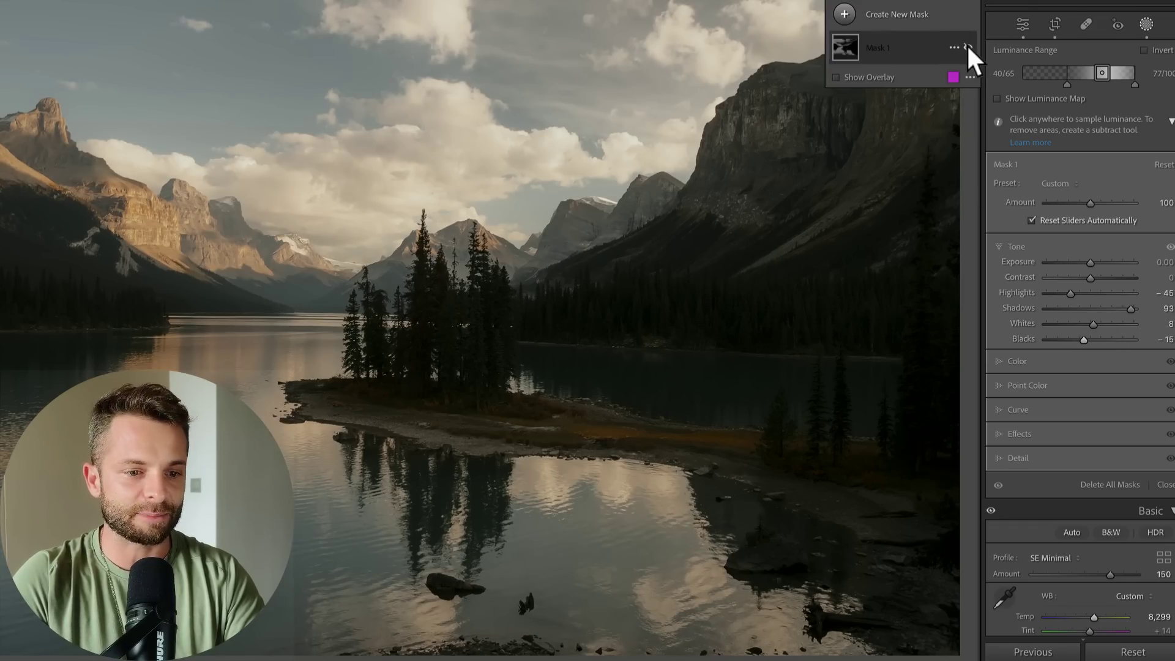
Toggle Mask 1's effect to compare, leaving it on
{"action": "left_click", "coordinate": [968, 48]}
{"action": "left_click", "coordinate": [968, 47]}
{"action": "left_click", "coordinate": [968, 47]}
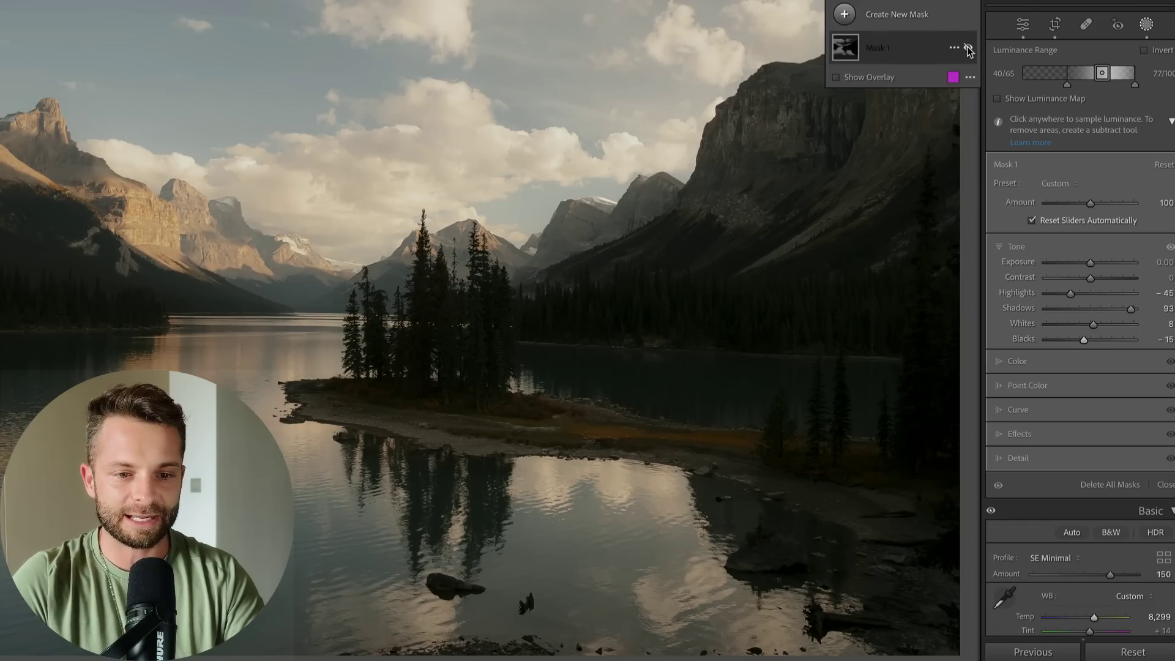
{"action": "left_click", "coordinate": [968, 48]}
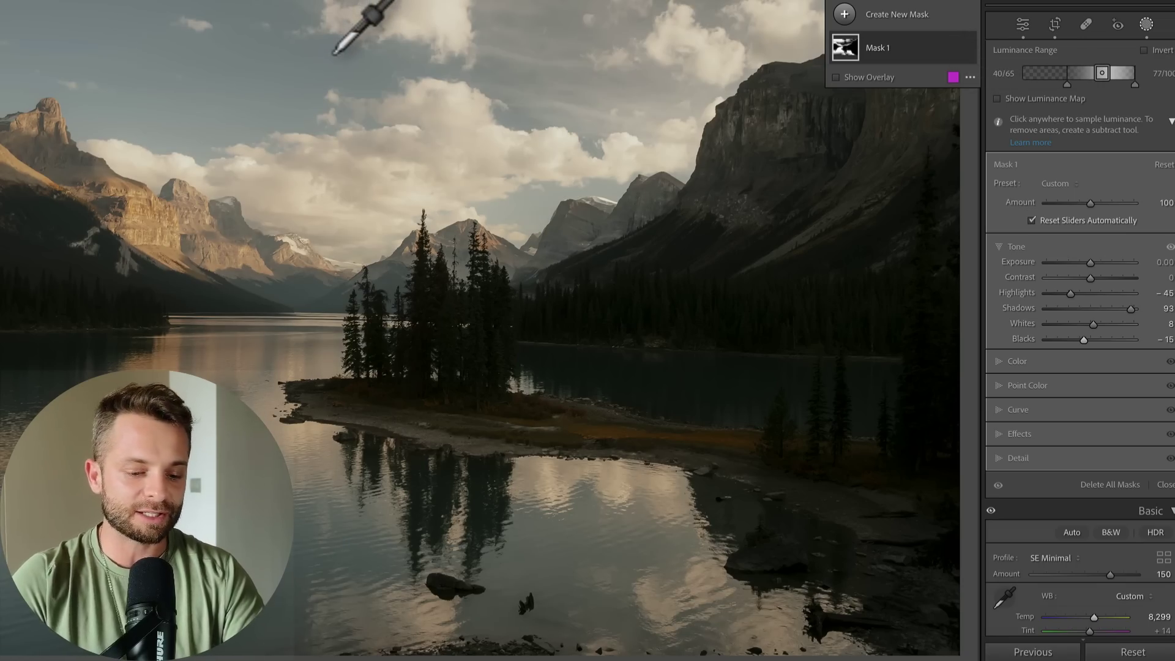
Add colour-range Mask 2 sampled at two lake spots, cooling Temp and setting Tint -26
{"action": "key", "text": "shift+j"}
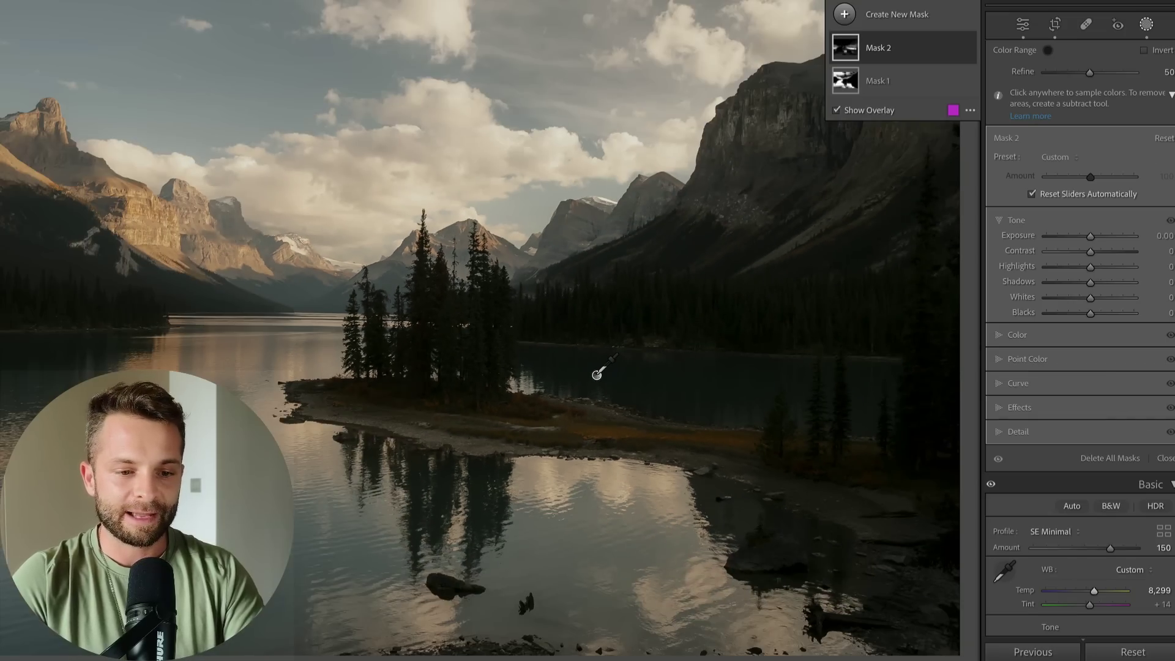
{"action": "left_click", "coordinate": [624, 322]}
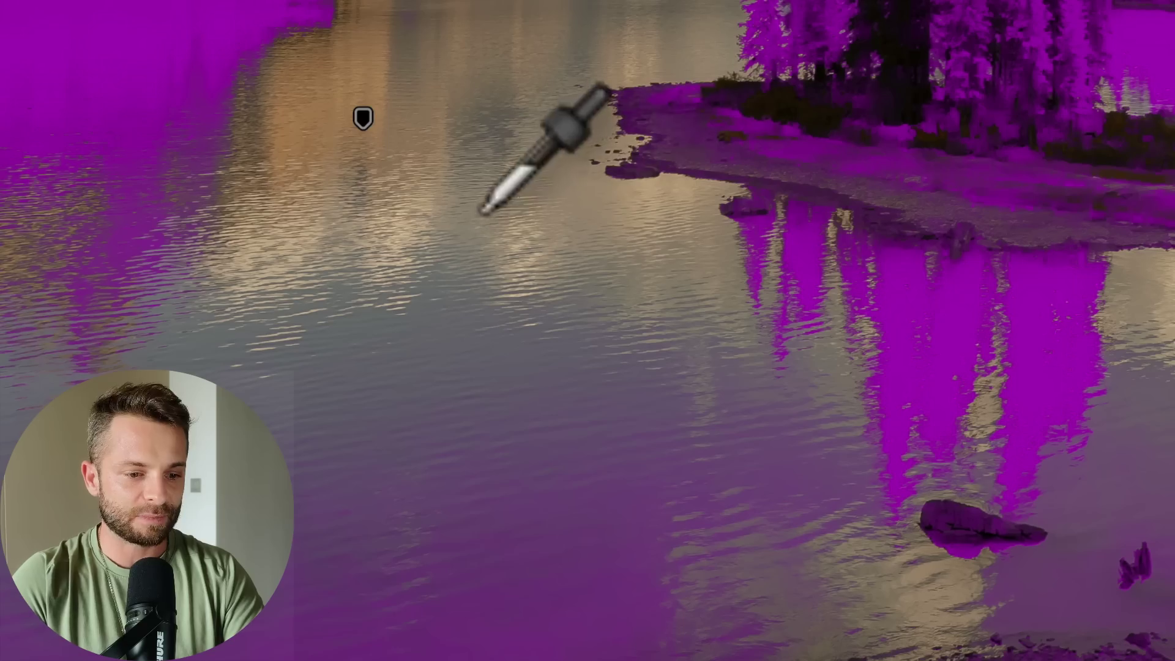
{"action": "left_click", "coordinate": [464, 275]}
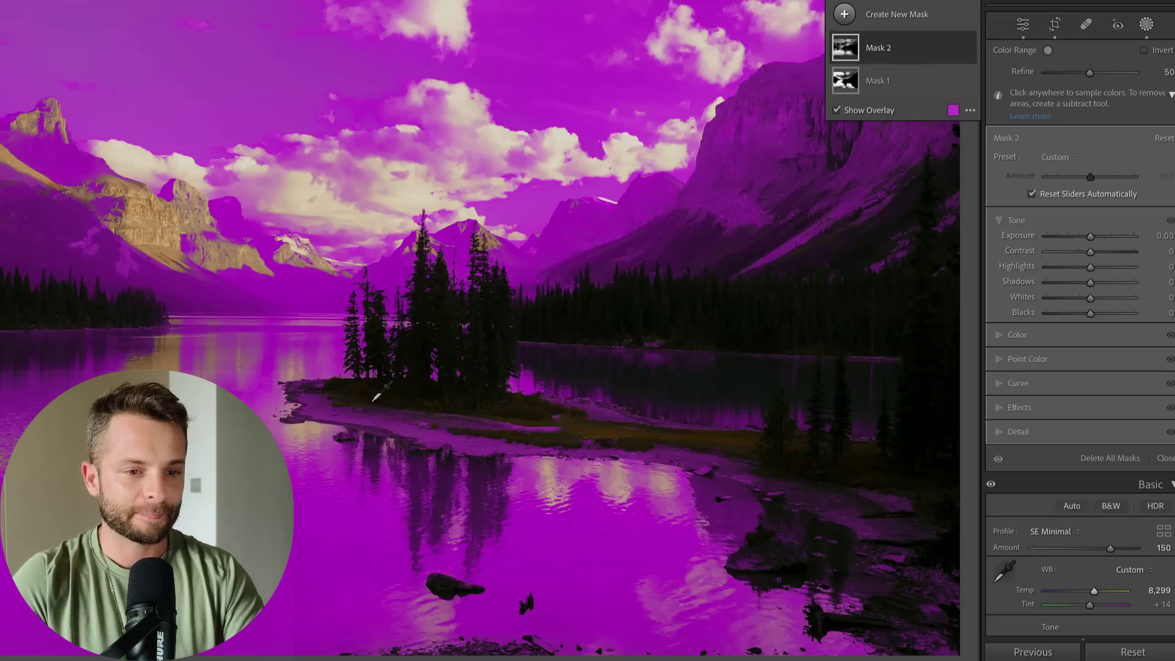
{"action": "left_click", "coordinate": [1018, 335]}
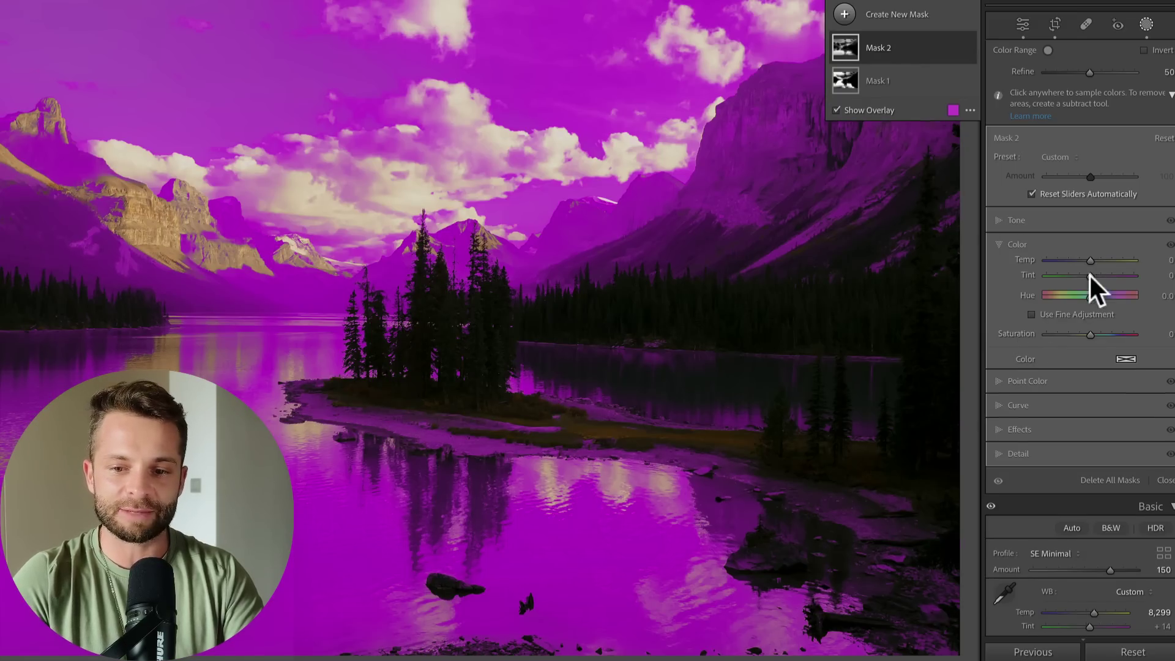
{"action": "left_click_drag", "start_coordinate": [1089, 259], "coordinate": [1088, 275]}
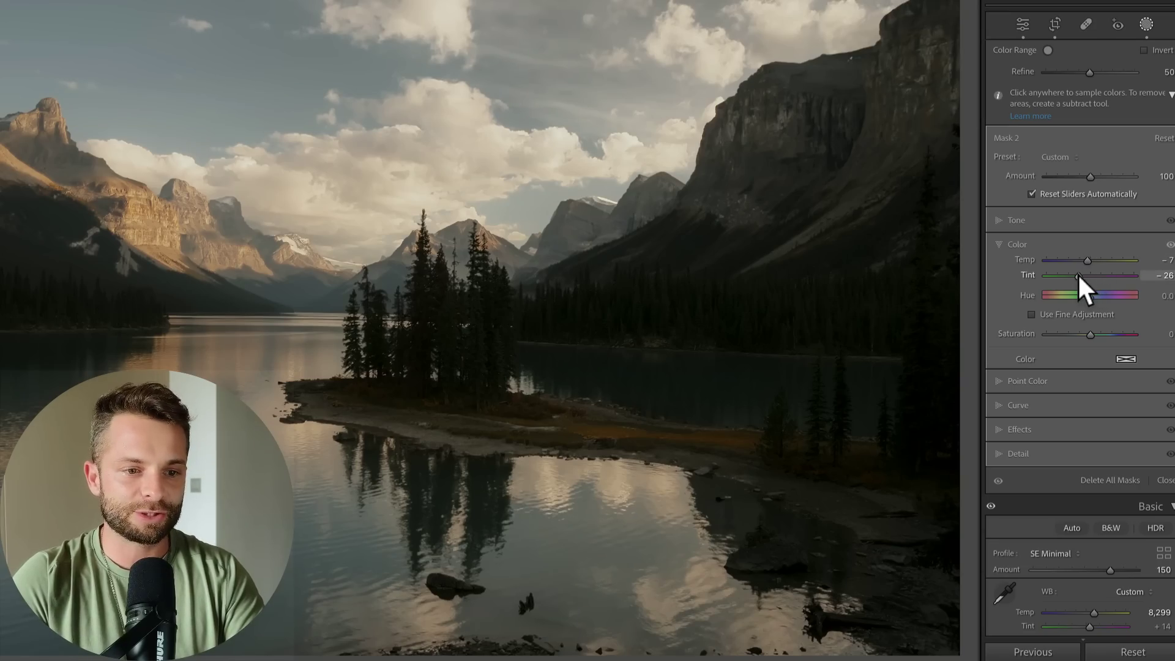
Set Mask 2's Contrast 32, Shadows -25, Whites 13, and toggle it to compare
{"action": "left_click", "coordinate": [1083, 220]}
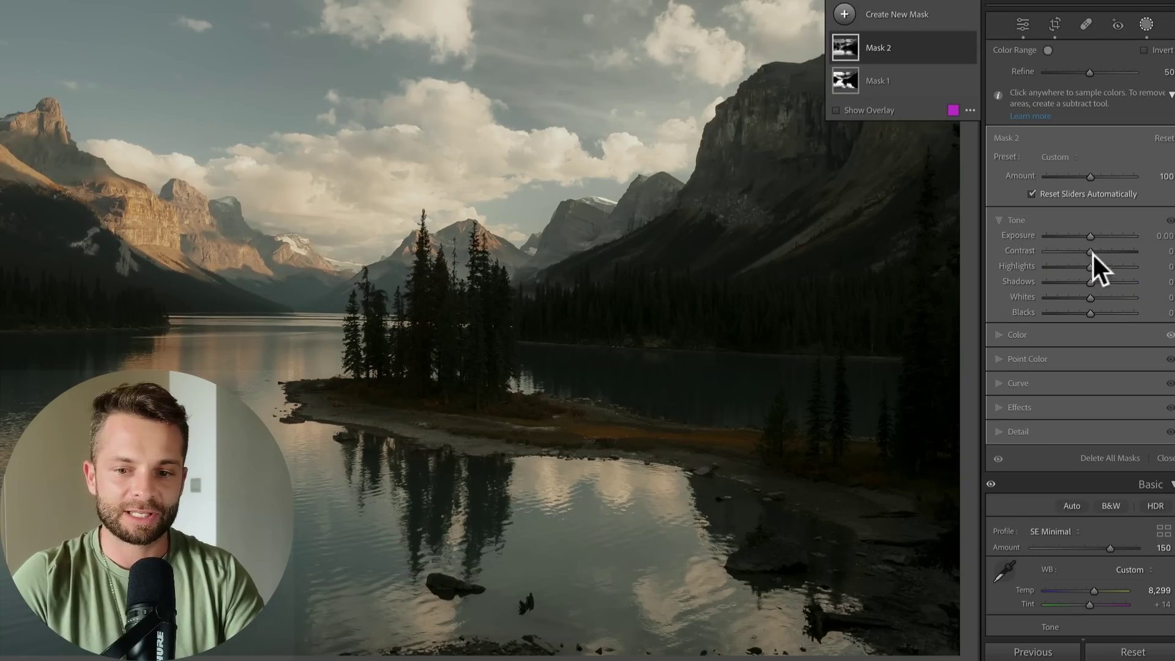
{"action": "left_click_drag", "start_coordinate": [1089, 251], "coordinate": [1096, 298]}
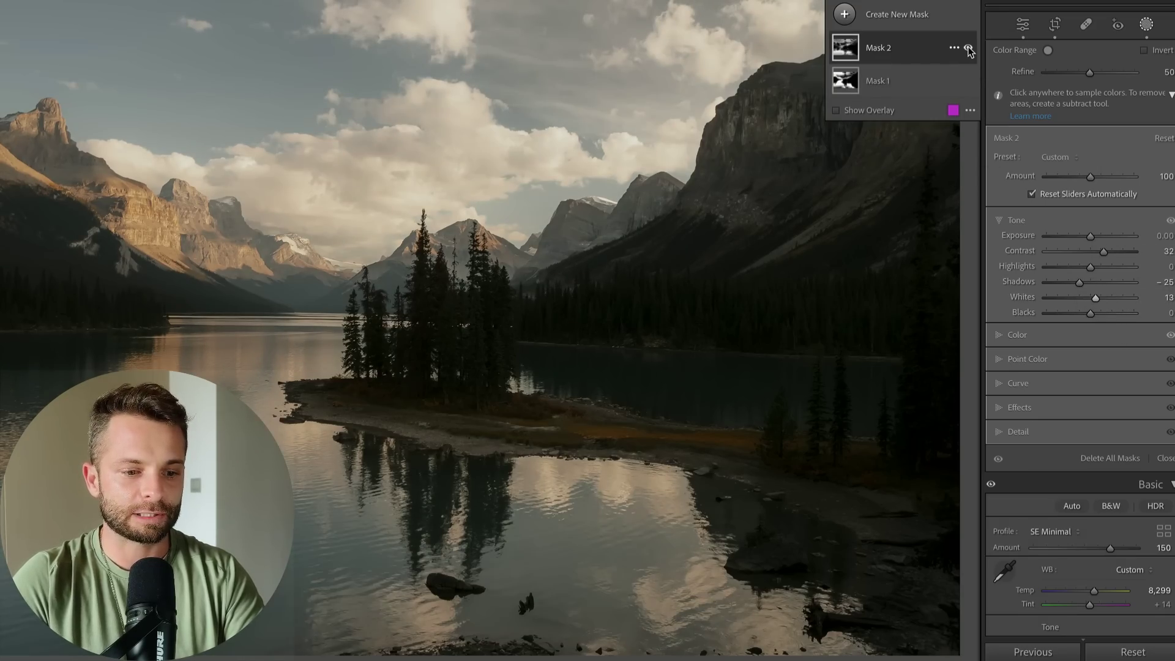
{"action": "left_click", "coordinate": [968, 48]}
{"action": "left_click", "coordinate": [968, 49]}
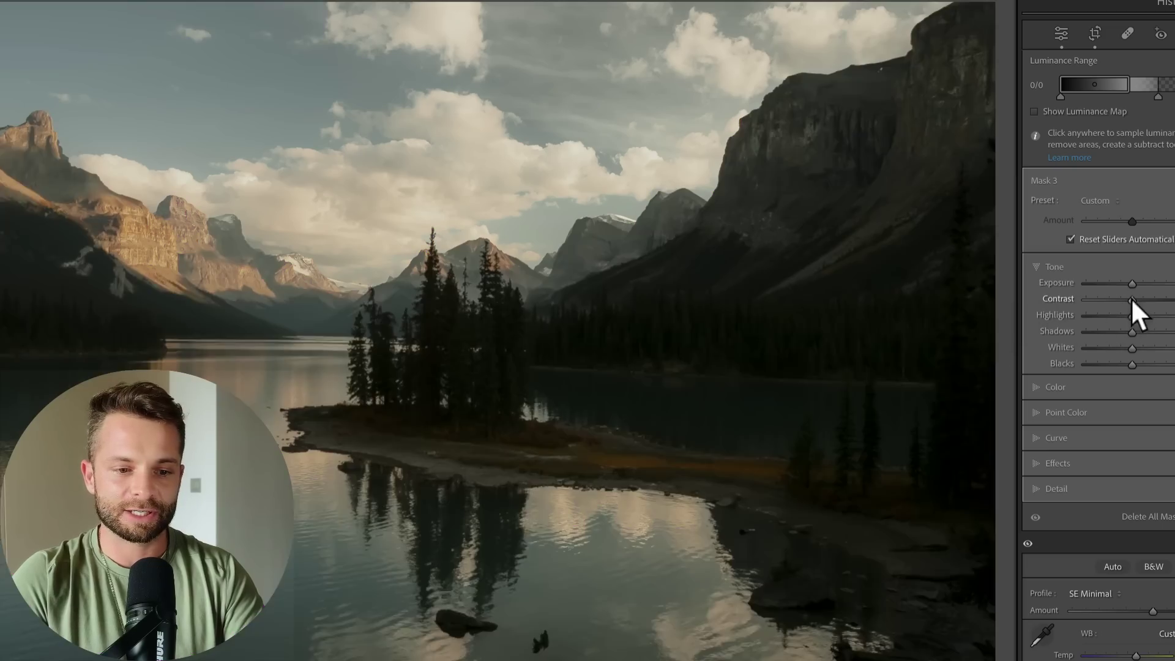
Lower Mask 3's contrast, lift its shadows slightly, reduce its Amount, and close masking
{"action": "left_click_drag", "start_coordinate": [1132, 300], "coordinate": [1129, 348]}
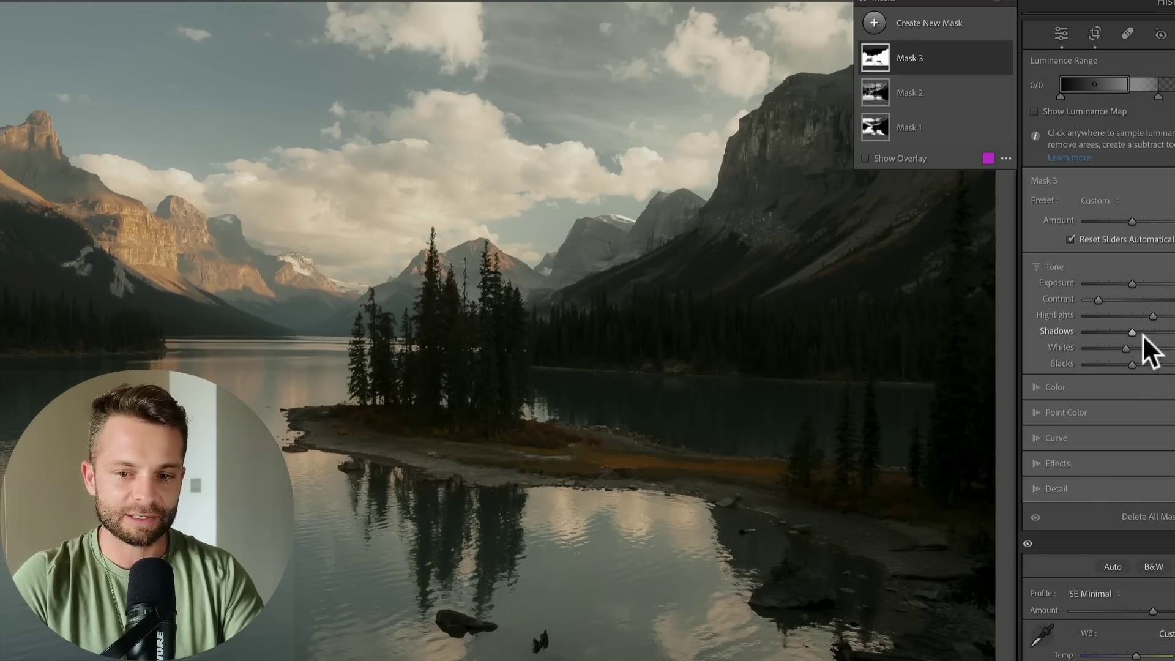
{"action": "left_click_drag", "start_coordinate": [1143, 334], "coordinate": [1133, 333]}
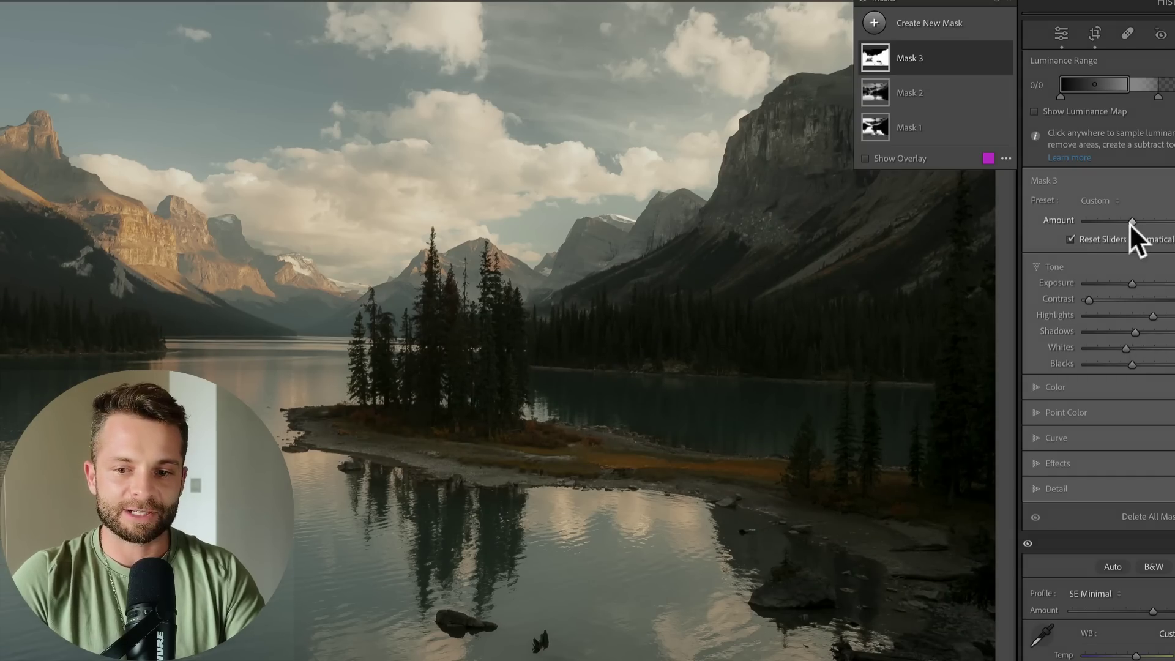
{"action": "left_click_drag", "start_coordinate": [1130, 221], "coordinate": [1129, 219]}
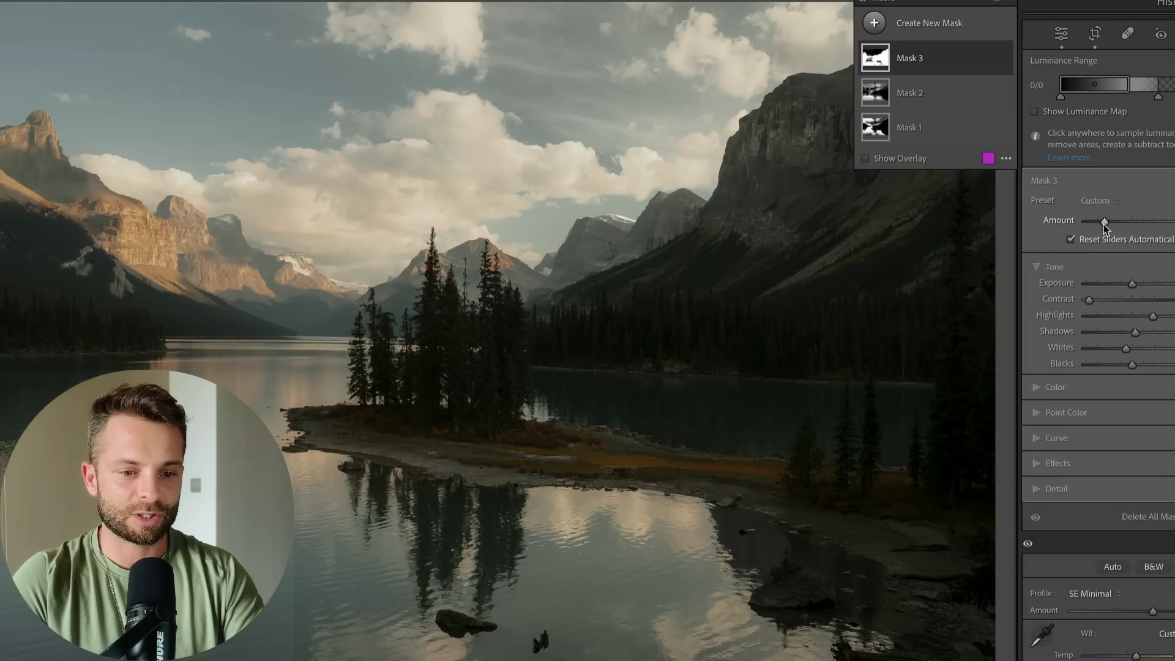
{"action": "key", "text": "shift+w"}
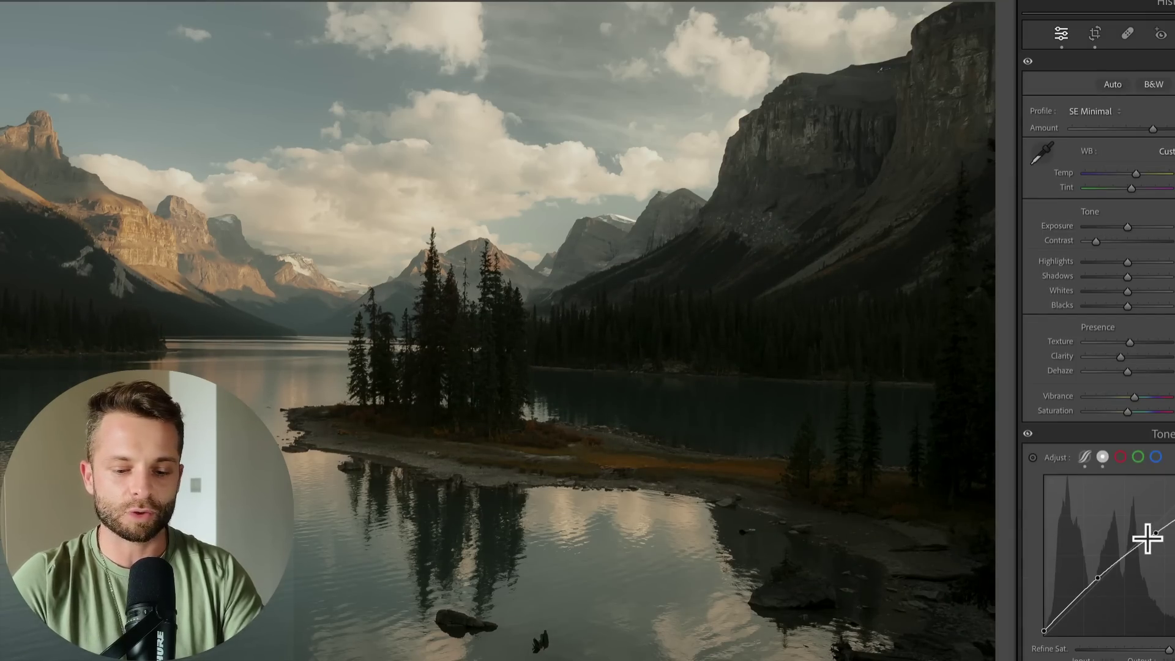
Switch to the brush masking tool with the K shortcut
{"action": "key", "text": "k"}
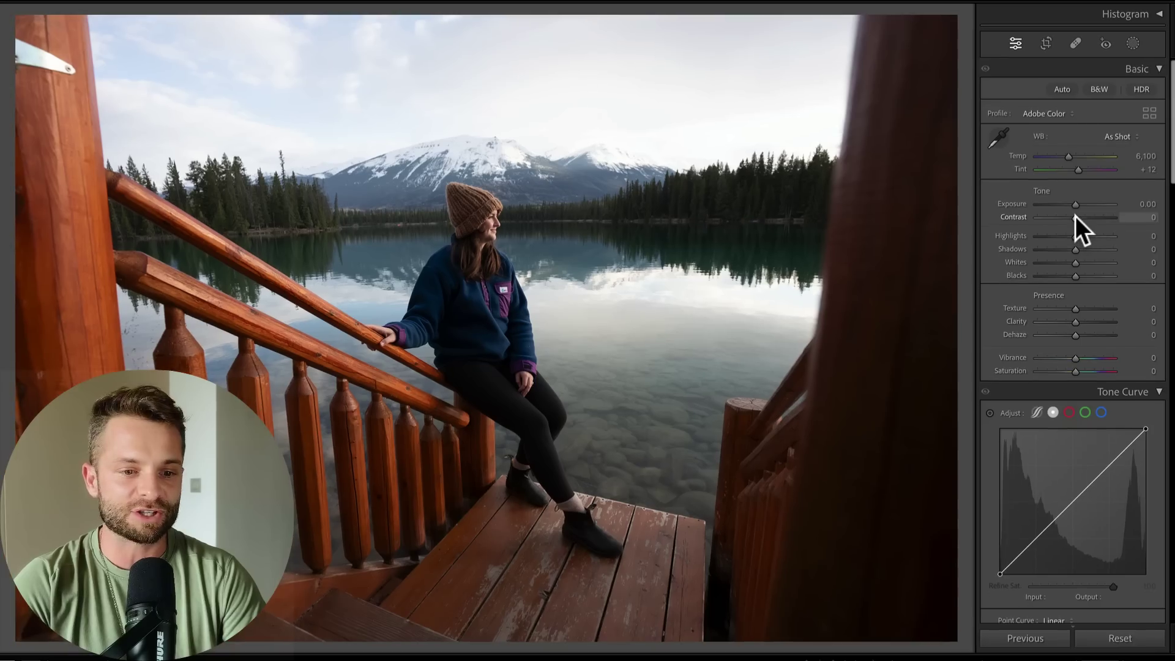
Push global Contrast to +100, reset it to 0, and start a new luminance-range mask
{"action": "left_click_drag", "start_coordinate": [1076, 217], "coordinate": [1133, 217]}
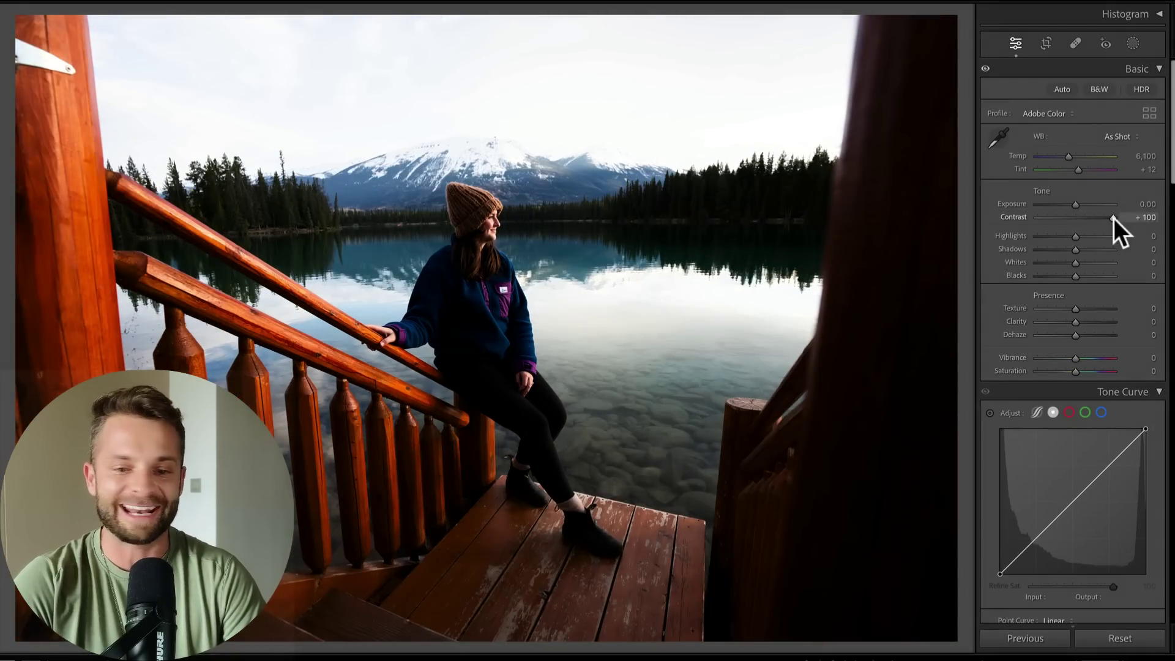
{"action": "double_click", "coordinate": [1111, 218]}
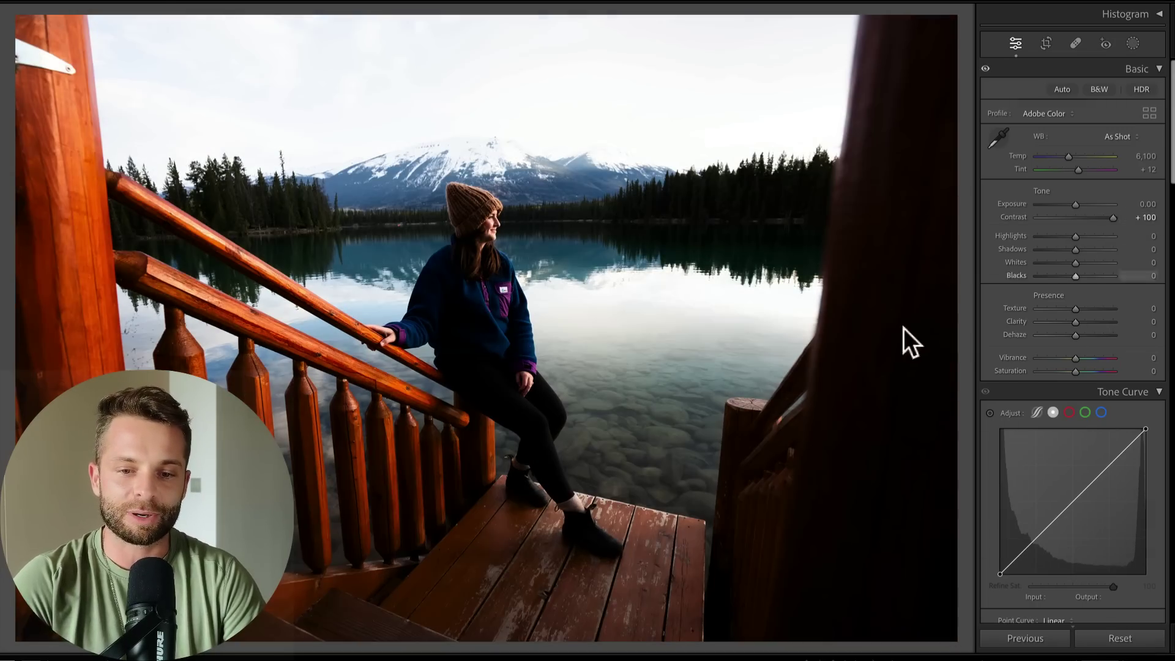
{"action": "double_click", "coordinate": [1111, 218]}
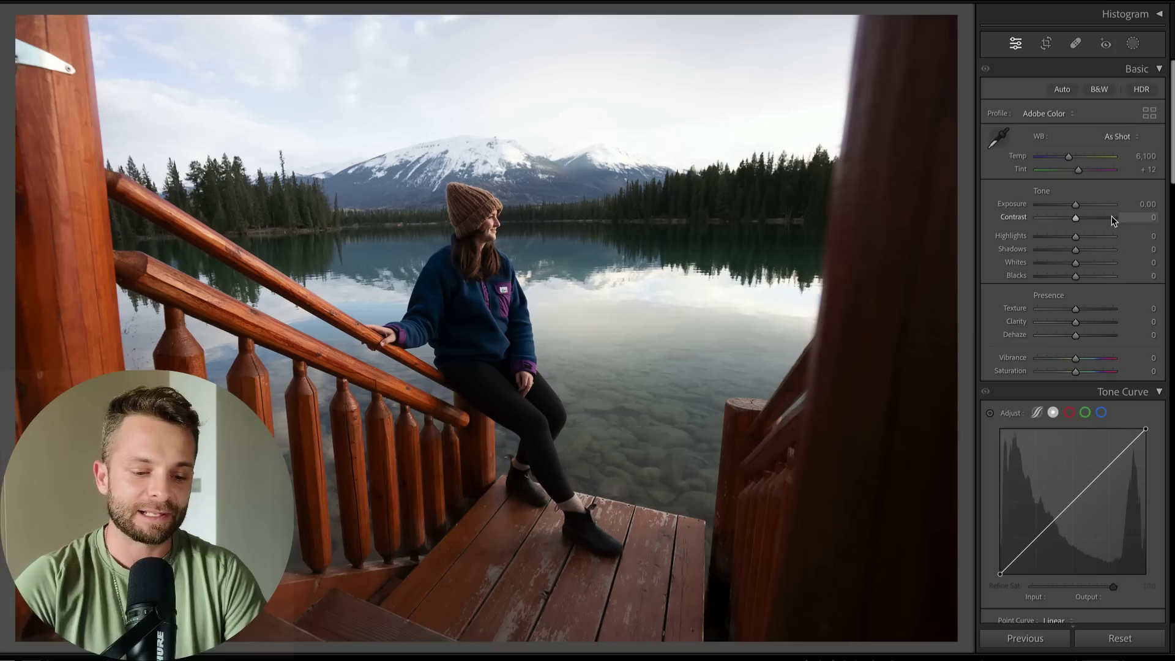
{"action": "key", "text": "shift+q"}
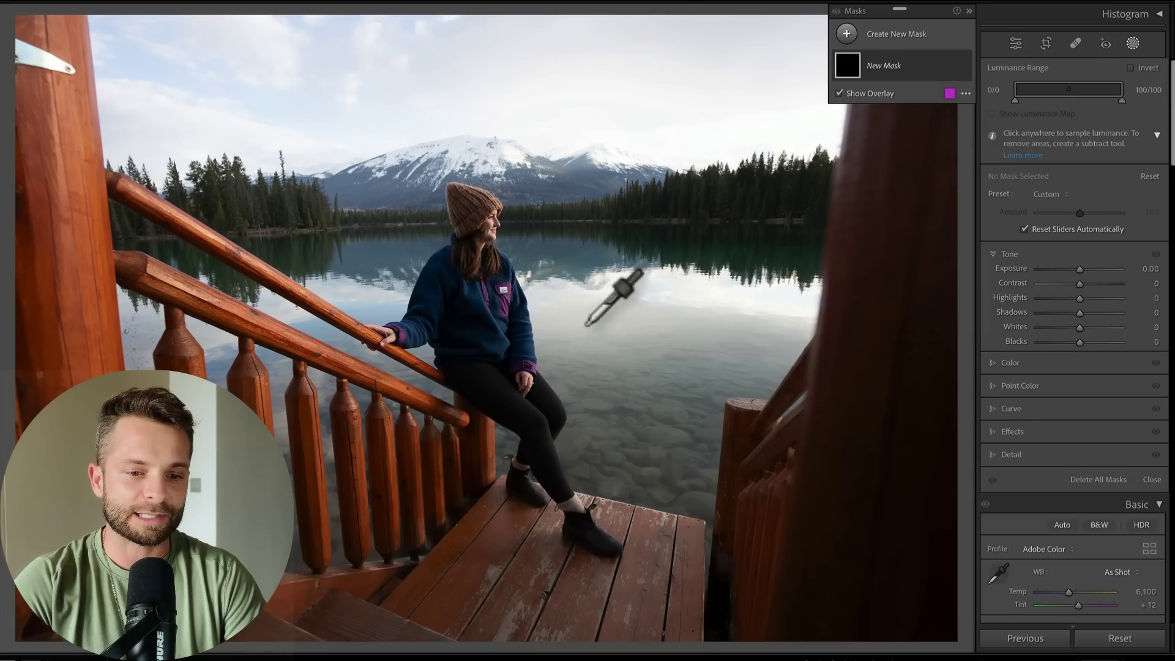
Sample the lake for Mask 1 and set Highlights -16, Shadows 39, Whites 32, Blacks -50
{"action": "left_click_drag", "start_coordinate": [586, 324], "coordinate": [658, 365]}
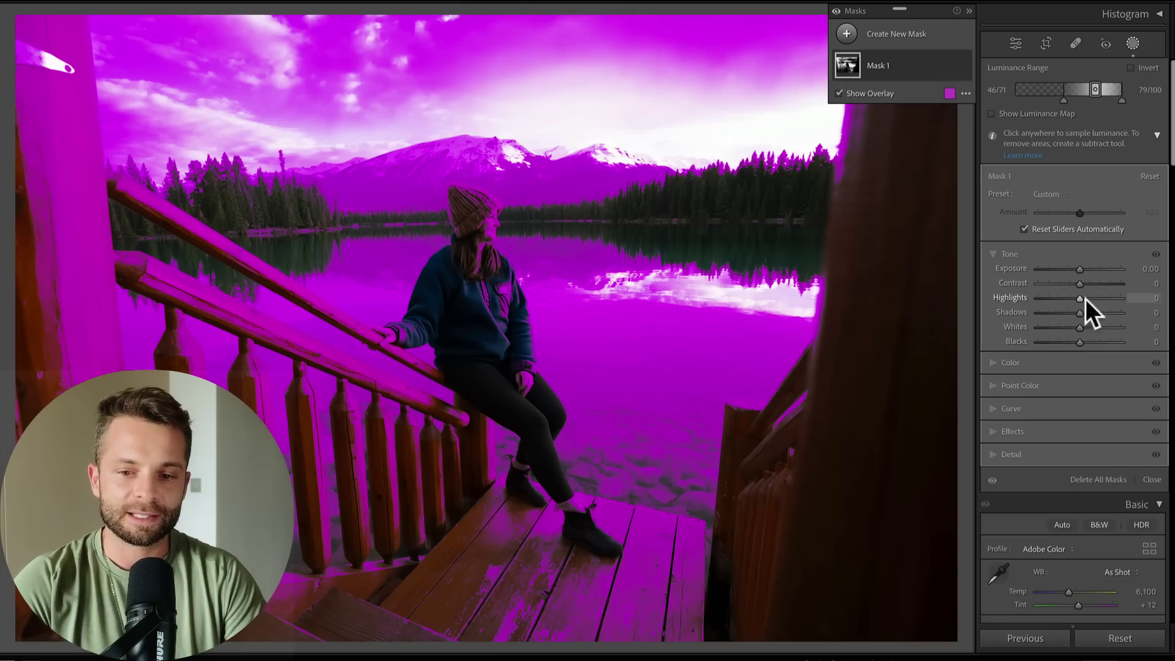
{"action": "key", "text": "o"}
{"action": "left_click_drag", "start_coordinate": [1085, 299], "coordinate": [1059, 340]}
Compare Mask 1 on and off, then add a new color-range mask
{"action": "left_click", "coordinate": [964, 65]}
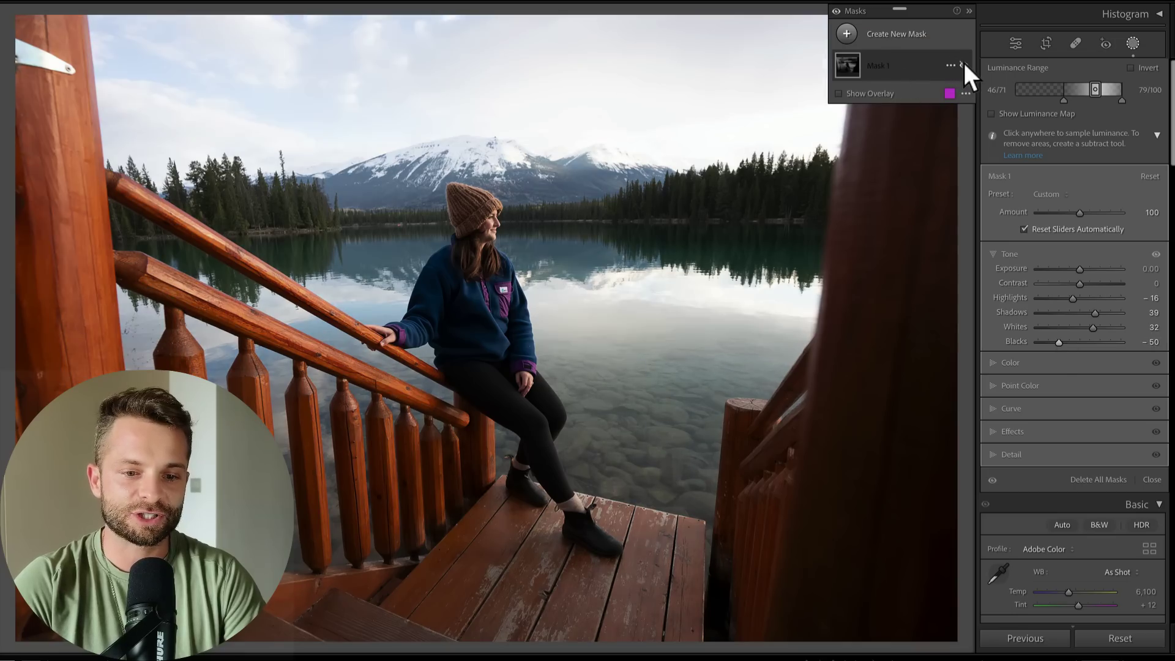
{"action": "left_click", "coordinate": [964, 65]}
{"action": "left_click", "coordinate": [964, 65]}
{"action": "left_click", "coordinate": [963, 65]}
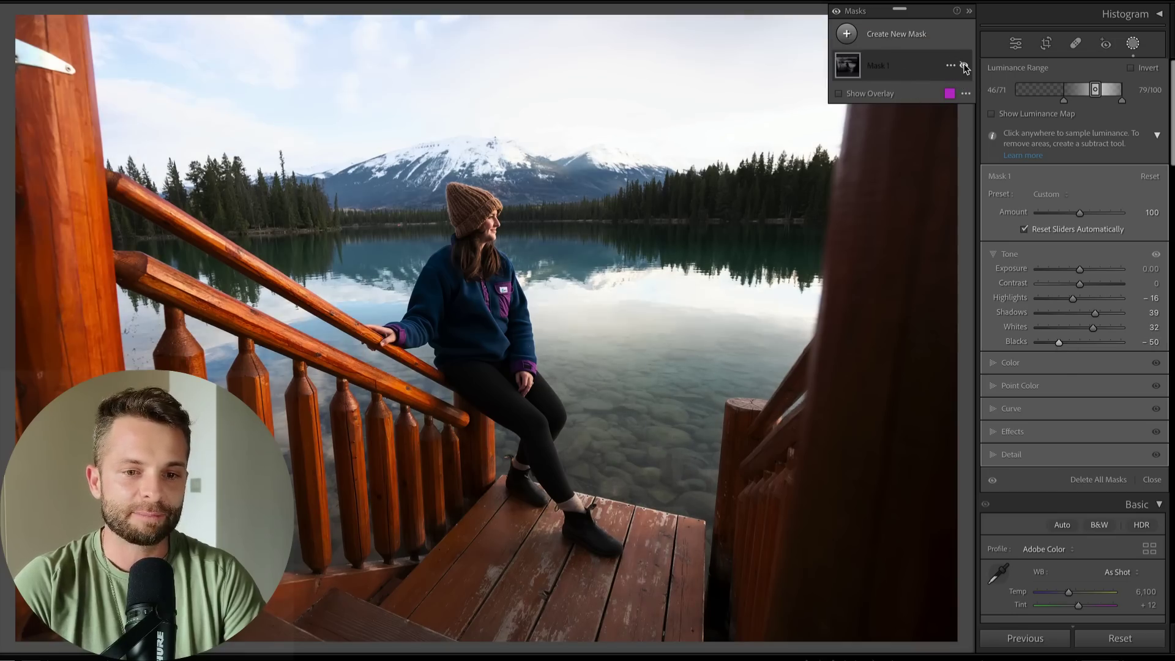
{"action": "left_click", "coordinate": [964, 65]}
{"action": "left_click", "coordinate": [964, 65]}
{"action": "left_click", "coordinate": [965, 65]}
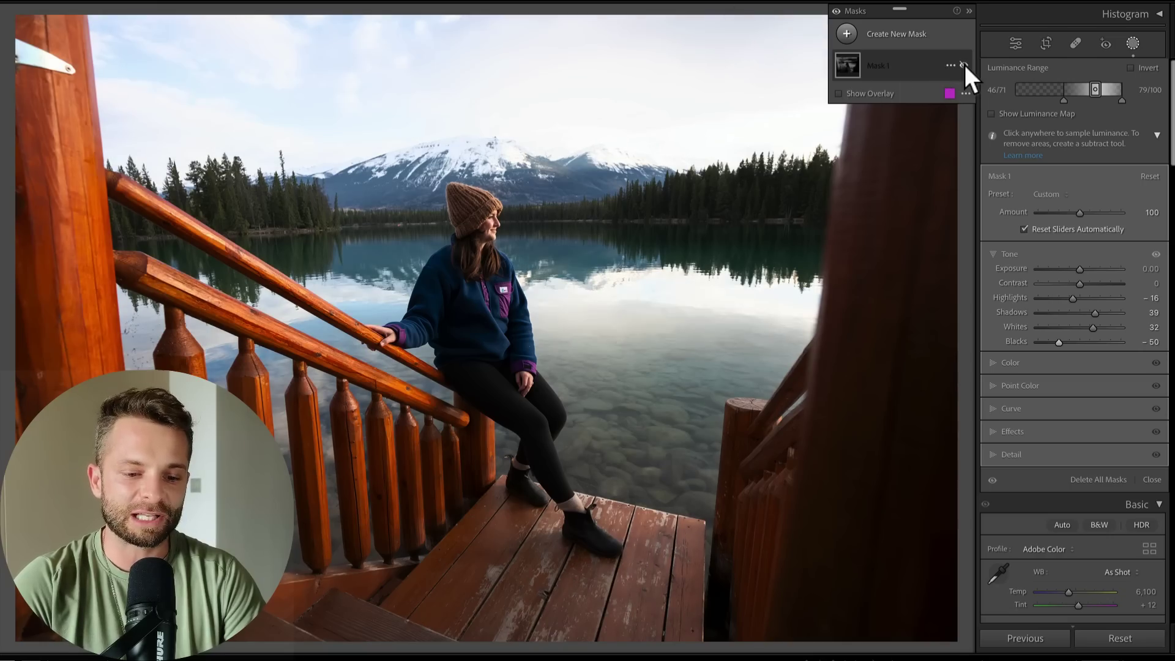
{"action": "left_click", "coordinate": [964, 65]}
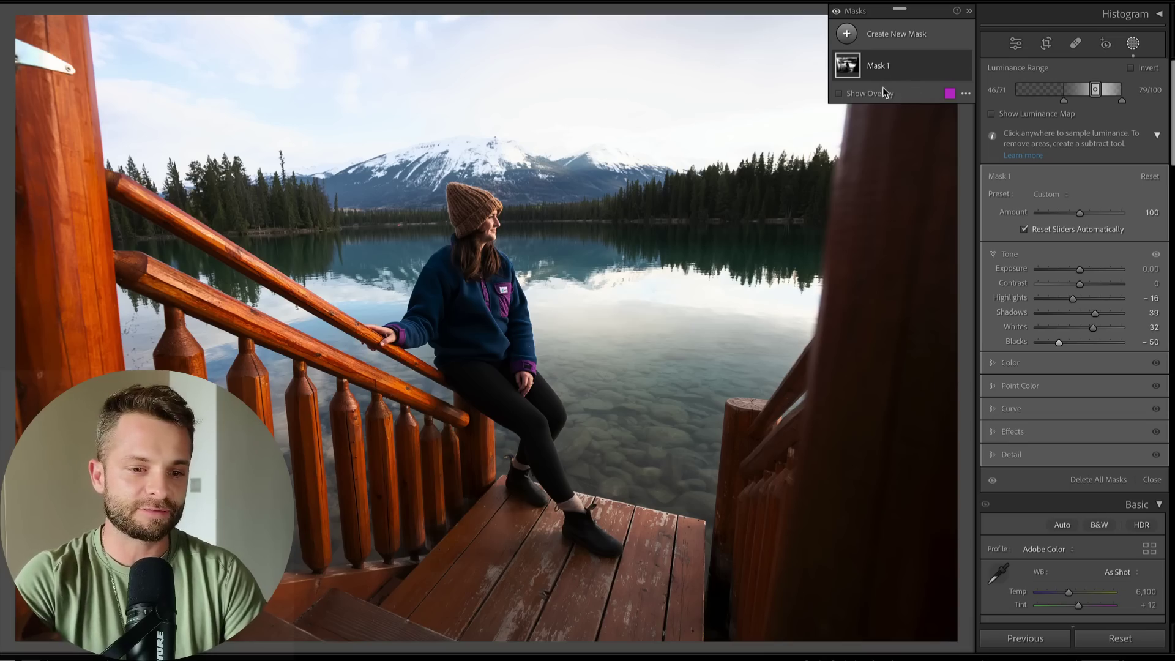
{"action": "key", "text": "shift+j"}
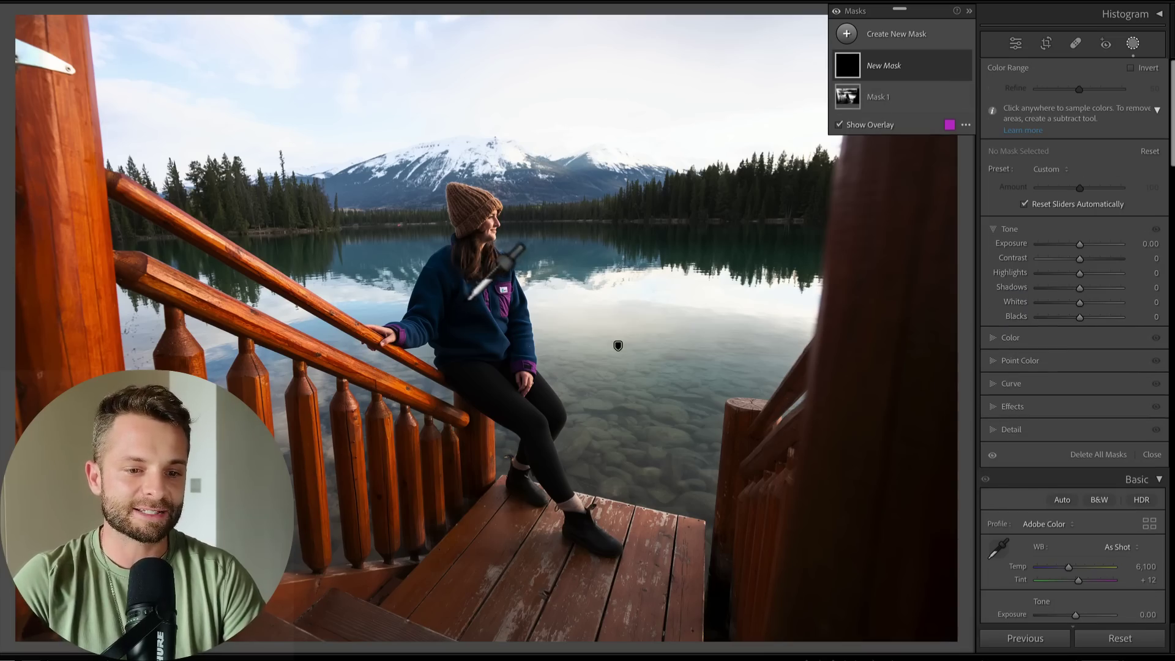
Sample the lake for Mask 2 and set Temp -12 and Tint -44
{"action": "left_click", "coordinate": [594, 242]}
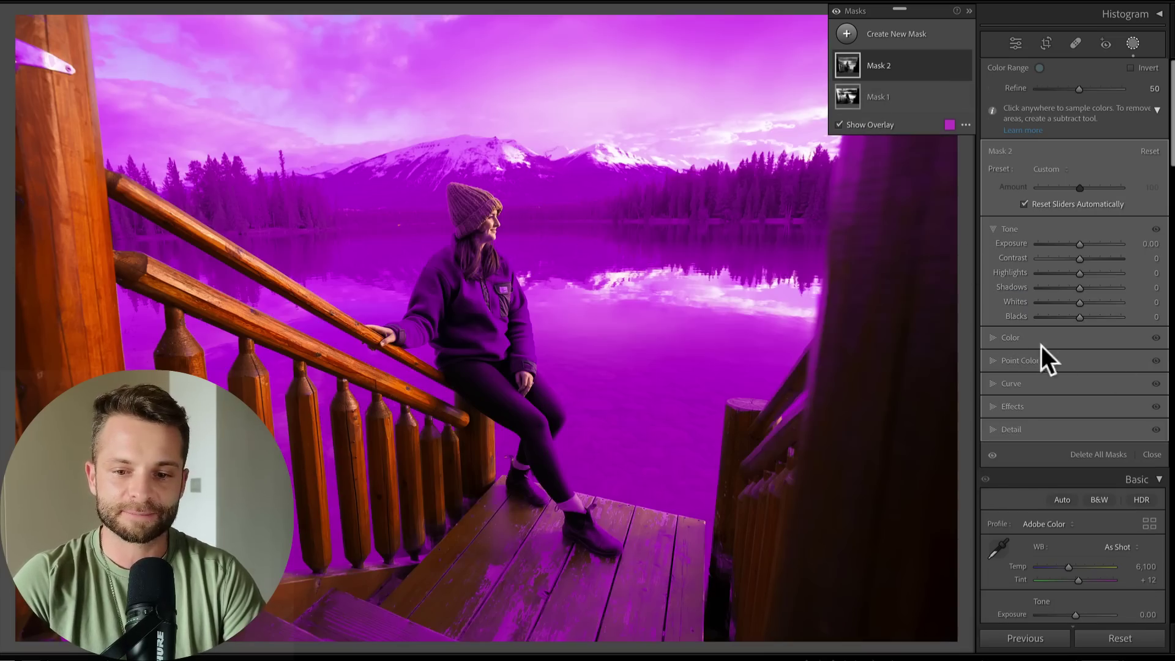
{"action": "left_click", "coordinate": [1012, 337]}
{"action": "key", "text": "o"}
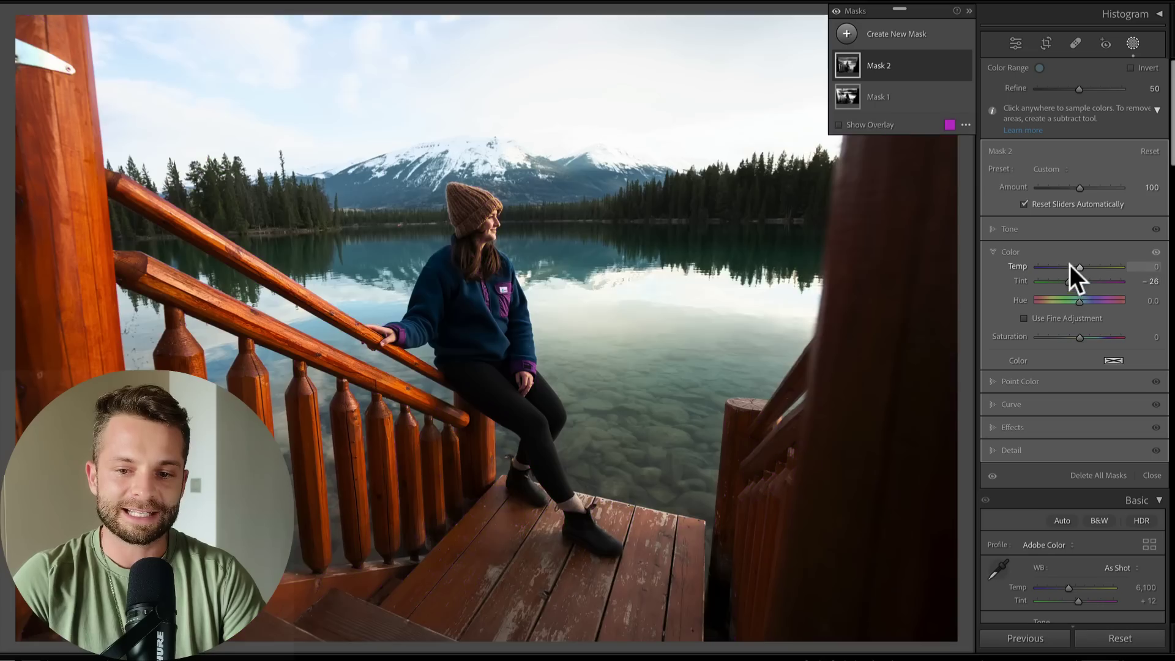
{"action": "left_click_drag", "start_coordinate": [1069, 267], "coordinate": [1060, 281]}
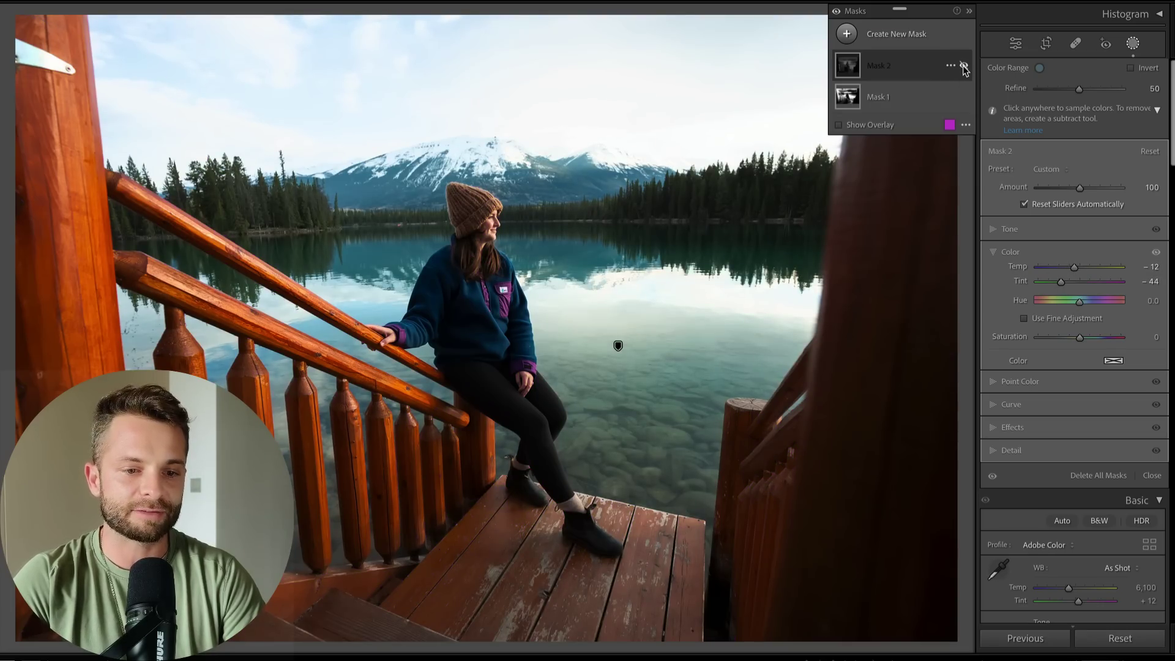
Compare Mask 2 on and off, then start a new luminance range mask
{"action": "left_click", "coordinate": [964, 66]}
{"action": "left_click", "coordinate": [964, 66]}
{"action": "left_click", "coordinate": [963, 67]}
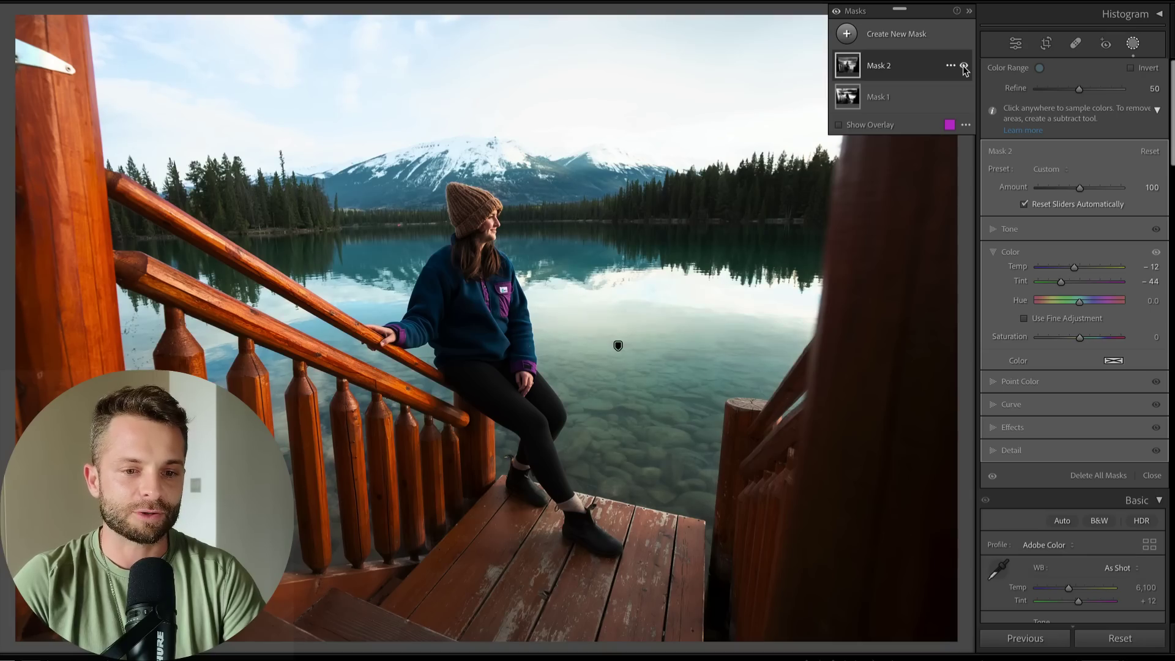
{"action": "left_click", "coordinate": [964, 66]}
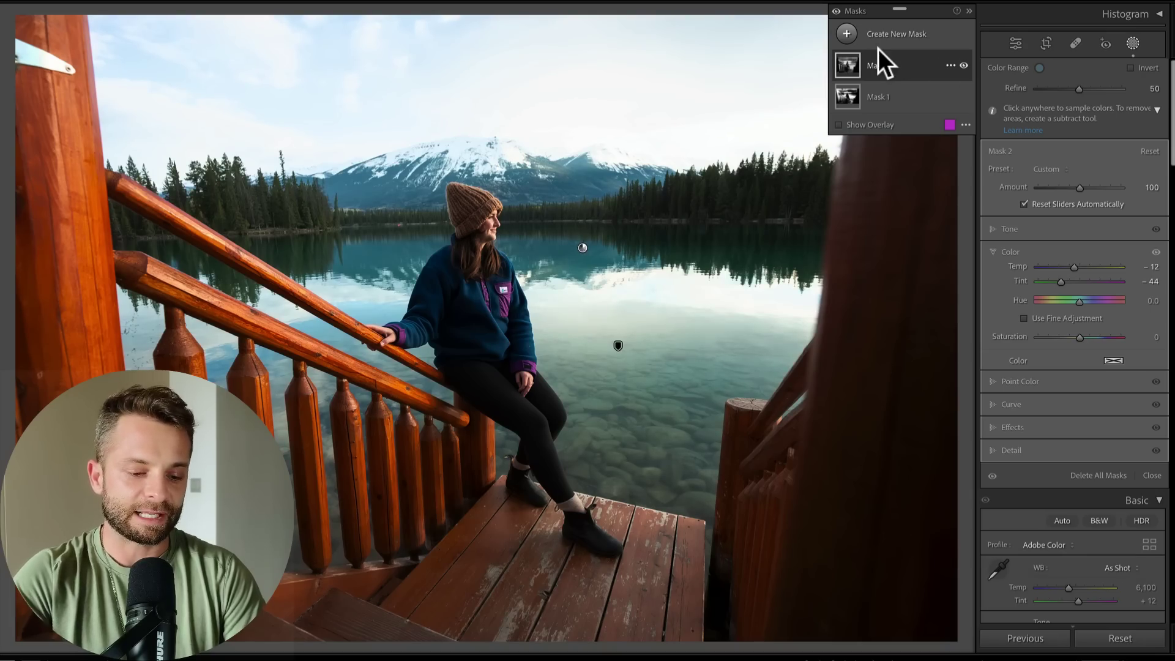
{"action": "key", "text": "shift+q"}
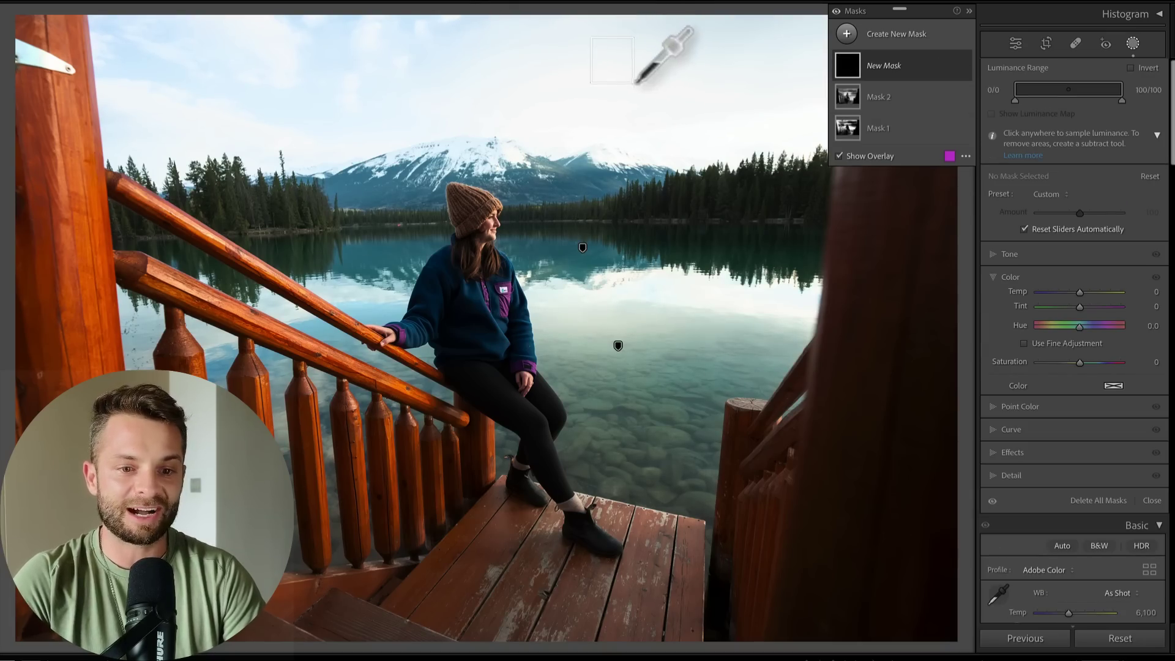
Sample the bright sky, narrow the range to 46/83, and set Exposure -0.30, Highlights -30
{"action": "left_click", "coordinate": [614, 62]}
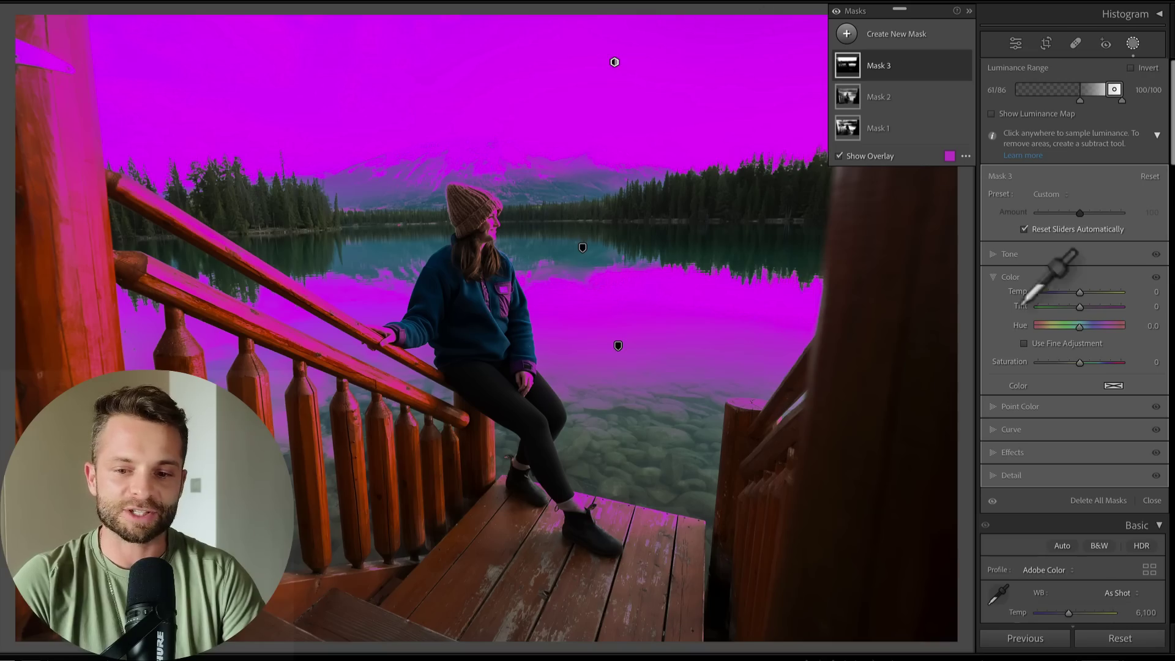
{"action": "left_click", "coordinate": [1006, 254]}
{"action": "left_click_drag", "start_coordinate": [1068, 298], "coordinate": [1054, 269]}
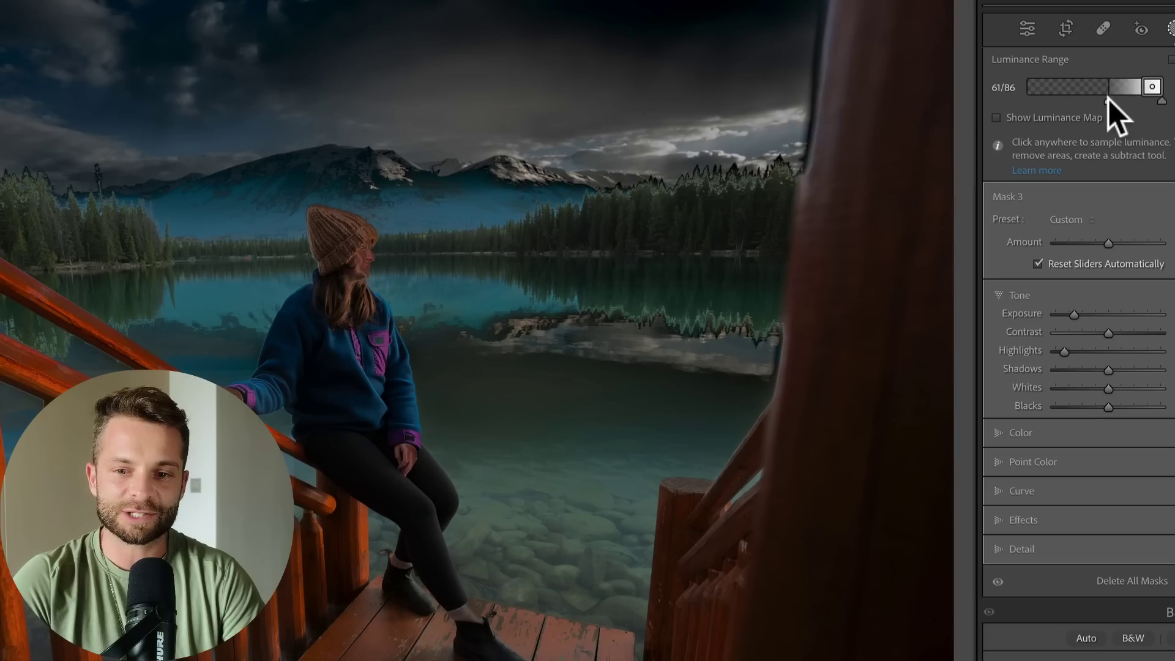
{"action": "mouse_move", "coordinate": [1108, 97]}
{"action": "left_mouse_down"}
{"action": "mouse_move", "coordinate": [1071, 99]}
{"action": "mouse_move", "coordinate": [1124, 84]}
{"action": "mouse_move", "coordinate": [1086, 88]}
{"action": "mouse_move", "coordinate": [1101, 87]}
{"action": "left_mouse_up"}
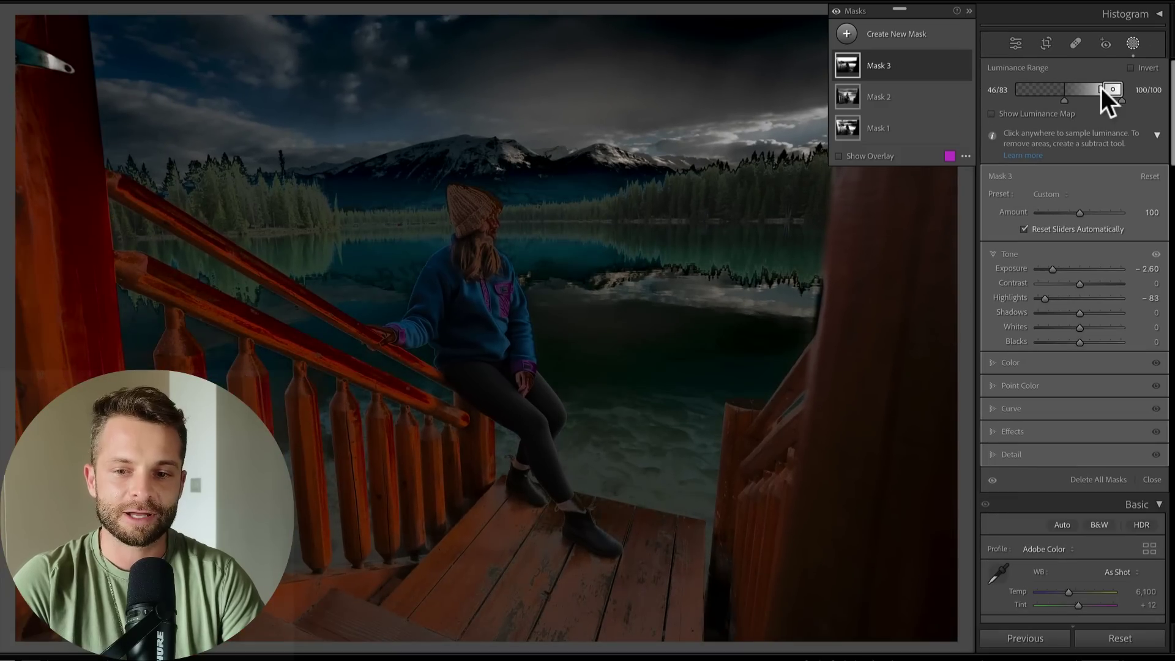
{"action": "double_click", "coordinate": [1047, 297]}
{"action": "left_click_drag", "start_coordinate": [1054, 266], "coordinate": [1067, 296]}
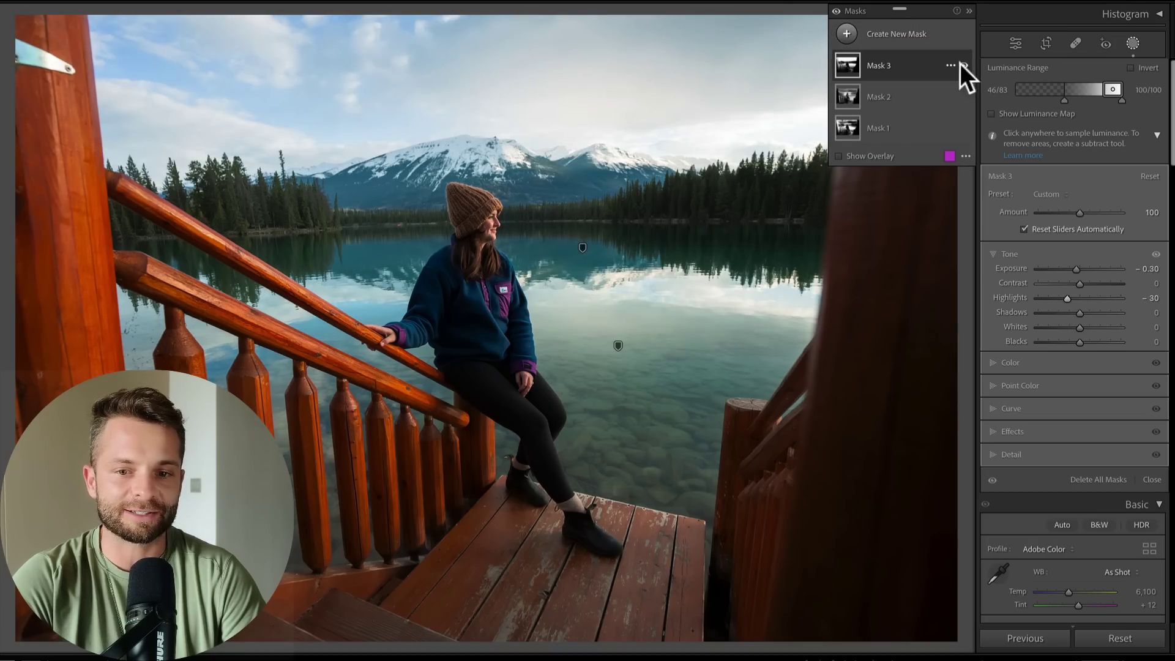
Compare Mask 3 on and off, leaving its effect turned on
{"action": "left_click", "coordinate": [964, 64]}
{"action": "left_click", "coordinate": [964, 65]}
{"action": "left_click", "coordinate": [964, 65]}
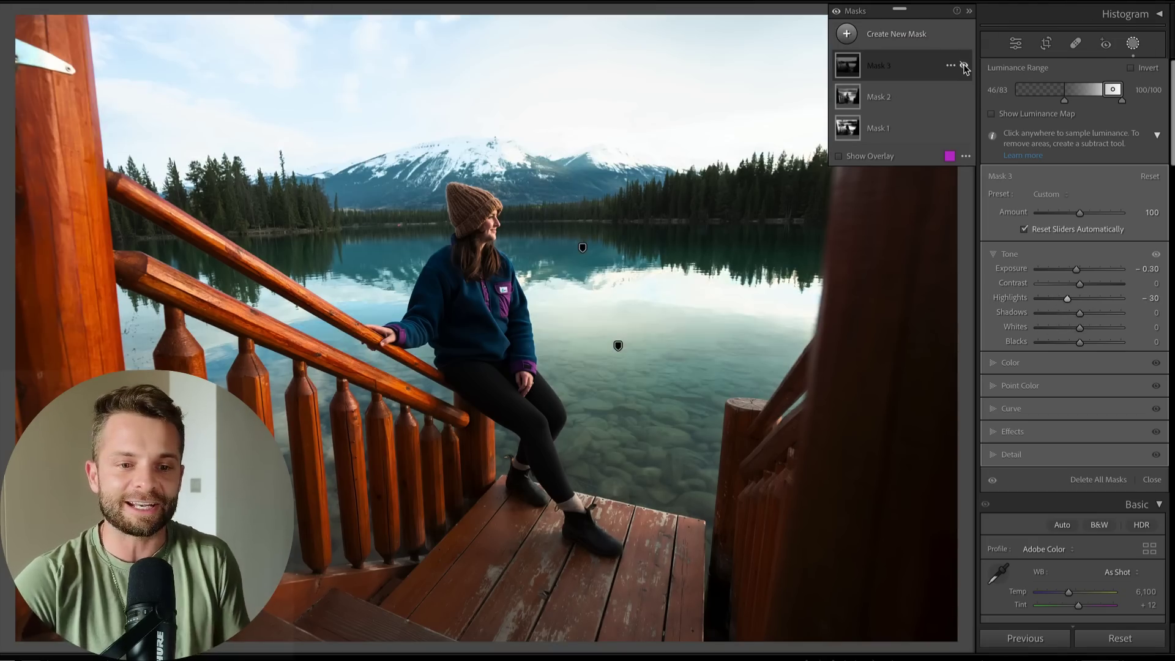
{"action": "left_click", "coordinate": [964, 65]}
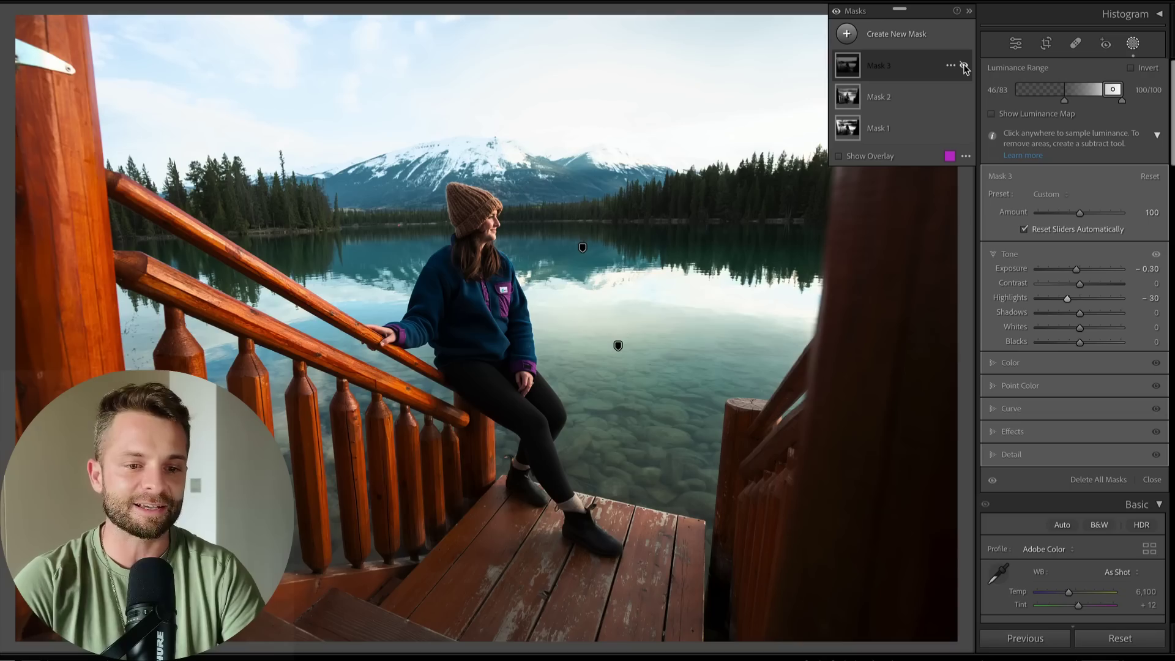
{"action": "left_click", "coordinate": [964, 65]}
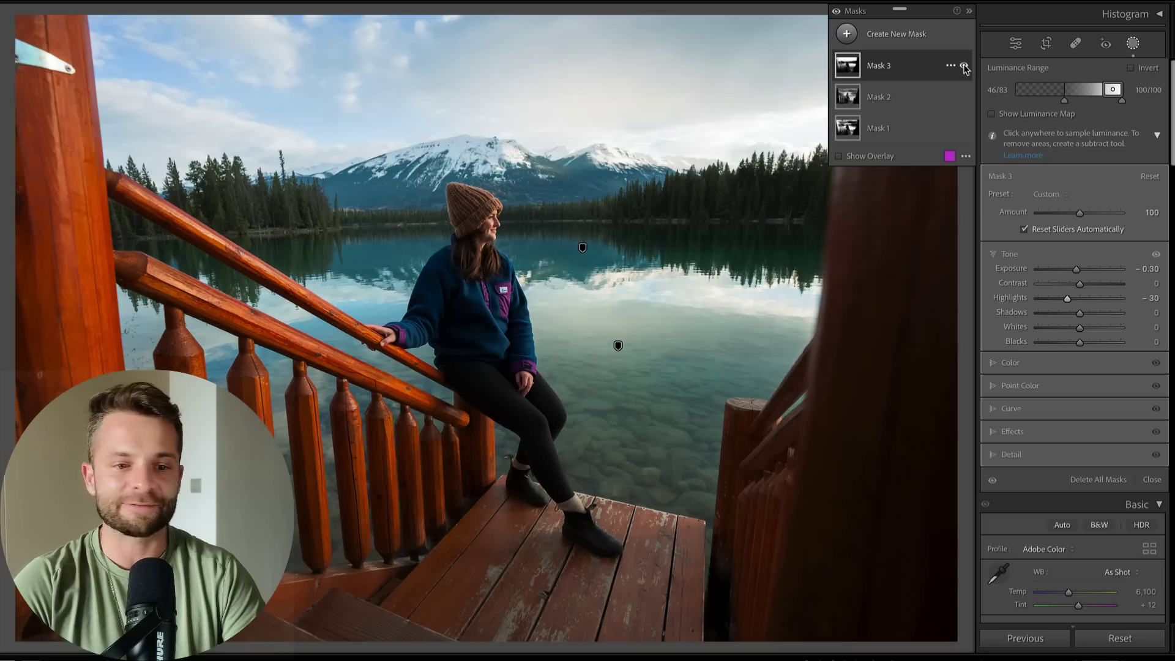
{"action": "left_click", "coordinate": [964, 65]}
{"action": "left_click", "coordinate": [964, 65]}
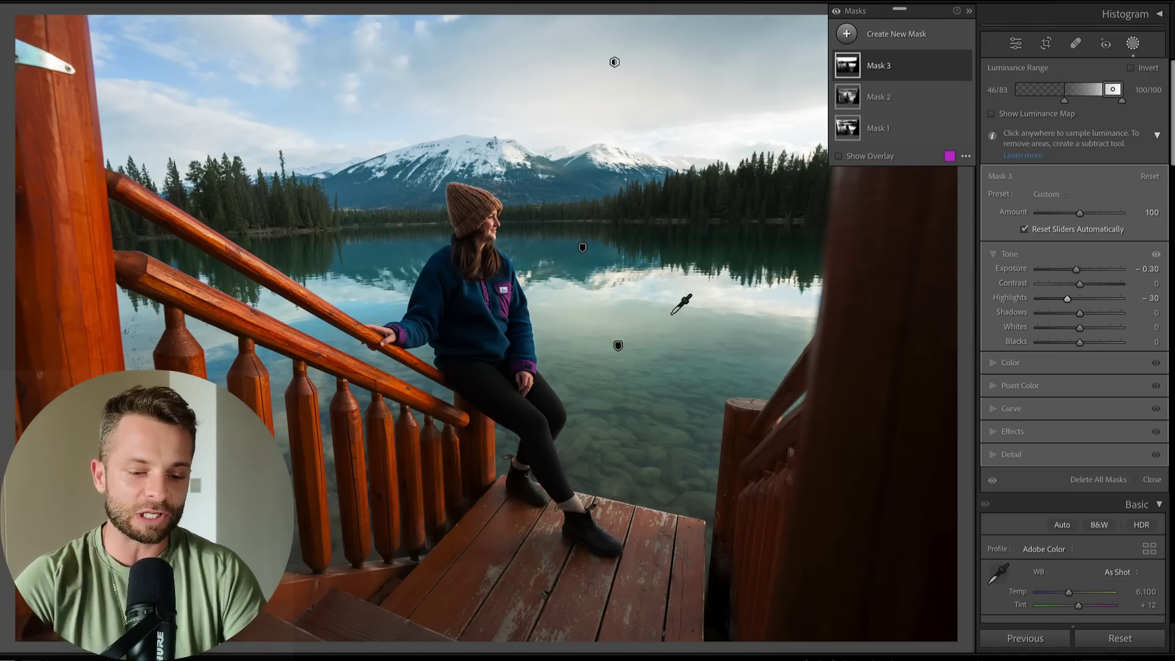
Add a color-range mask on the wooden post with Saturation -9 and Contrast -15
{"action": "key", "text": "shift+j"}
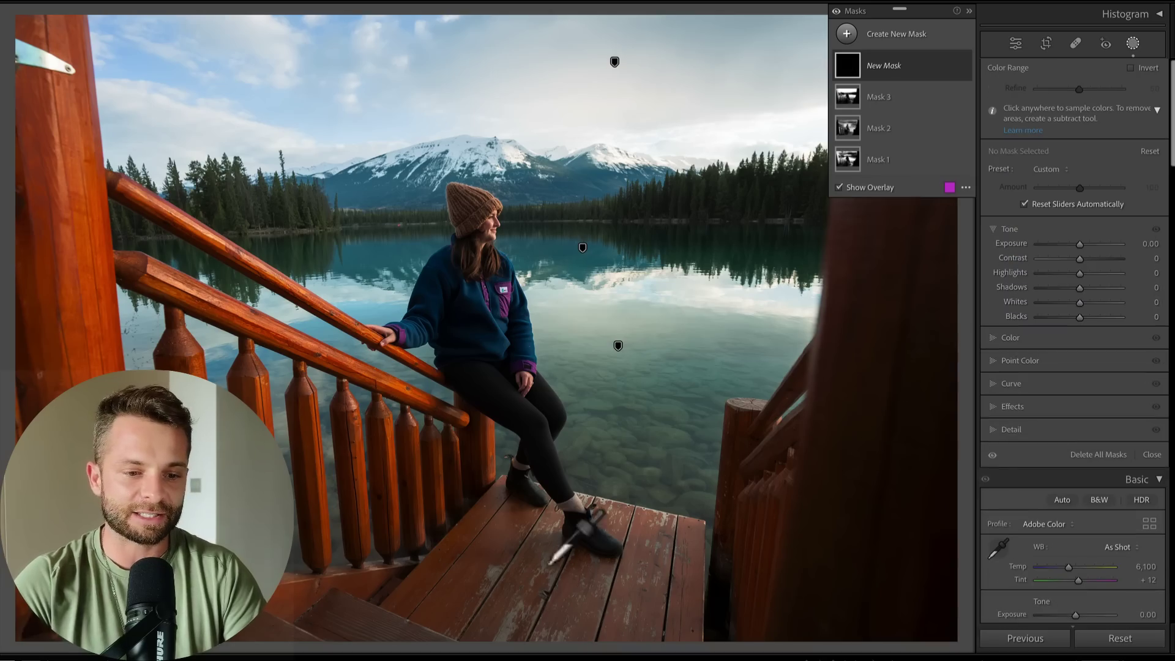
{"action": "left_click", "coordinate": [74, 305]}
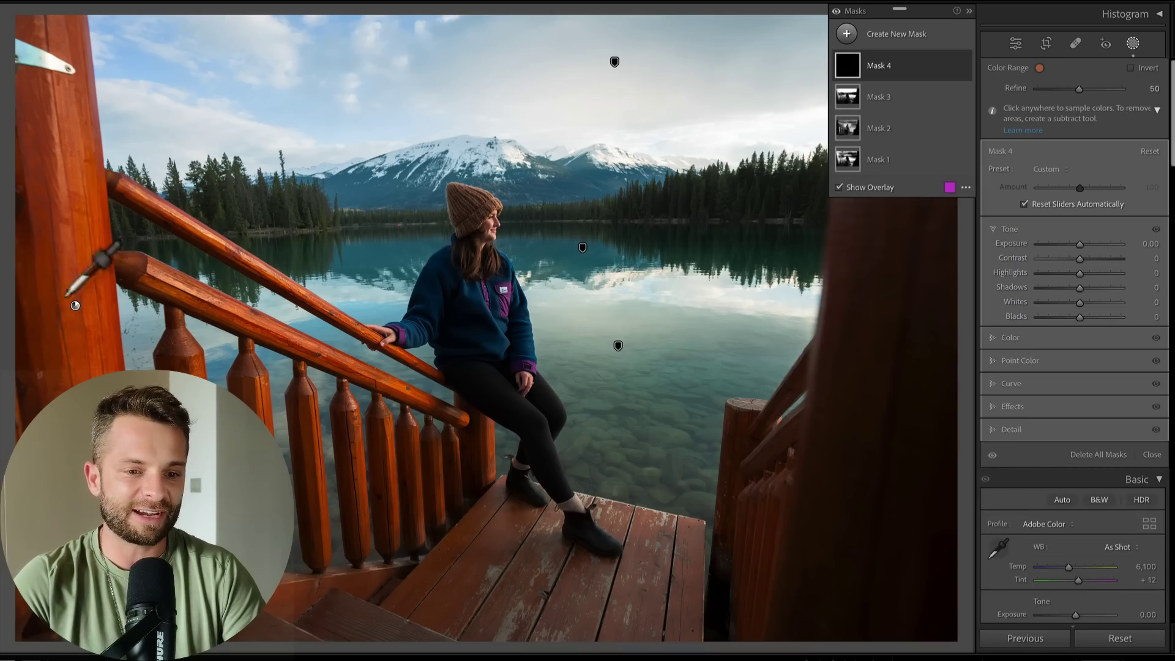
{"action": "left_click", "coordinate": [1004, 338]}
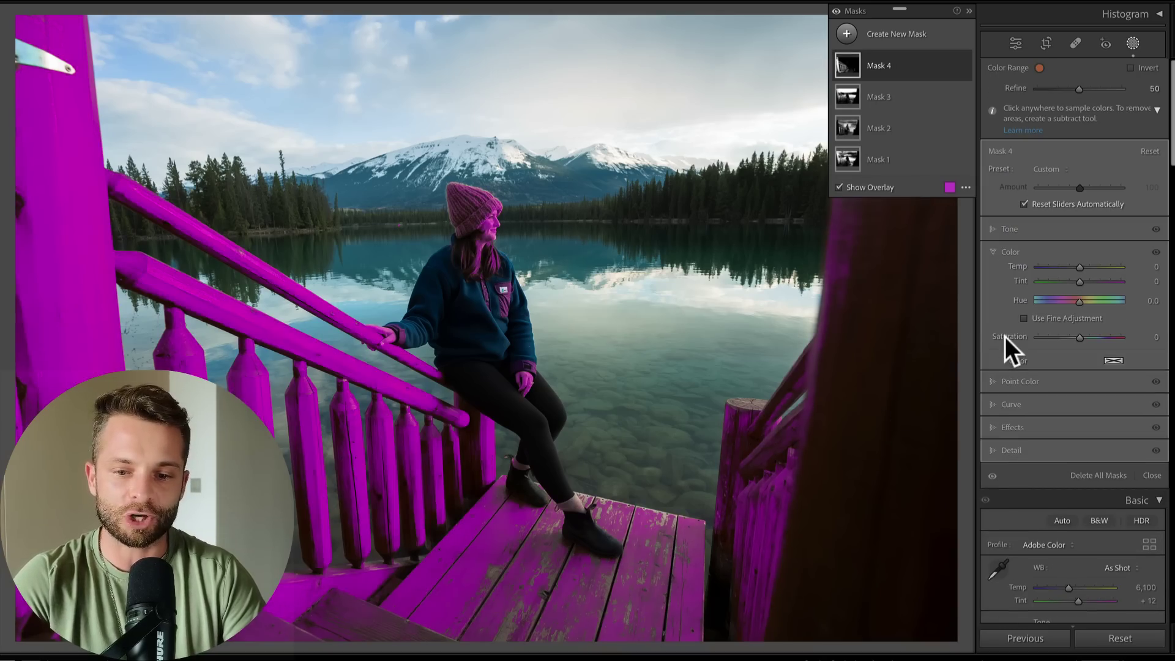
{"action": "left_click_drag", "start_coordinate": [1077, 335], "coordinate": [1066, 339]}
{"action": "left_click", "coordinate": [1009, 227]}
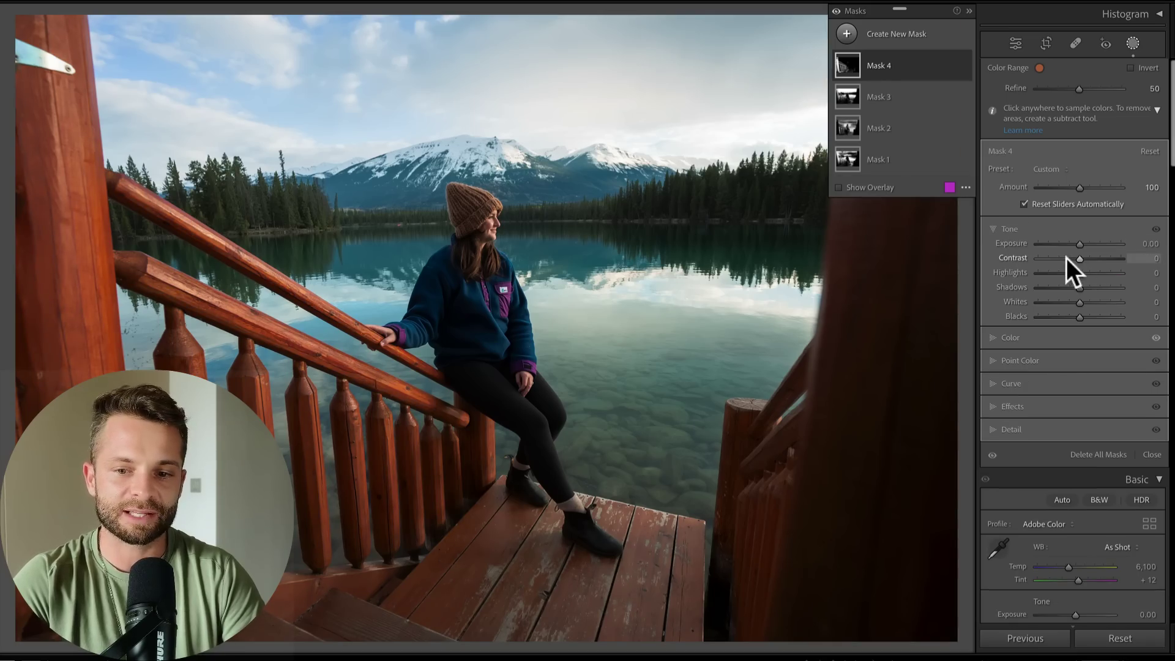
{"action": "left_click_drag", "start_coordinate": [1066, 259], "coordinate": [1073, 260]}
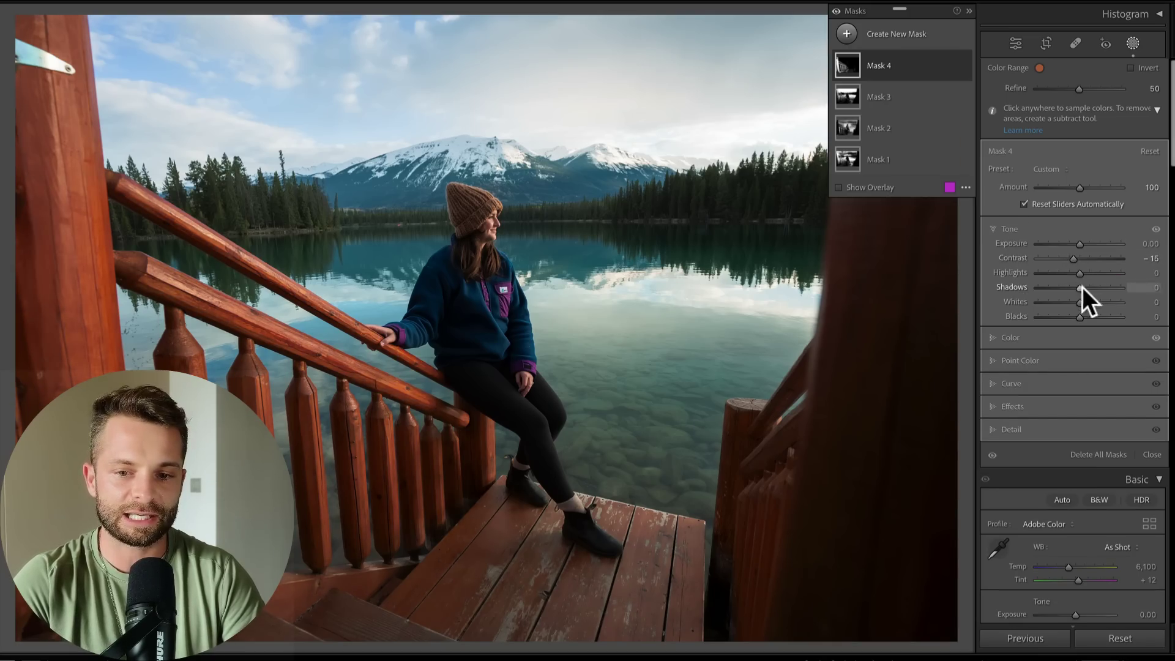
Compare all mask effects on and off, then close masking
{"action": "left_click", "coordinate": [836, 11]}
{"action": "left_click", "coordinate": [836, 11]}
{"action": "left_click", "coordinate": [836, 11]}
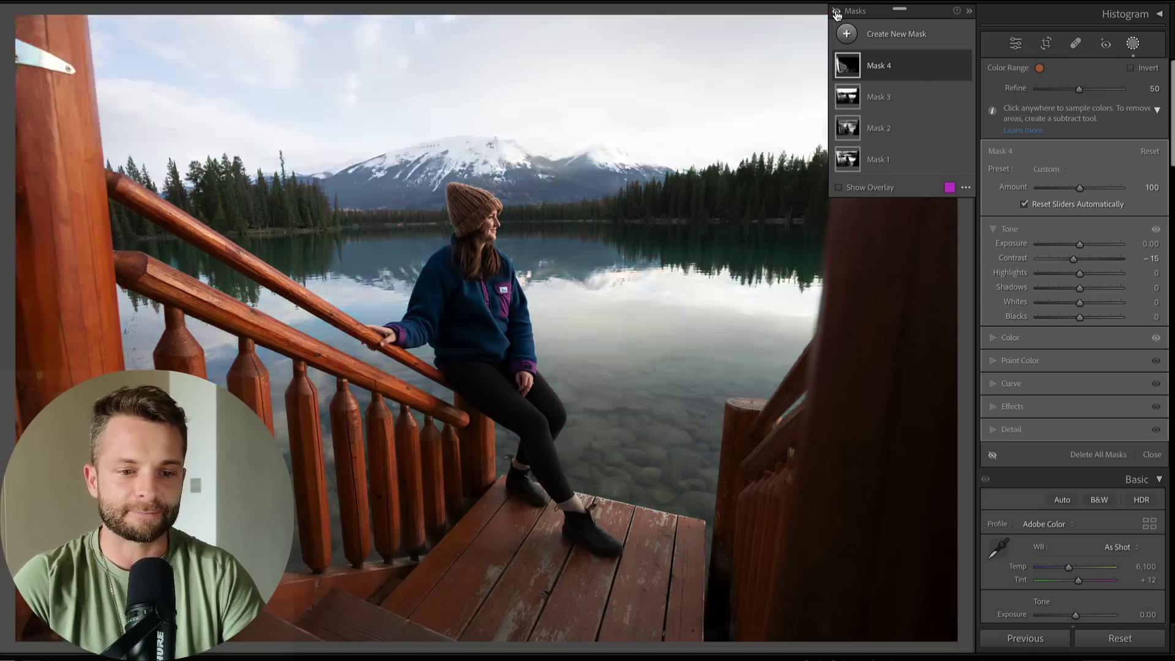
{"action": "left_click", "coordinate": [836, 11]}
{"action": "left_click", "coordinate": [836, 11]}
{"action": "left_click", "coordinate": [836, 11]}
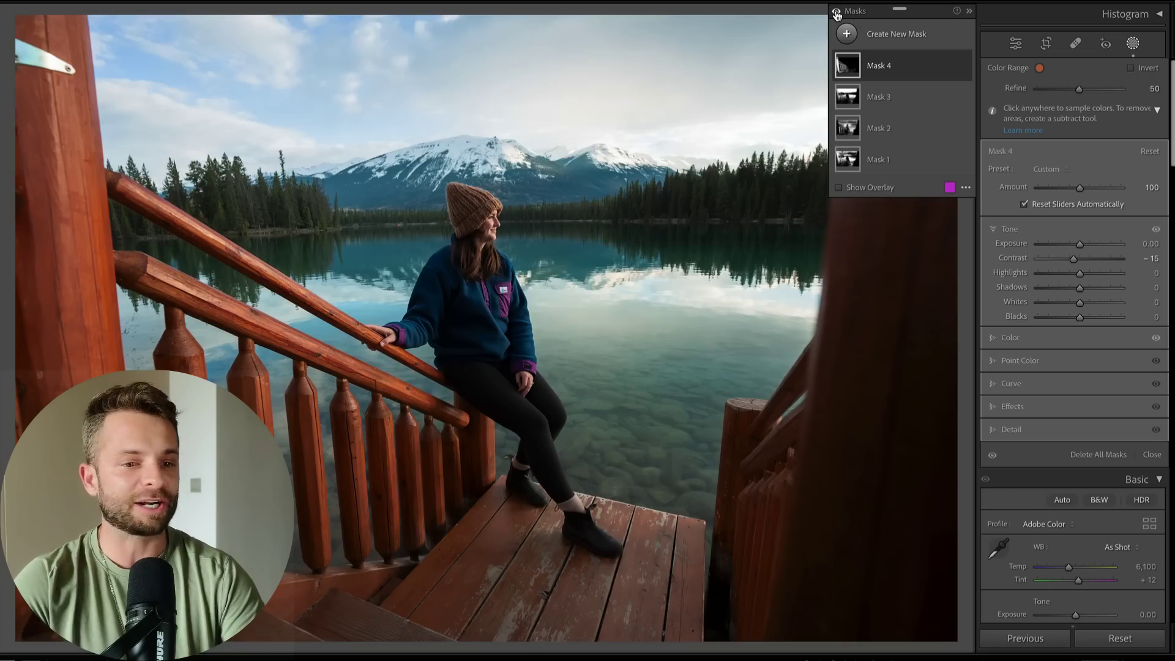
{"action": "left_click", "coordinate": [1015, 43]}
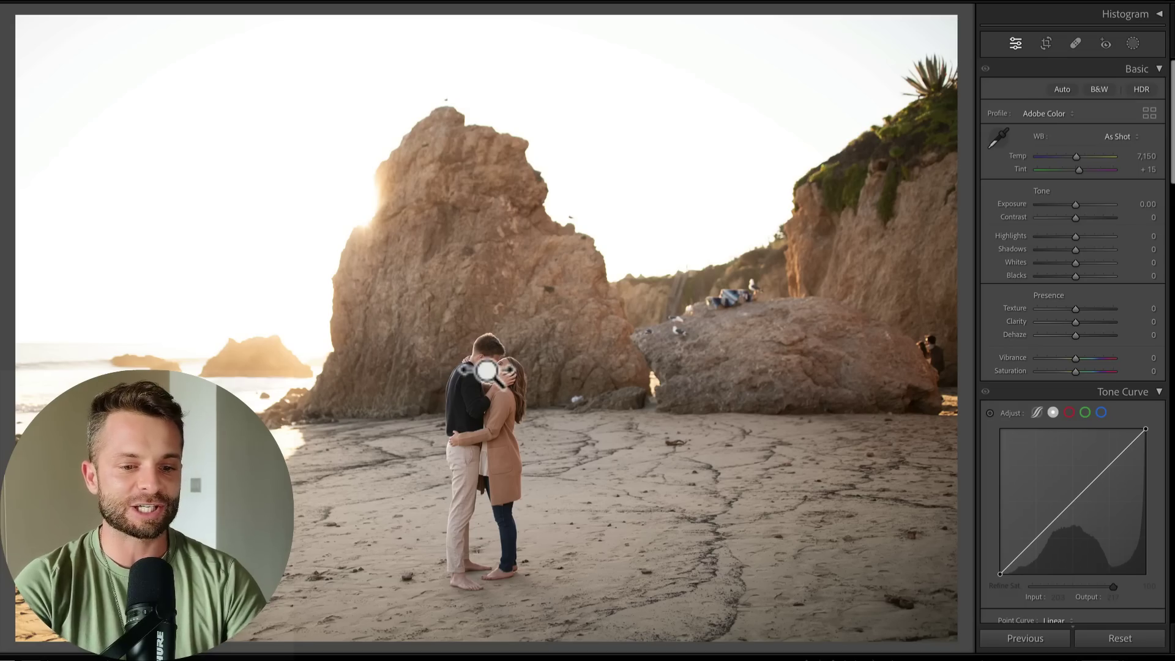
Add a color-range mask sampled from the man's head with Contrast 100
{"action": "key", "text": "shift+j"}
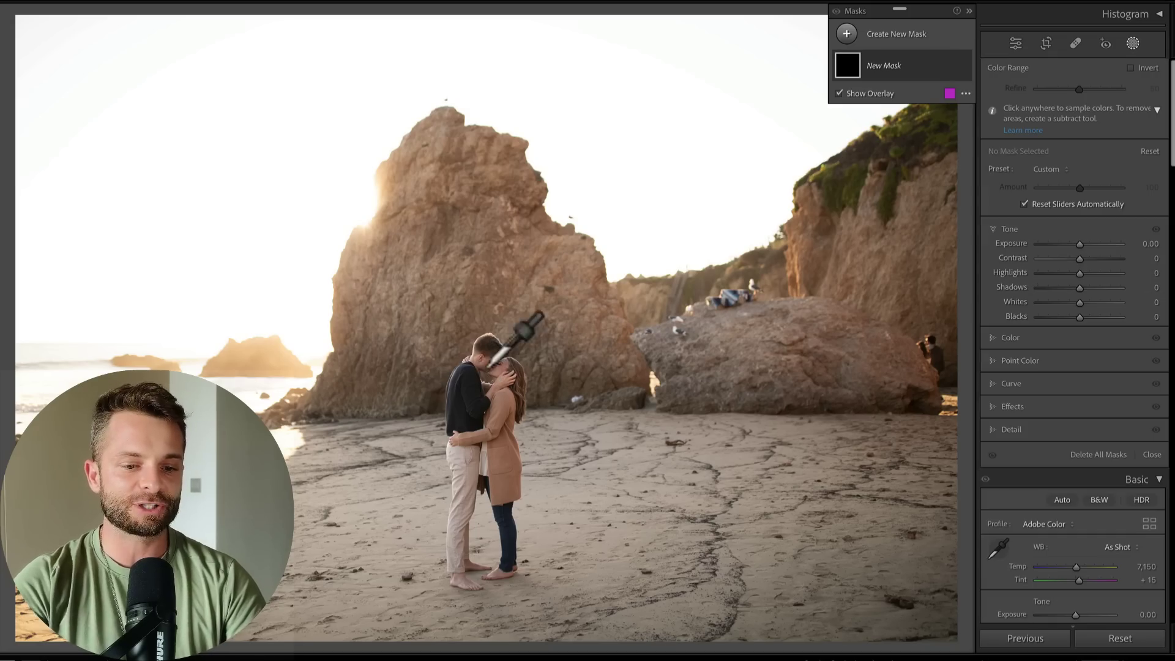
{"action": "left_click", "coordinate": [486, 360]}
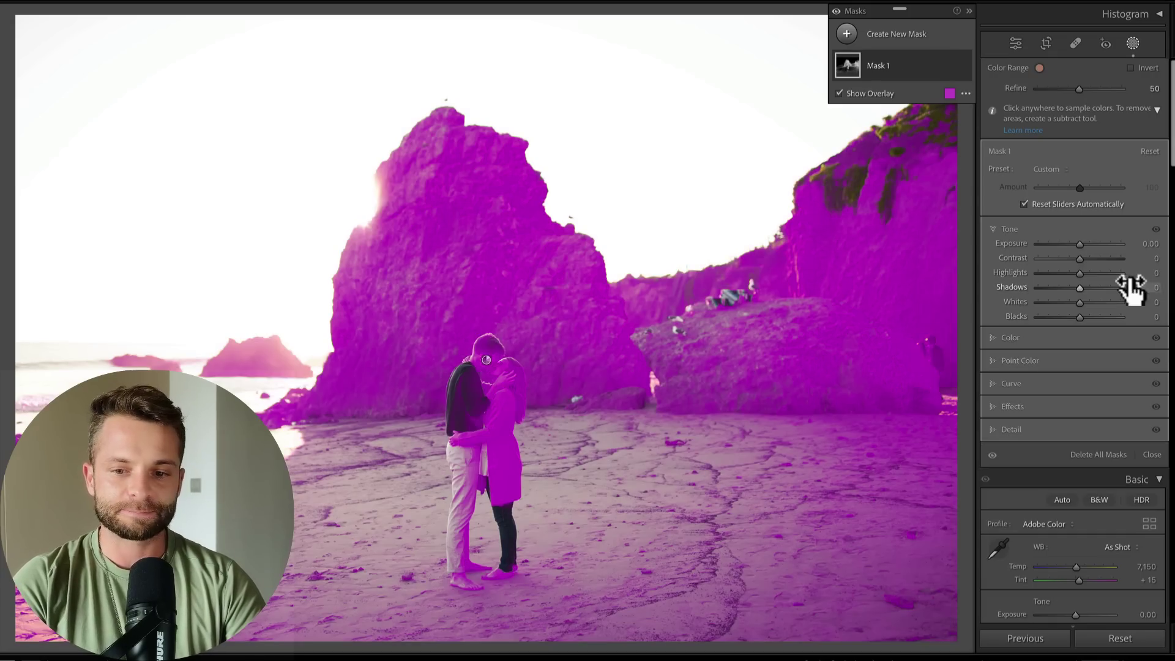
{"action": "left_click_drag", "start_coordinate": [1078, 259], "coordinate": [1128, 263]}
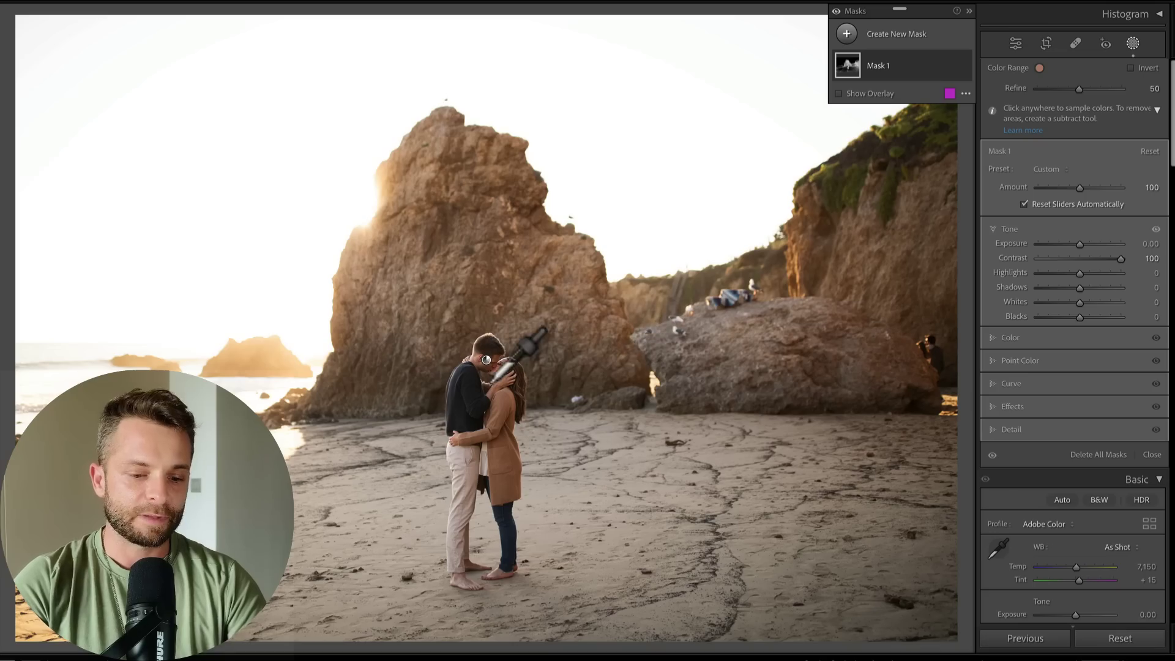
Add a color-range mask on the rocks with Contrast 46, Shadows -29, Whites -38
{"action": "key", "text": "shift+j"}
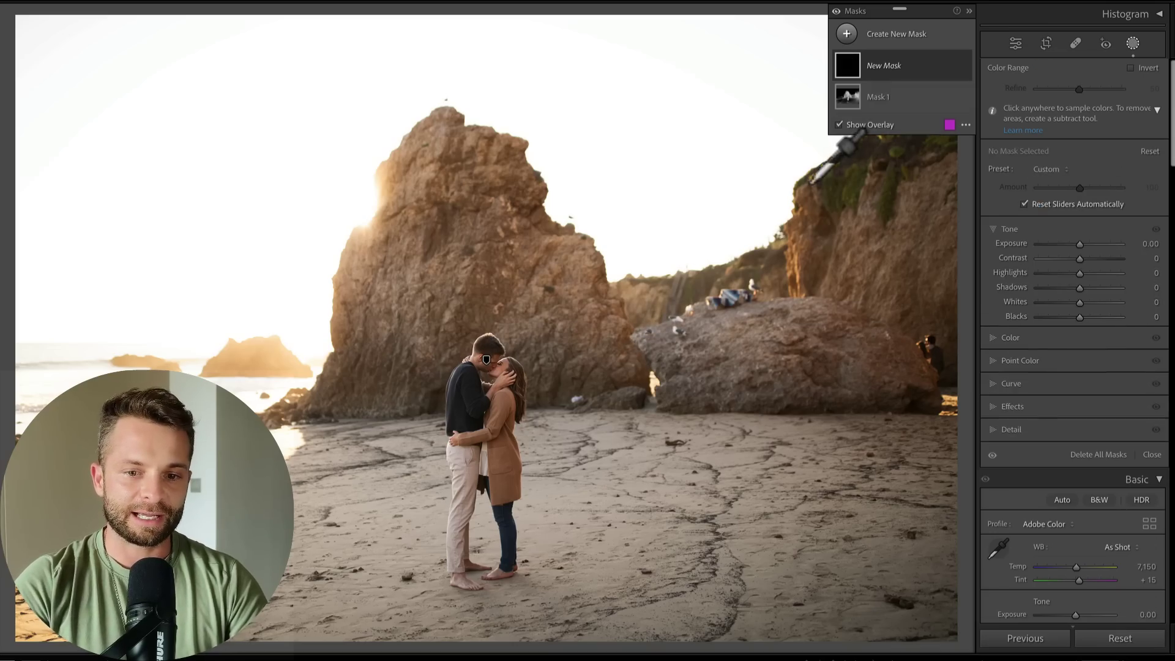
{"action": "left_click", "coordinate": [856, 180]}
{"action": "left_click_drag", "start_coordinate": [1056, 259], "coordinate": [1098, 258]}
{"action": "left_click", "coordinate": [1067, 288]}
{"action": "left_click_drag", "start_coordinate": [1067, 304], "coordinate": [1047, 308]}
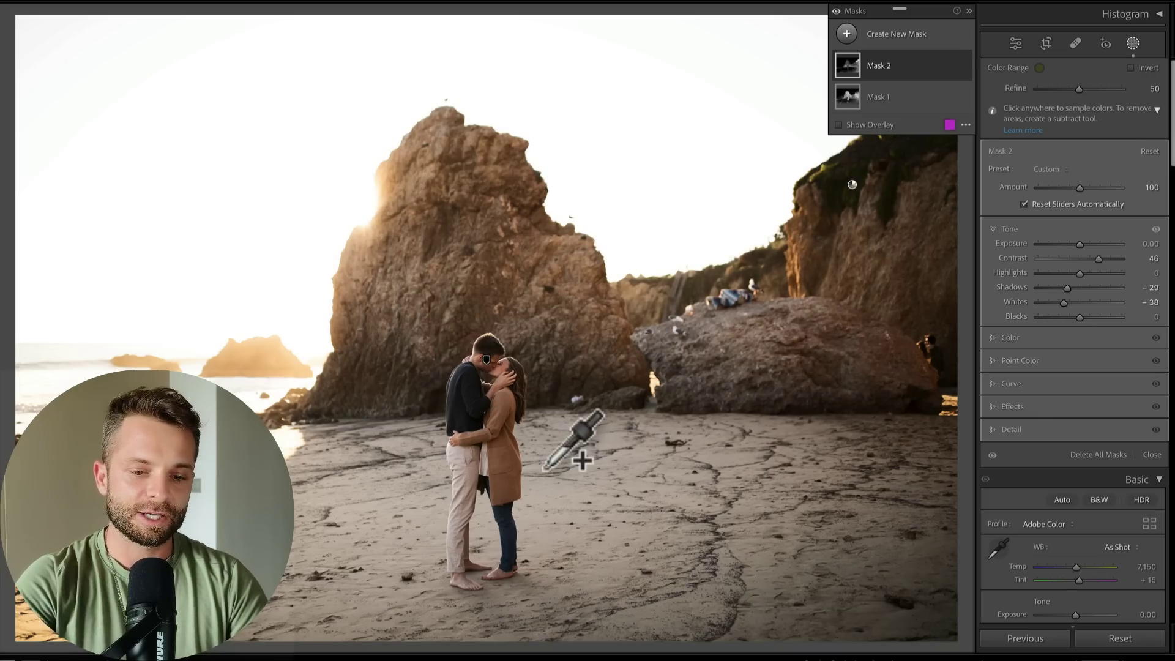
Add a luminance range mask sampled from the sand and lower its exposure slightly
{"action": "key", "text": "shift+q"}
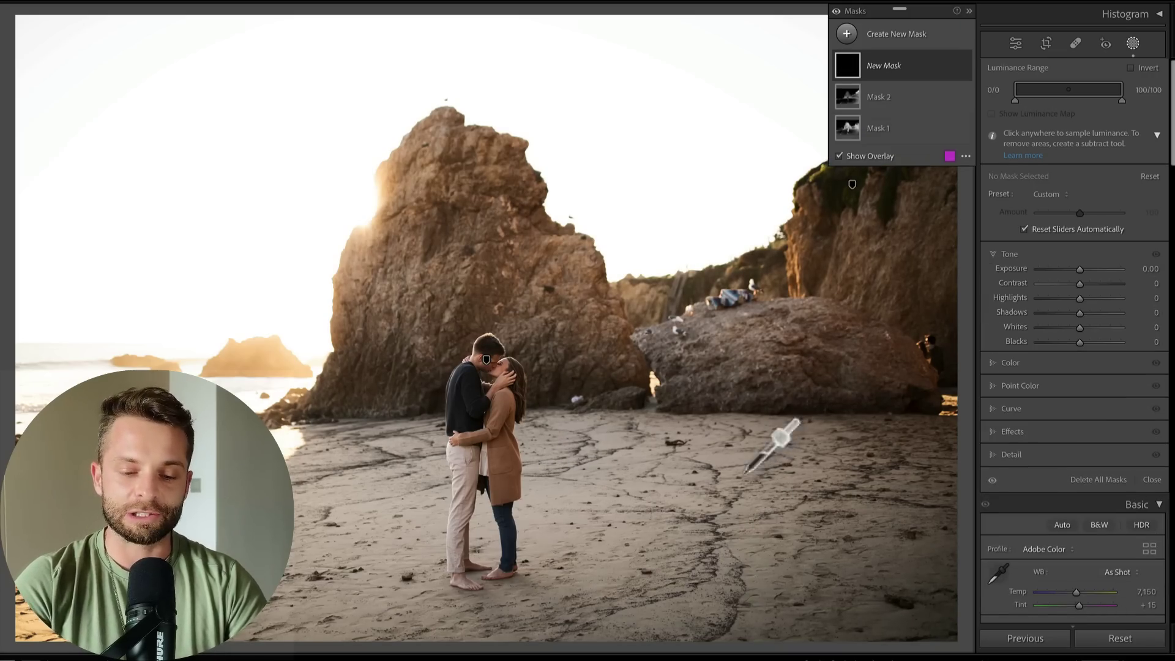
{"action": "left_click_drag", "start_coordinate": [741, 474], "coordinate": [842, 567]}
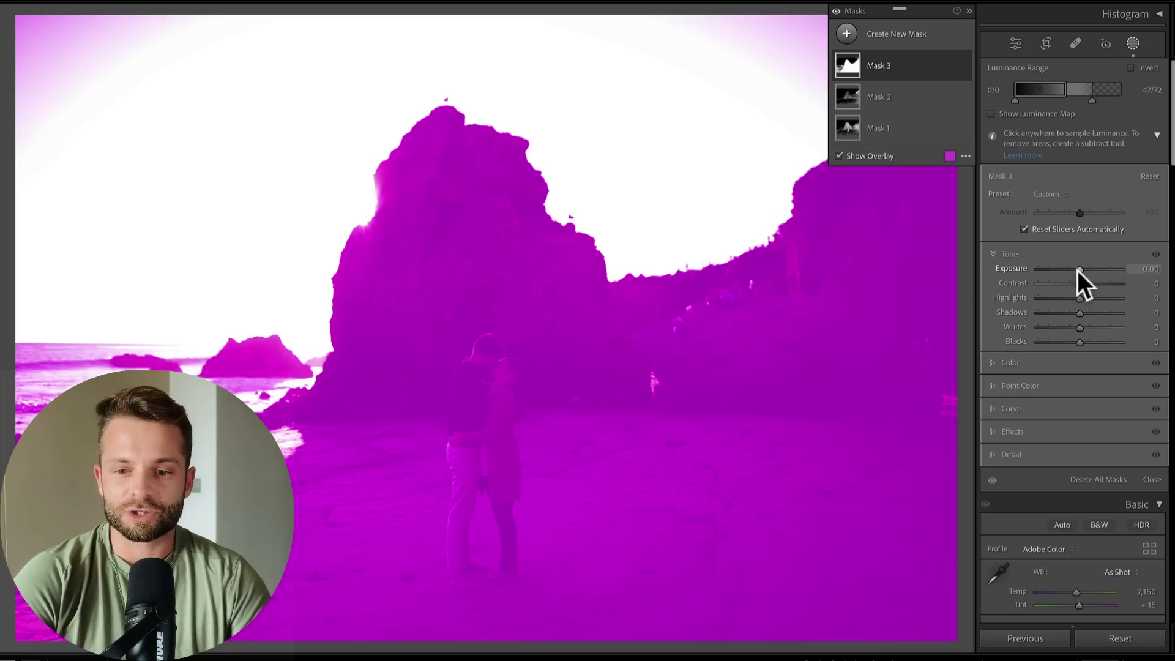
{"action": "left_click_drag", "start_coordinate": [1077, 270], "coordinate": [1081, 282]}
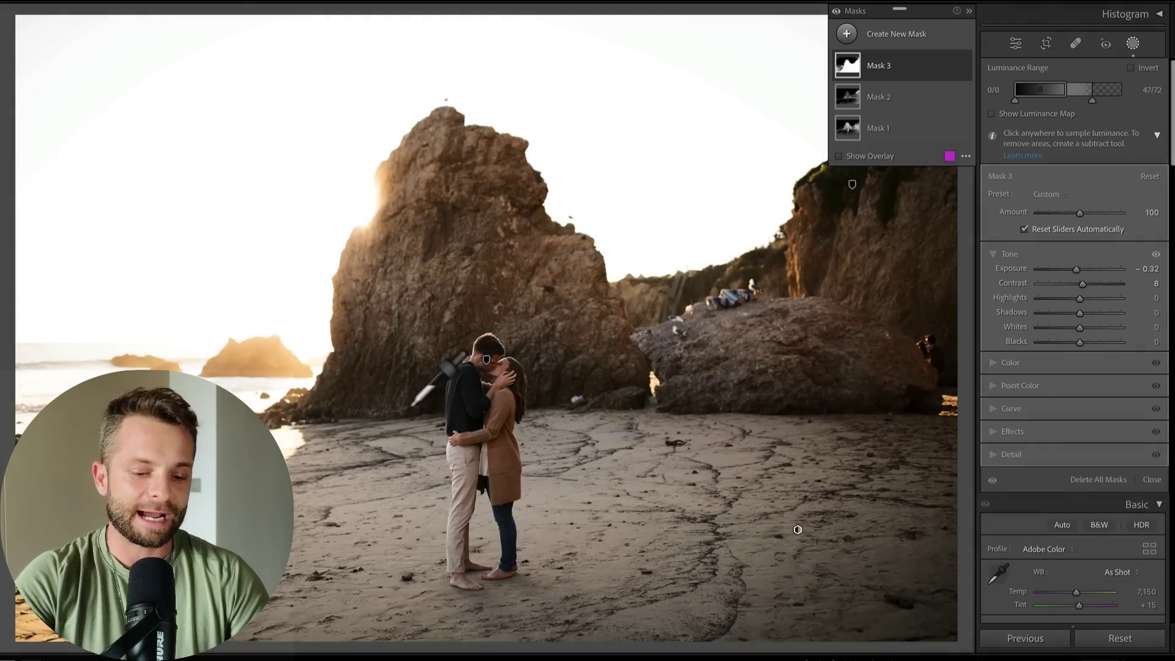
Add a luminance range mask on the rock, warm its temperature, and close masking
{"action": "key", "text": "shift+q"}
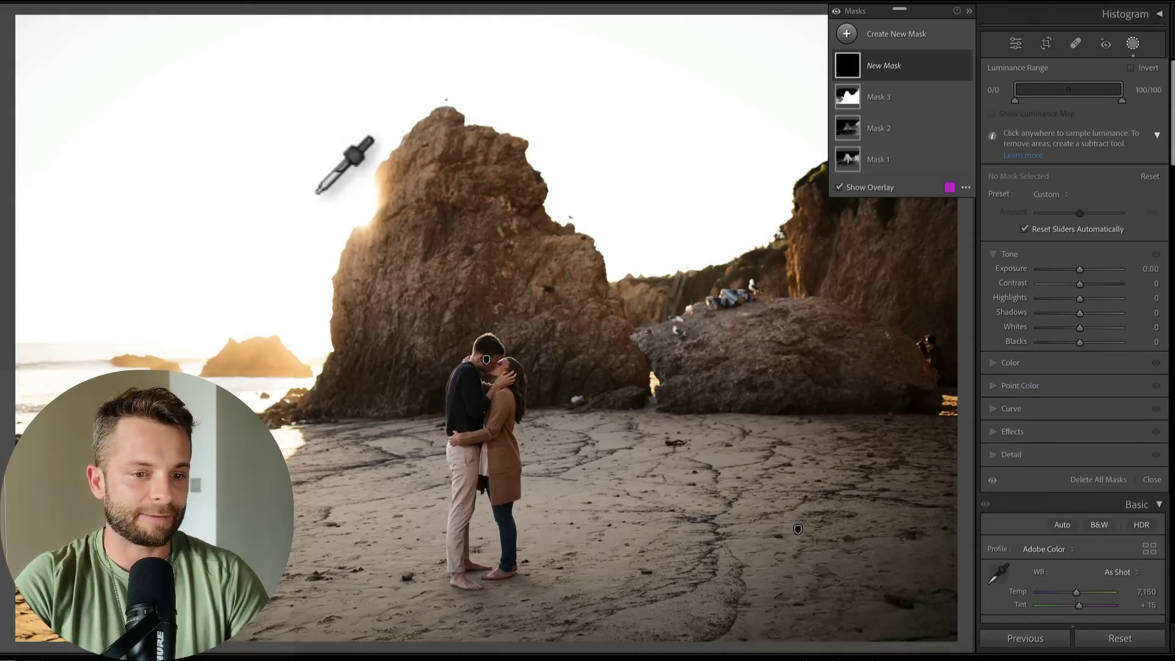
{"action": "left_click", "coordinate": [382, 189]}
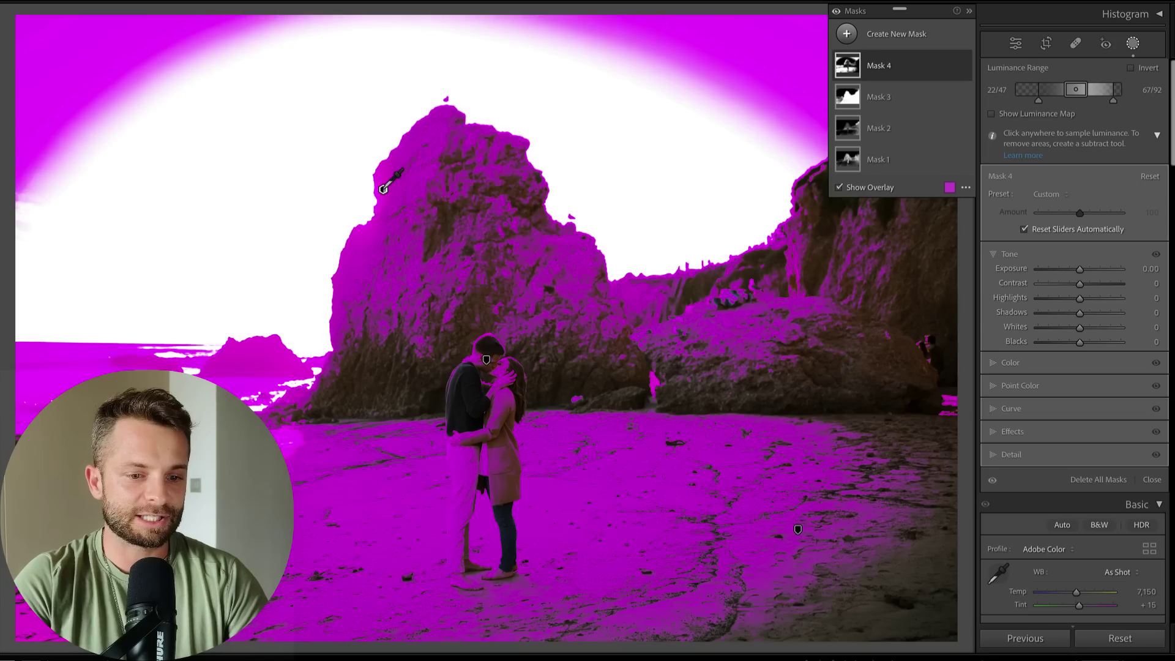
{"action": "left_click", "coordinate": [1005, 361]}
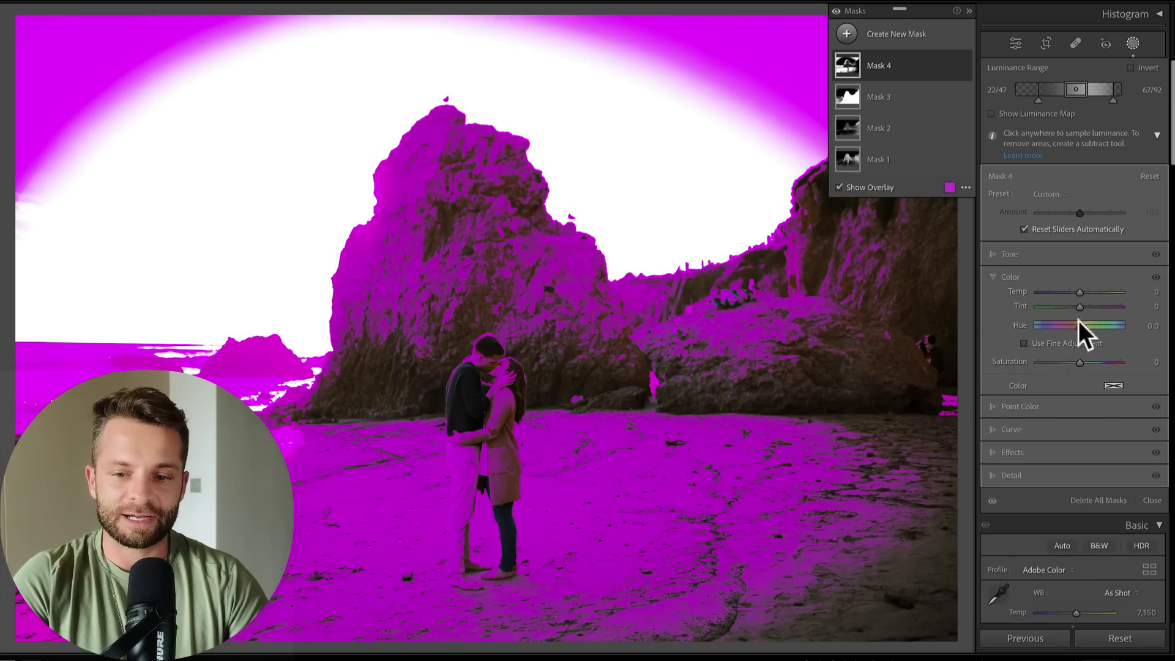
{"action": "left_click_drag", "start_coordinate": [1081, 292], "coordinate": [1095, 291]}
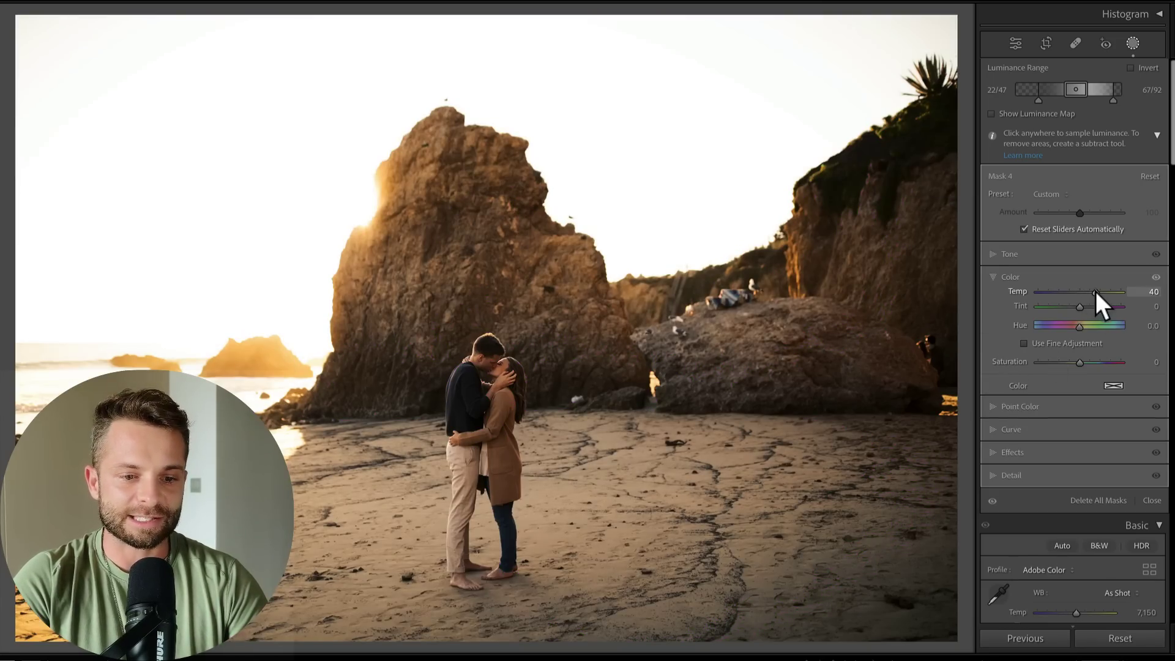
{"action": "key", "text": "shift+w"}
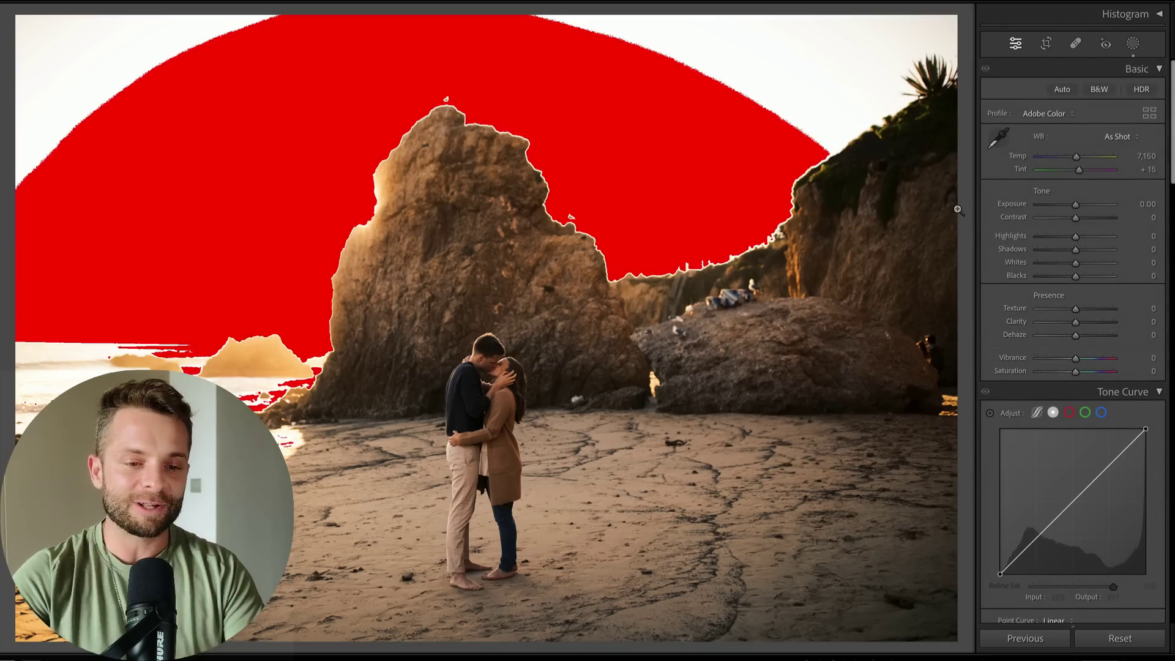
Compare the beach photo's masks on and off, then move to the forest couple photo
{"action": "key", "text": "k"}
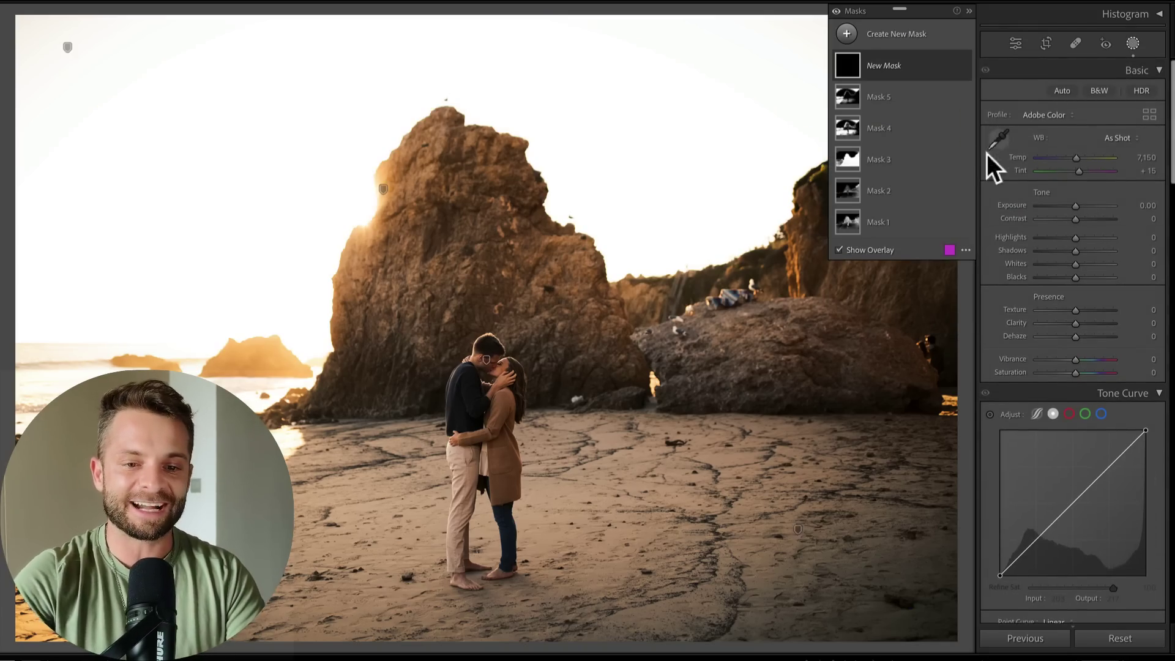
{"action": "left_click", "coordinate": [837, 13]}
{"action": "left_click", "coordinate": [837, 12]}
{"action": "left_click", "coordinate": [837, 12]}
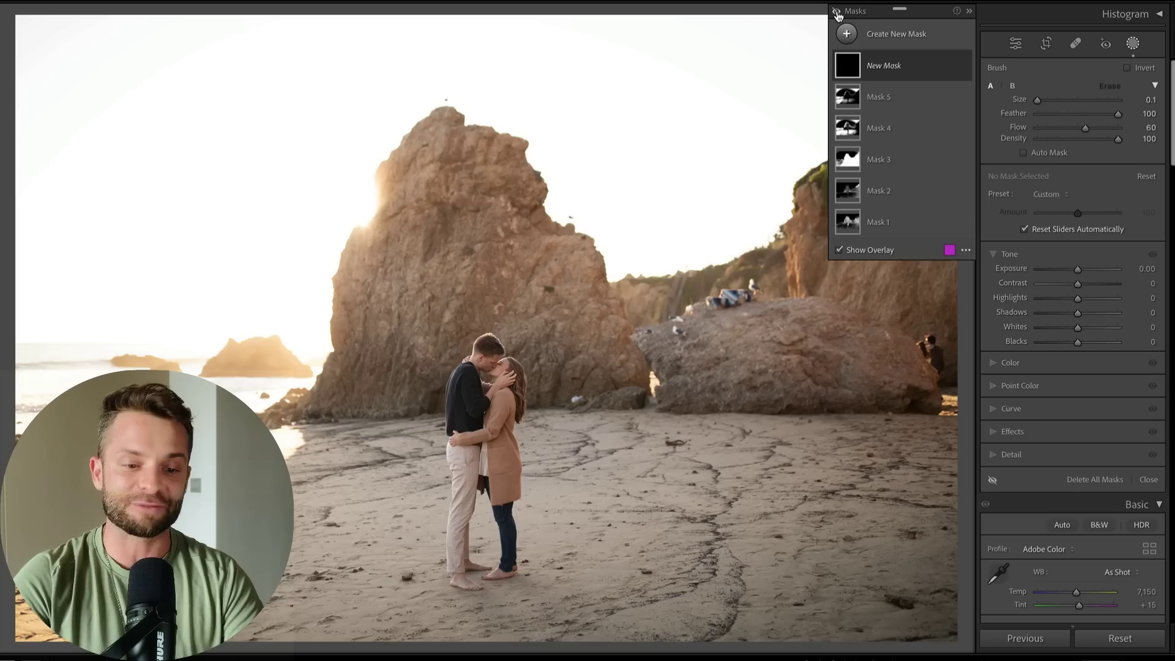
{"action": "left_click", "coordinate": [837, 12]}
{"action": "key", "text": "k"}
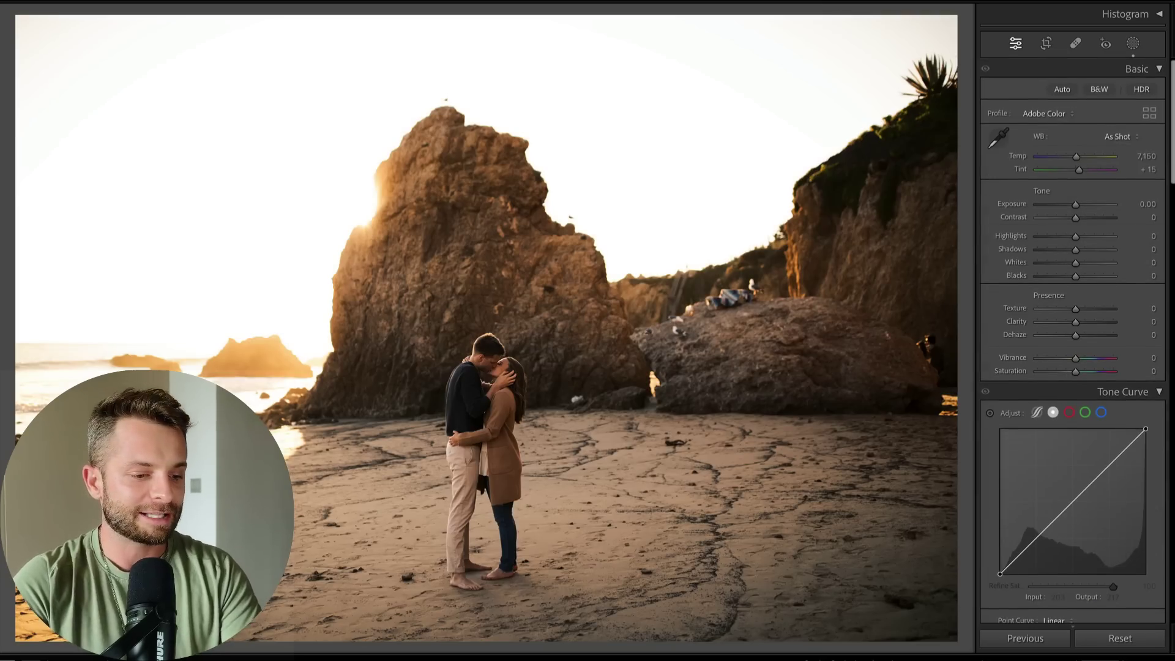
{"action": "key", "text": "Right"}
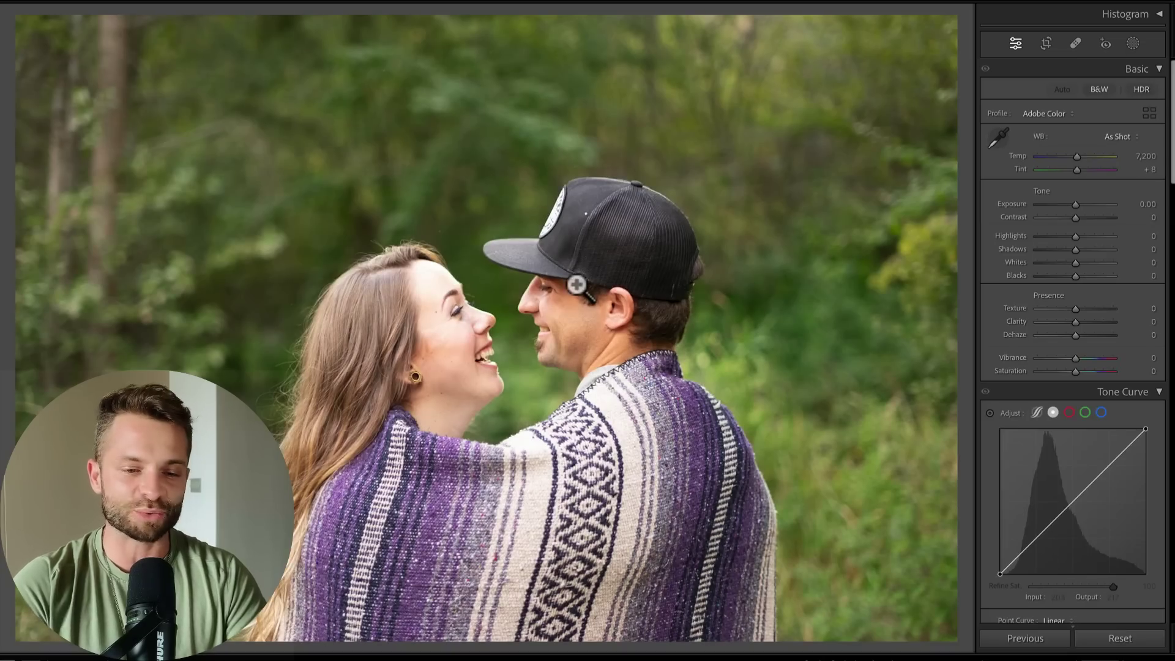
Fit the forest photo in view, set Exposure to -1.20, and start a luminance range mask
{"action": "left_click", "coordinate": [578, 288]}
{"action": "left_click", "coordinate": [260, 378]}
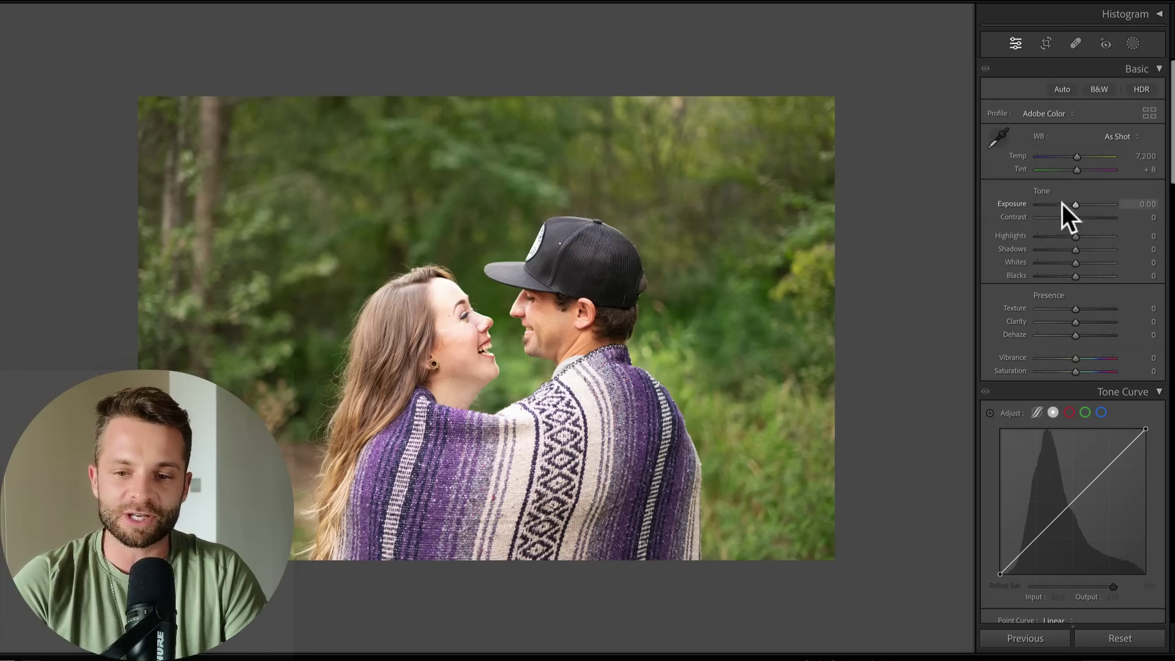
{"action": "left_click_drag", "start_coordinate": [1063, 206], "coordinate": [1068, 206]}
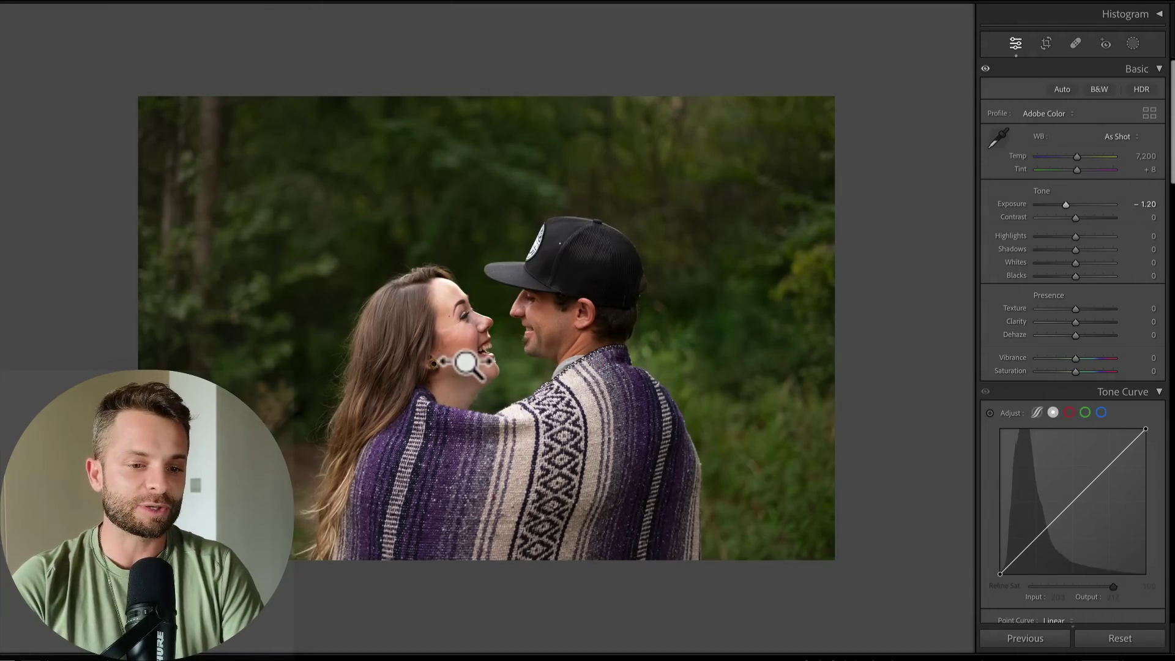
{"action": "key", "text": "shift+q"}
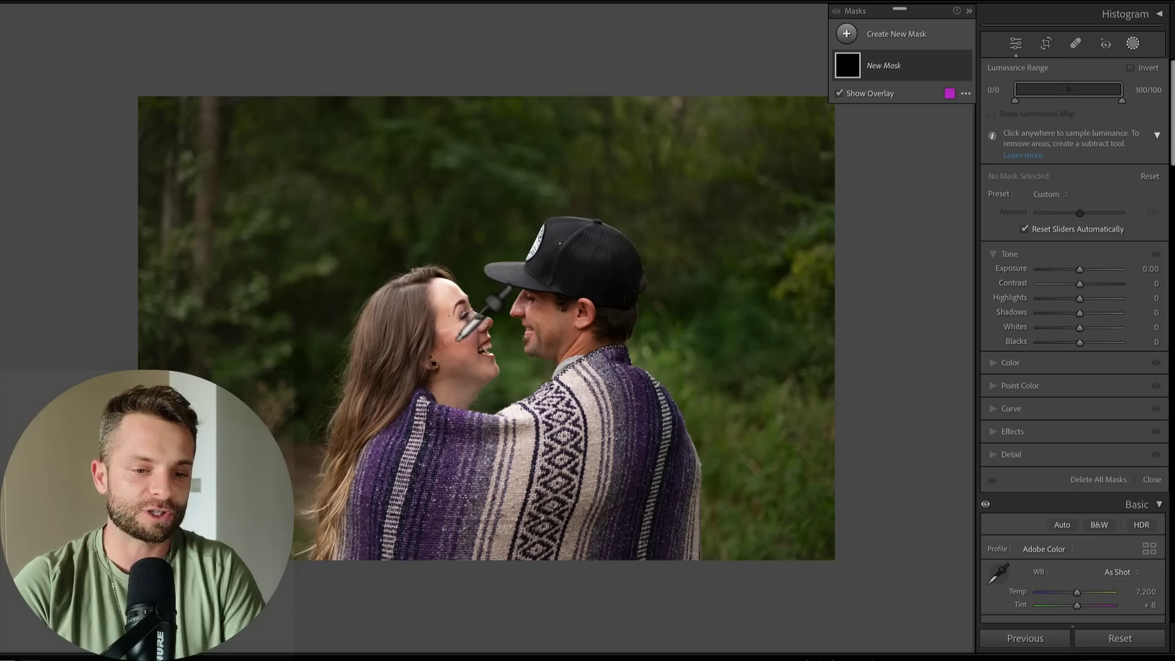
Sample the face, then add a skin color-range mask with Contrast -47, Highlights -28
{"action": "left_click", "coordinate": [457, 341]}
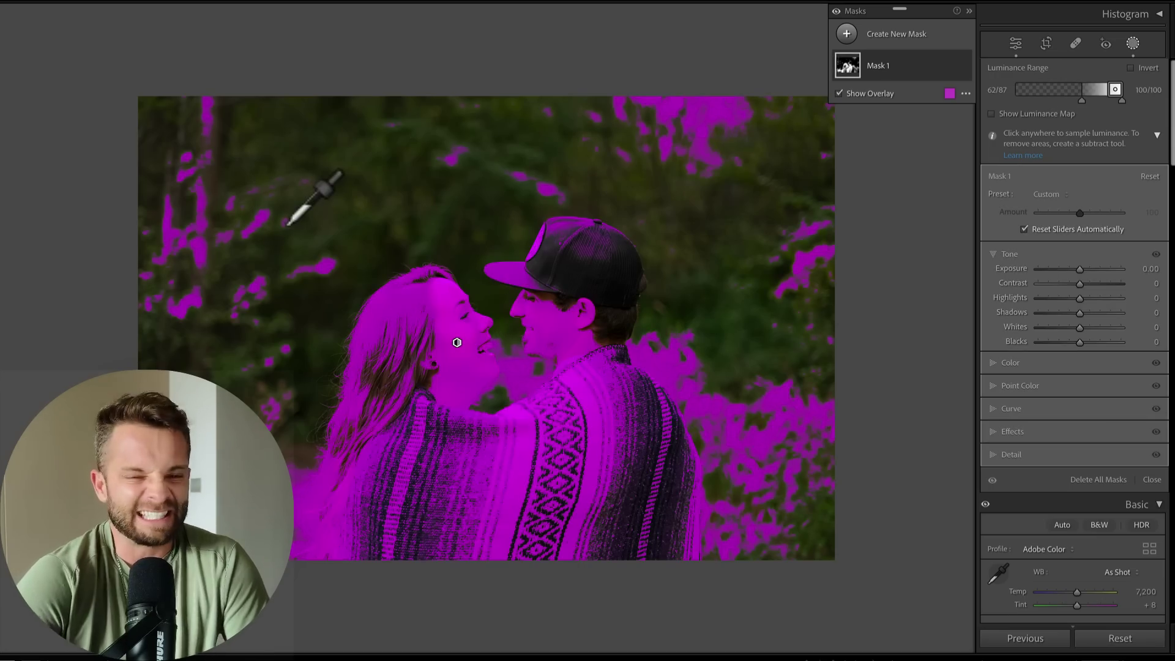
{"action": "key", "text": "shift+j"}
{"action": "left_click", "coordinate": [469, 347]}
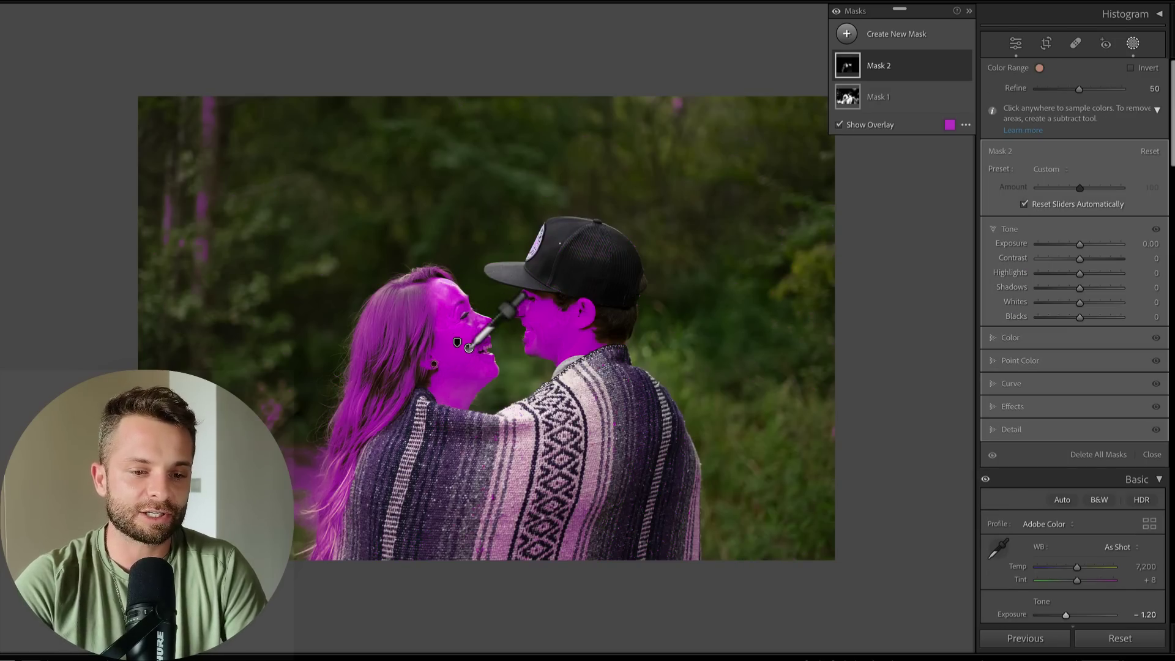
{"action": "left_click_drag", "start_coordinate": [1080, 258], "coordinate": [1060, 257]}
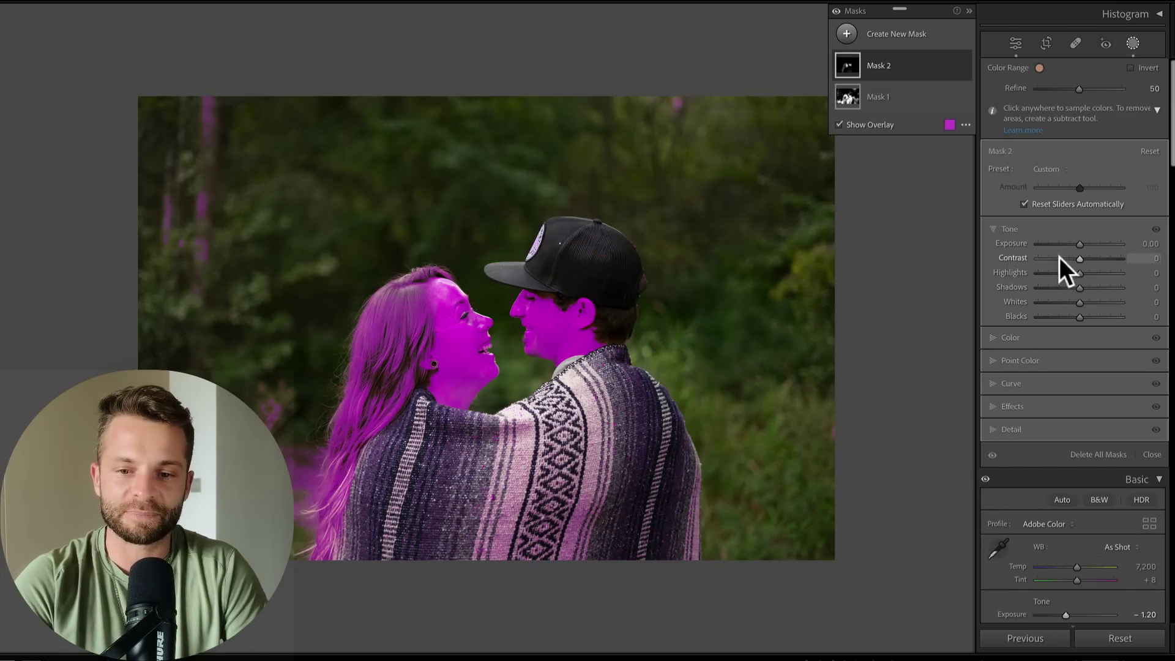
{"action": "key", "text": "o"}
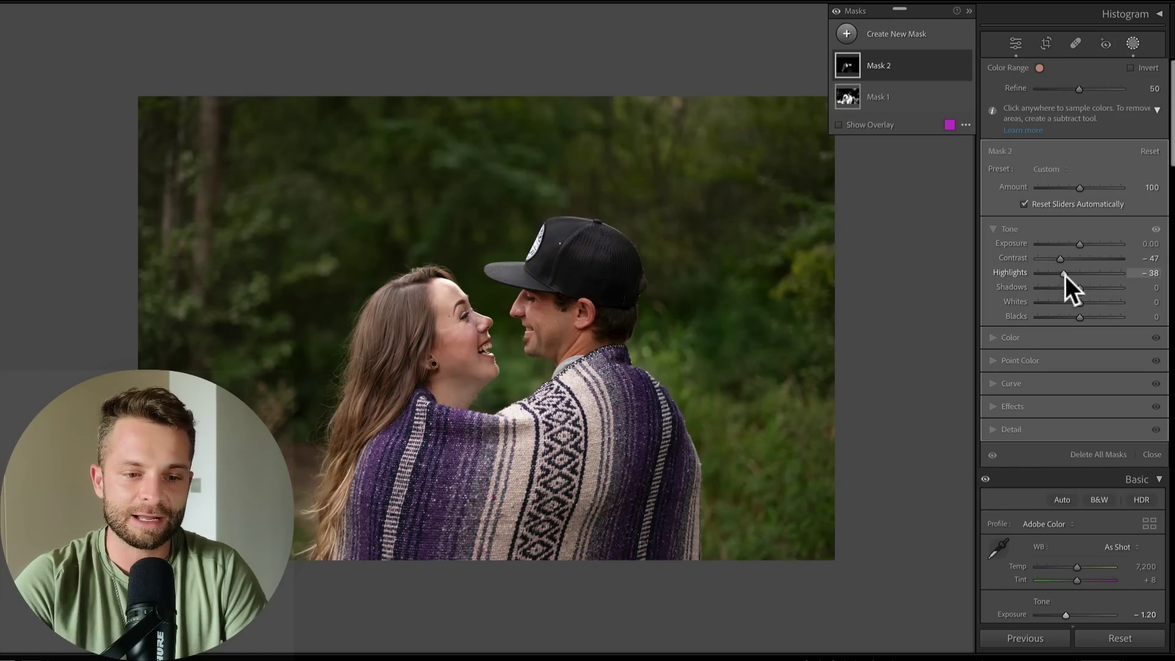
{"action": "left_click_drag", "start_coordinate": [1066, 272], "coordinate": [1068, 273]}
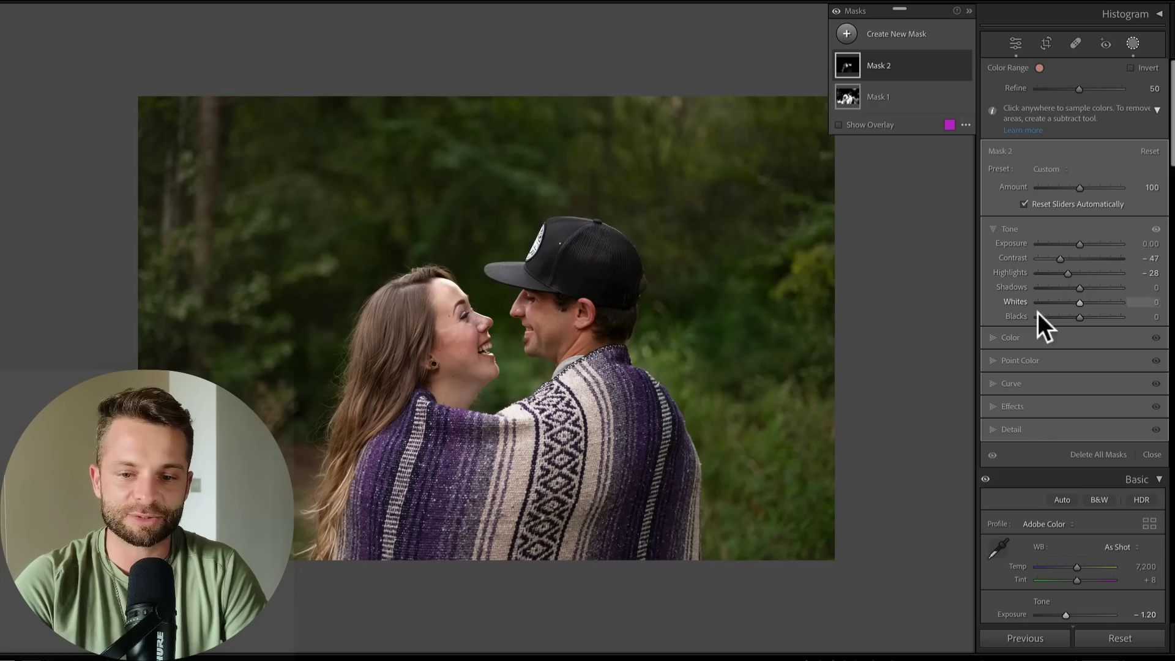
Give the skin mask Saturation -27 and a peach color tint, then compare it on and off
{"action": "left_click", "coordinate": [1004, 338]}
{"action": "left_click_drag", "start_coordinate": [1049, 340], "coordinate": [1068, 336]}
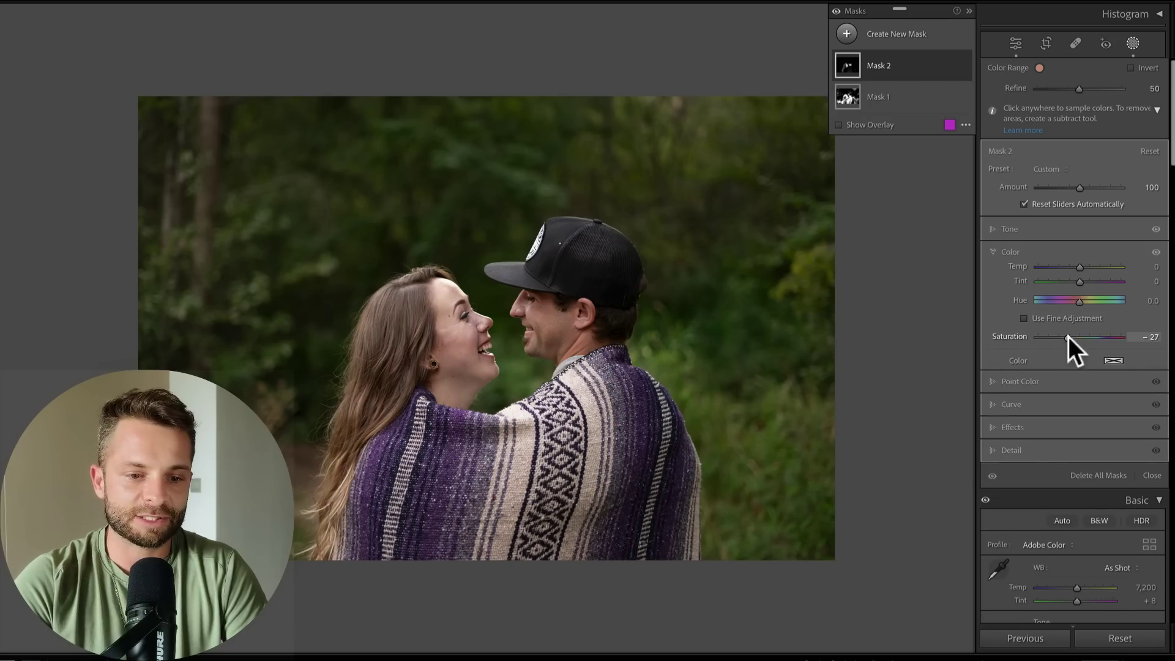
{"action": "left_click", "coordinate": [1114, 360]}
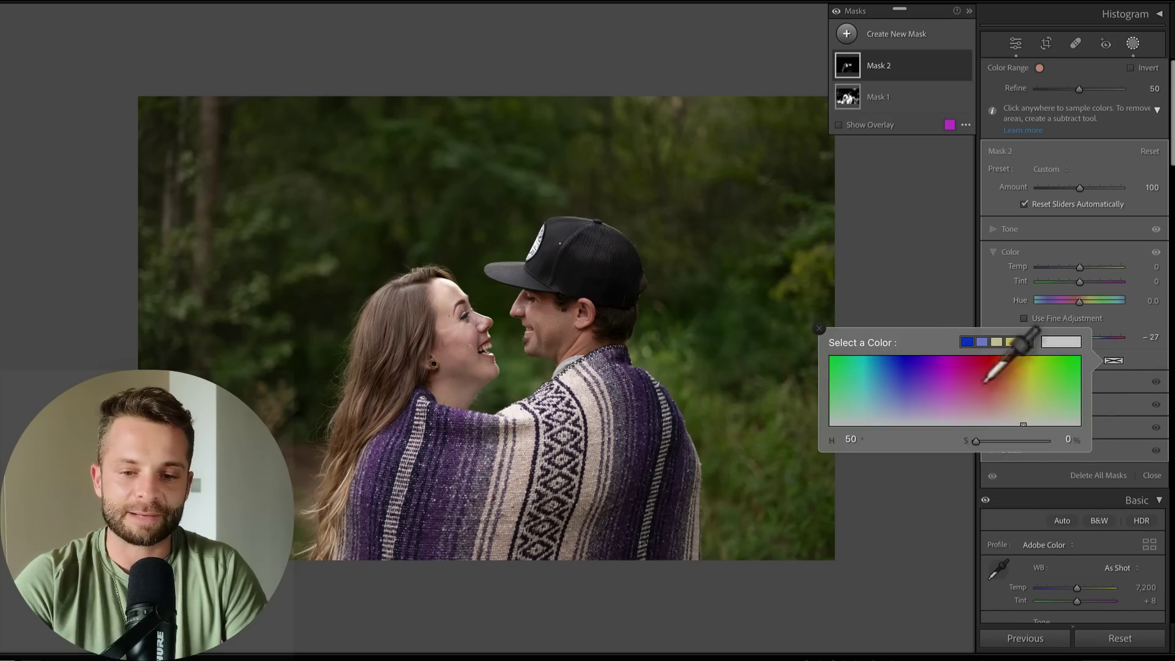
{"action": "mouse_move", "coordinate": [1034, 374]}
{"action": "left_mouse_down"}
{"action": "mouse_move", "coordinate": [1002, 370]}
{"action": "mouse_move", "coordinate": [1005, 395]}
{"action": "left_mouse_up"}
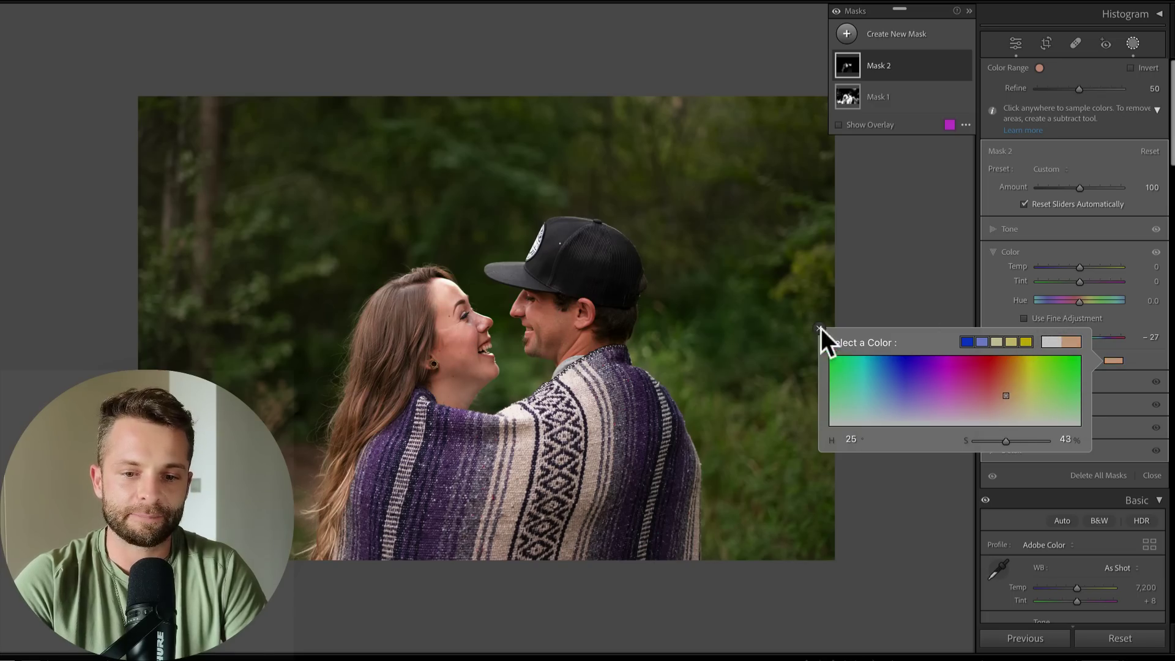
{"action": "left_click", "coordinate": [821, 328]}
{"action": "left_click", "coordinate": [964, 65]}
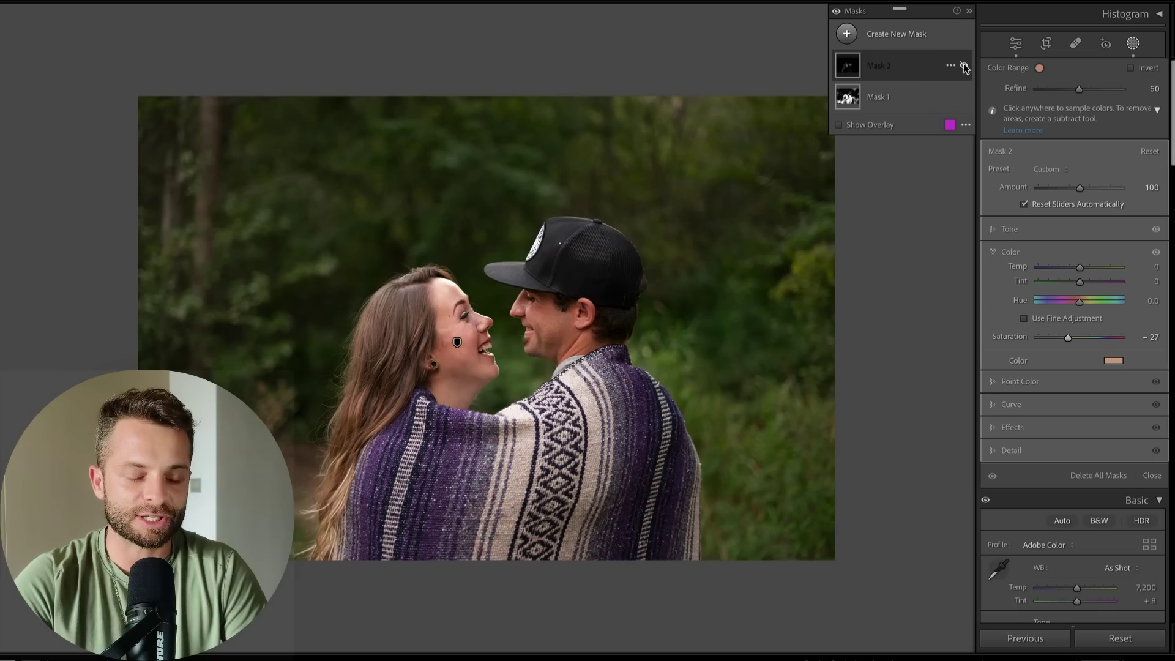
{"action": "left_click", "coordinate": [964, 65]}
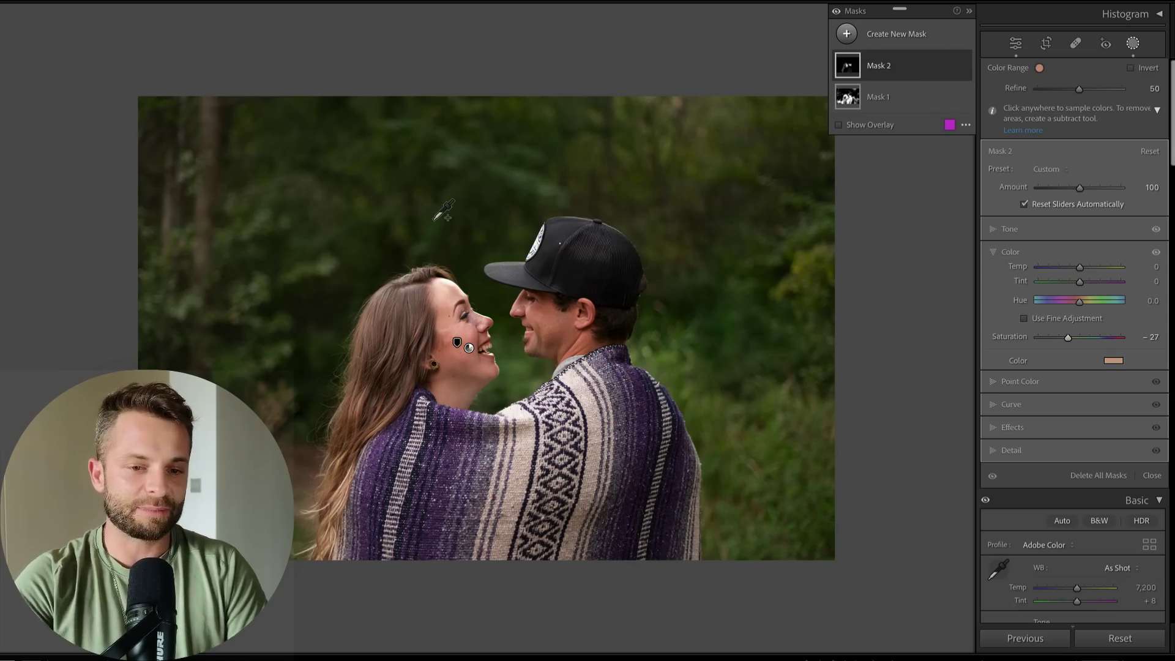
Add a luminance mask on the background greenery with Temp -11, Tint -11, Saturation -12
{"action": "key", "text": "shift+q"}
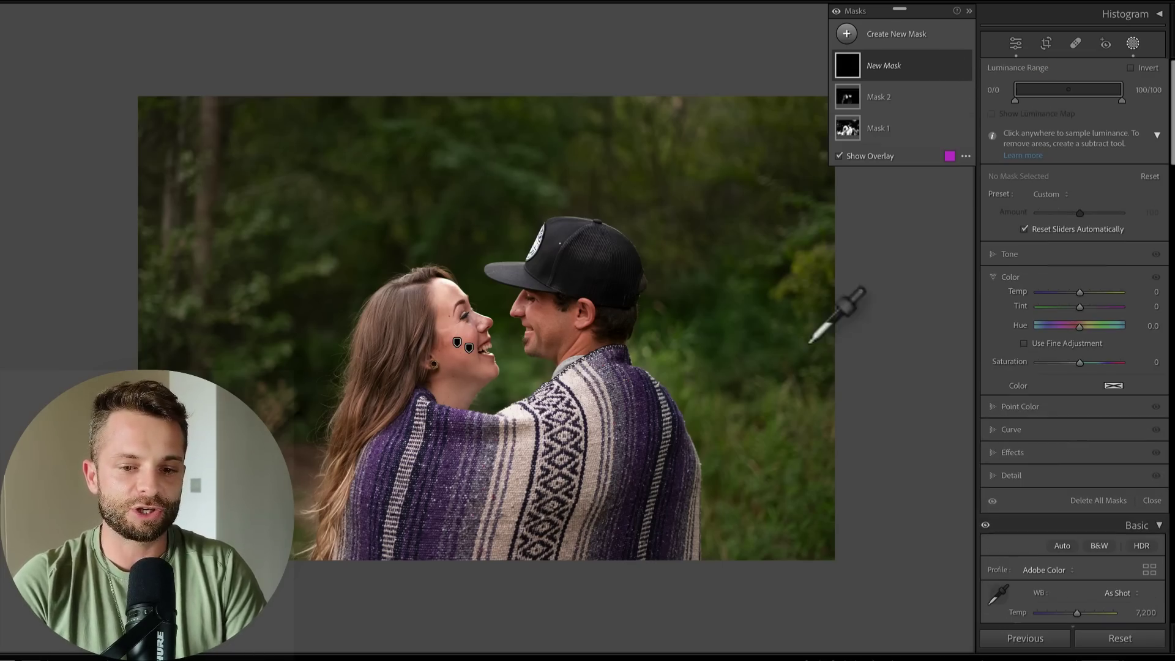
{"action": "left_click", "coordinate": [737, 335]}
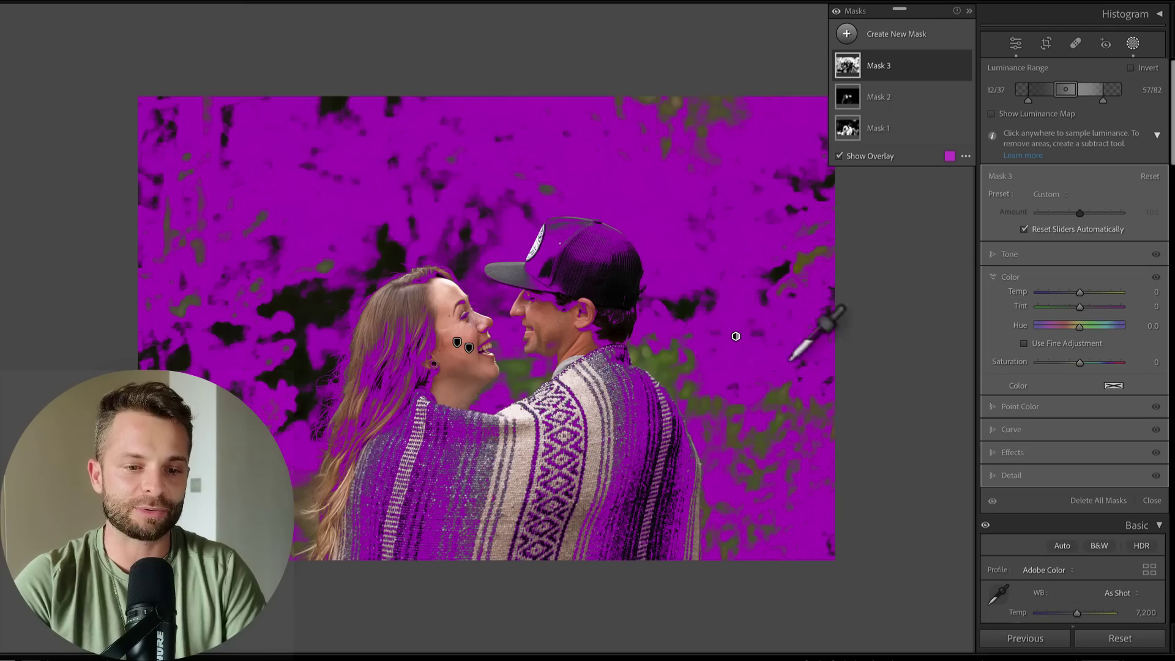
{"action": "left_click_drag", "start_coordinate": [1080, 291], "coordinate": [1073, 307]}
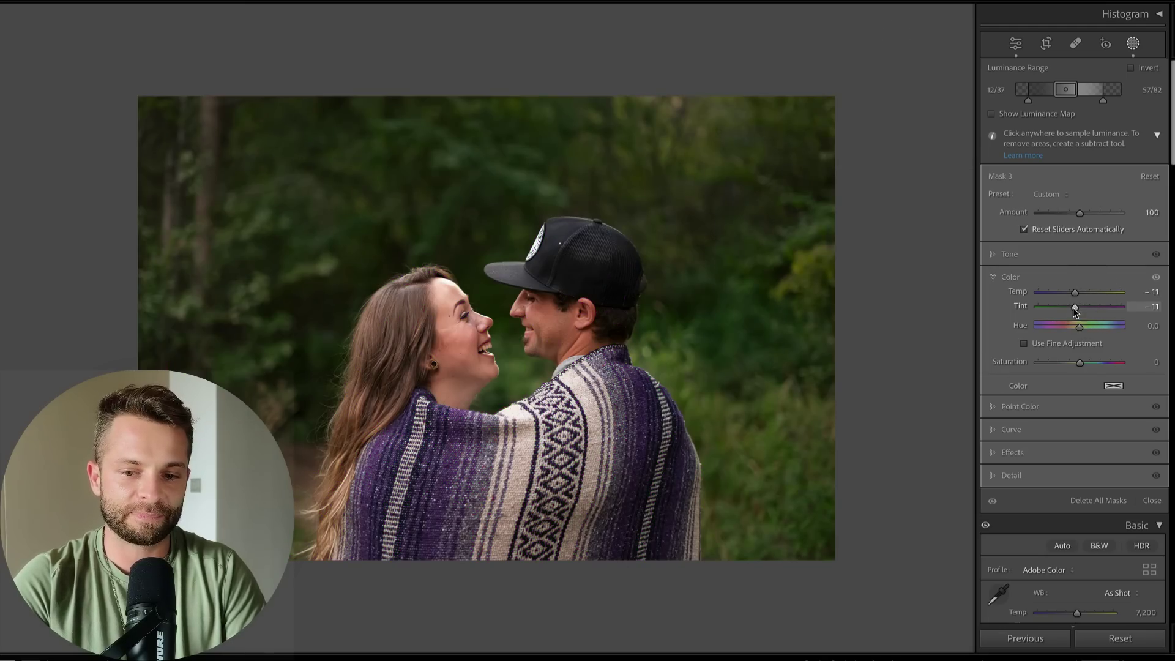
{"action": "left_click_drag", "start_coordinate": [1079, 362], "coordinate": [1053, 361]}
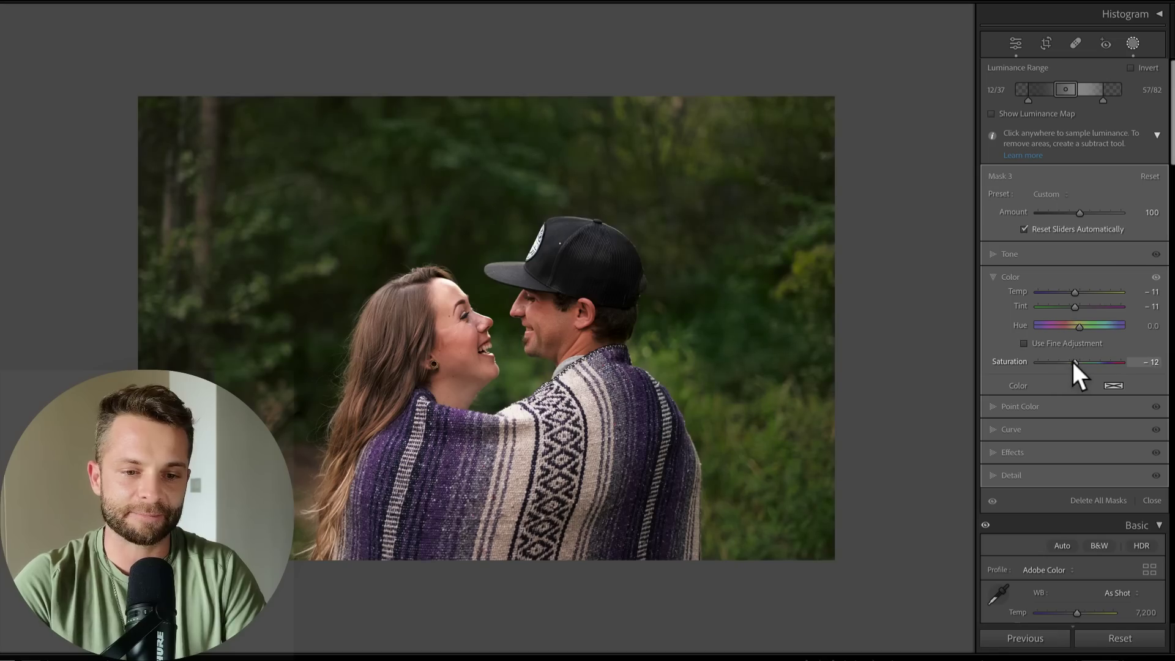
Set Mask 3 to Contrast 6, Whites 38, Blacks -100, range 32/64, and Amount 0
{"action": "left_click", "coordinate": [1010, 253]}
{"action": "mouse_move", "coordinate": [1074, 278]}
{"action": "left_mouse_down"}
{"action": "mouse_move", "coordinate": [1100, 281]}
{"action": "mouse_move", "coordinate": [1081, 280]}
{"action": "left_mouse_up"}
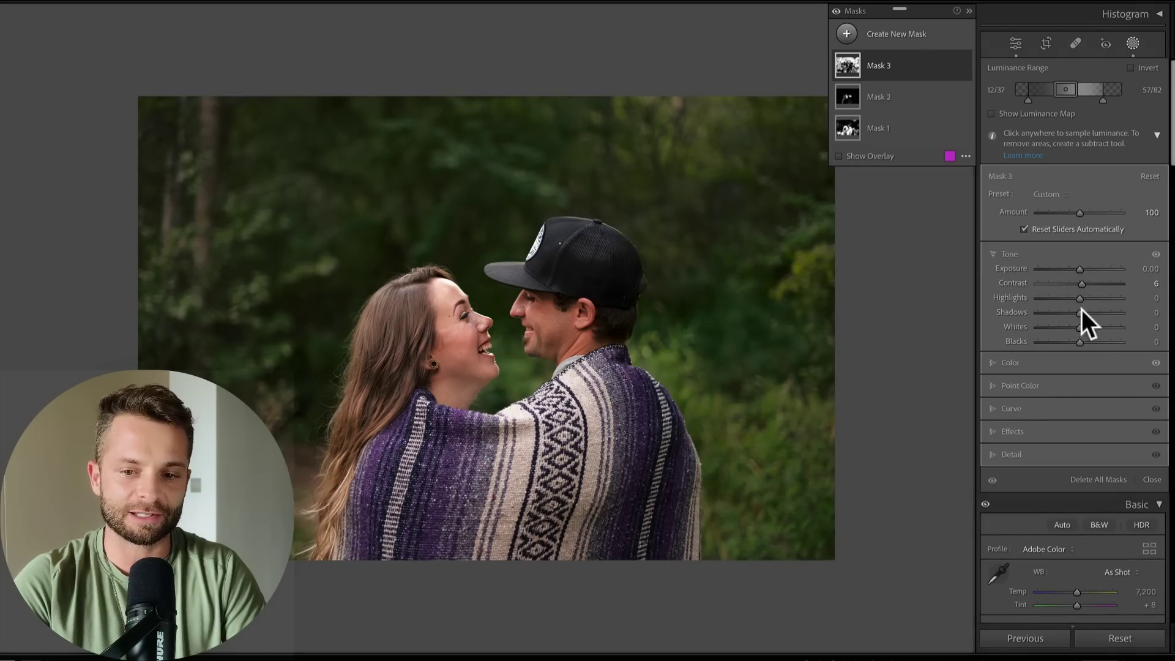
{"action": "left_click", "coordinate": [1095, 329]}
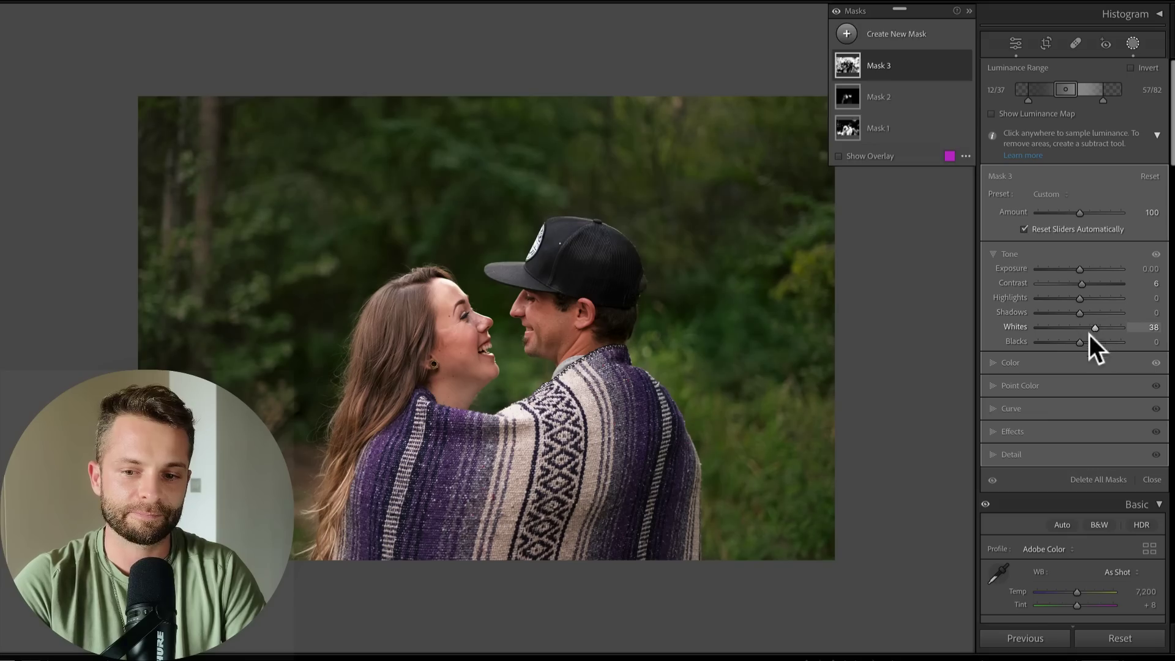
{"action": "left_click_drag", "start_coordinate": [1084, 341], "coordinate": [968, 343]}
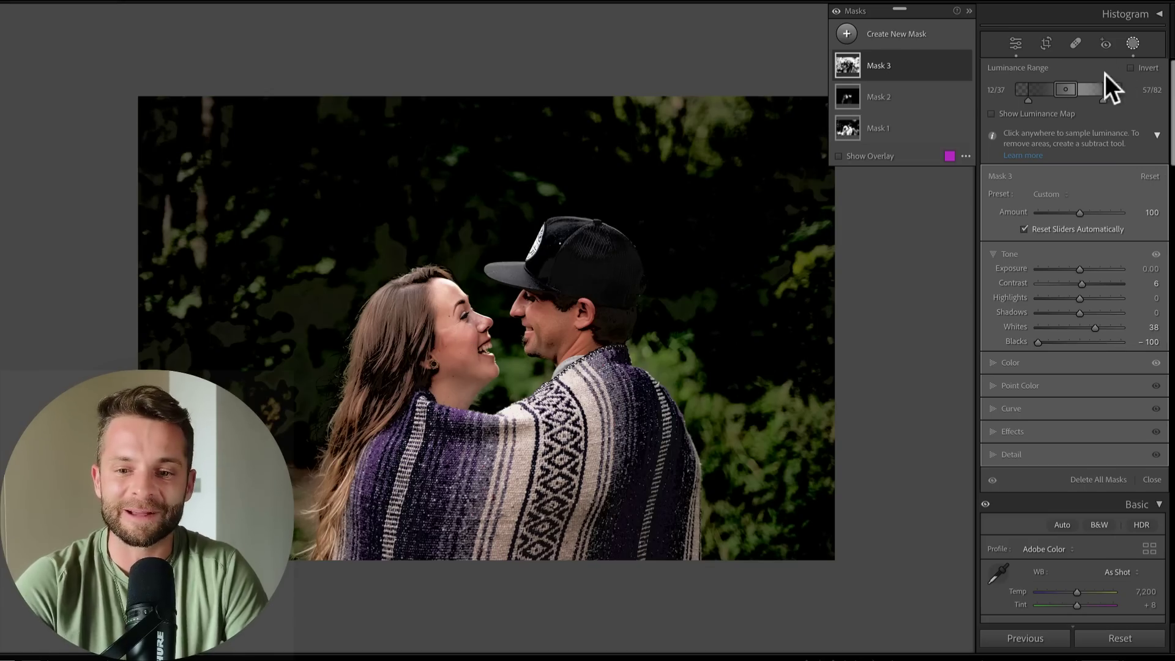
{"action": "left_click_drag", "start_coordinate": [1053, 89], "coordinate": [1084, 89]}
{"action": "left_click_drag", "start_coordinate": [1053, 208], "coordinate": [1037, 209]}
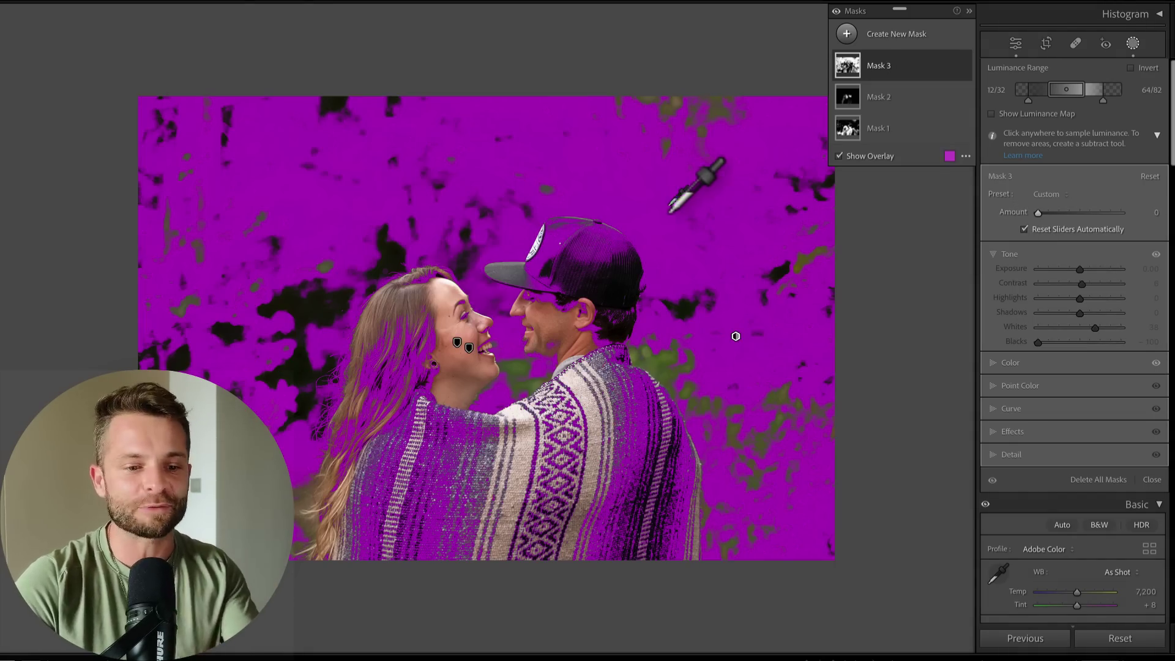
{"action": "left_click", "coordinate": [886, 65]}
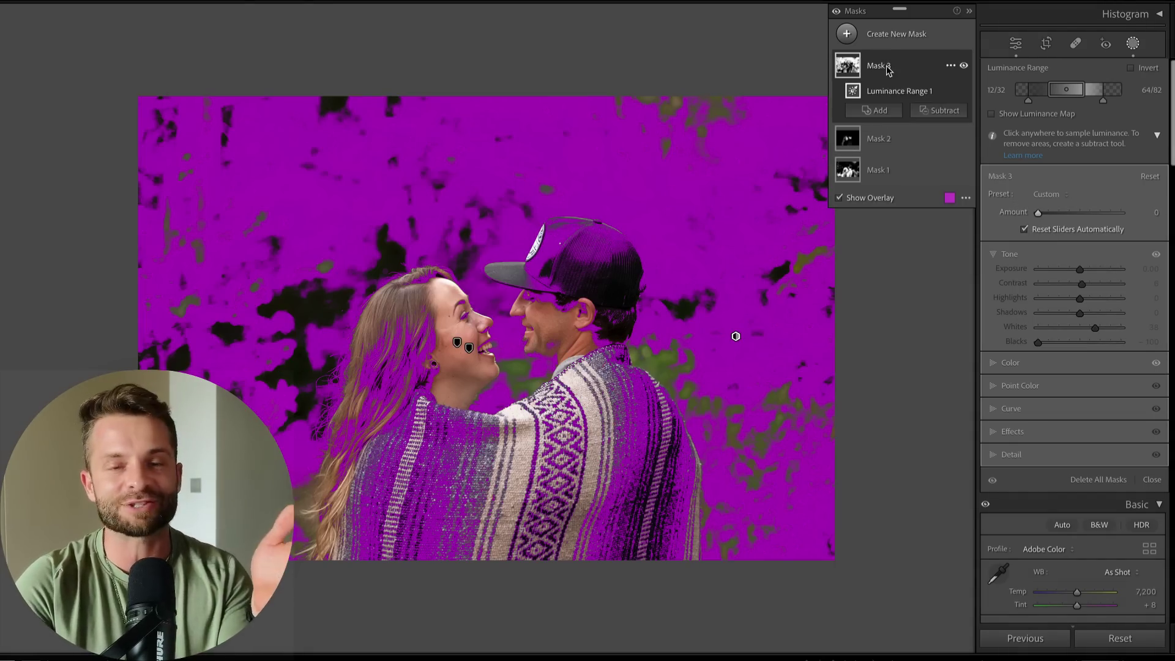
Delete Mask 3's Luminance Range 1 component and close the masking tools
{"action": "key", "text": "Delete"}
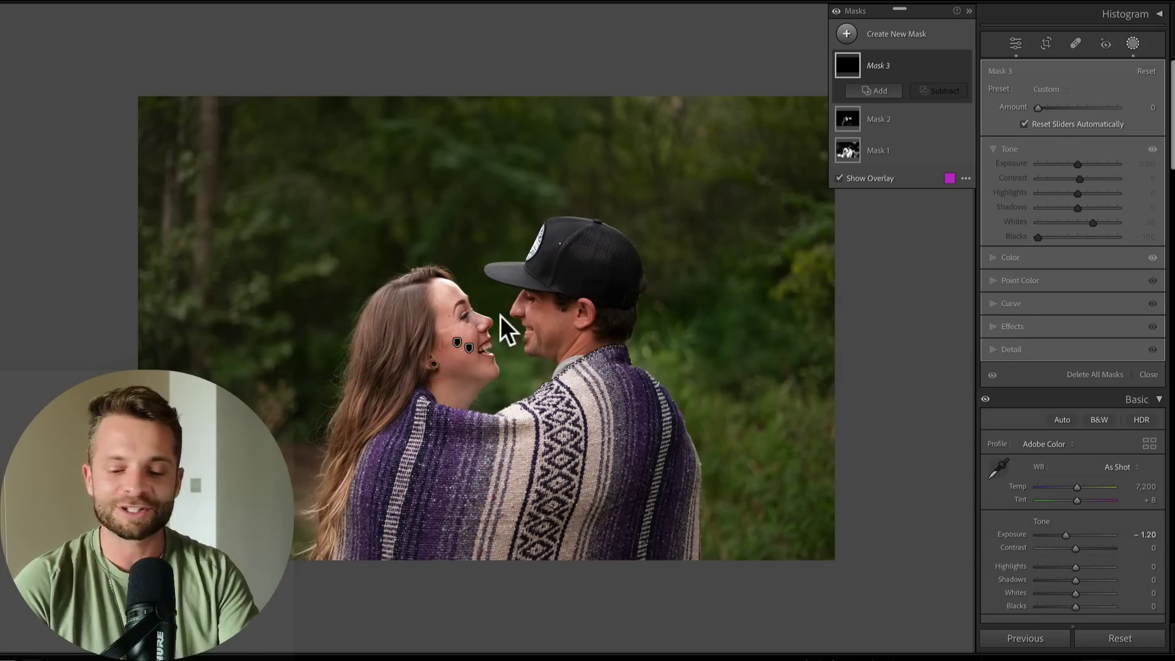
{"action": "key", "text": "shift+w"}
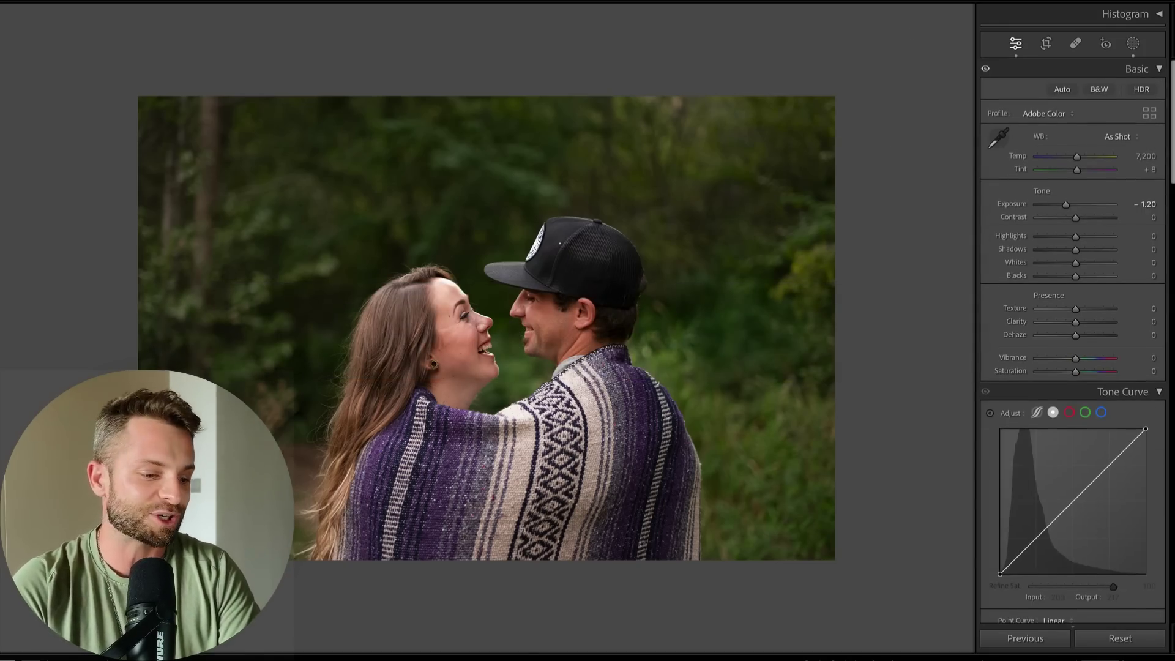